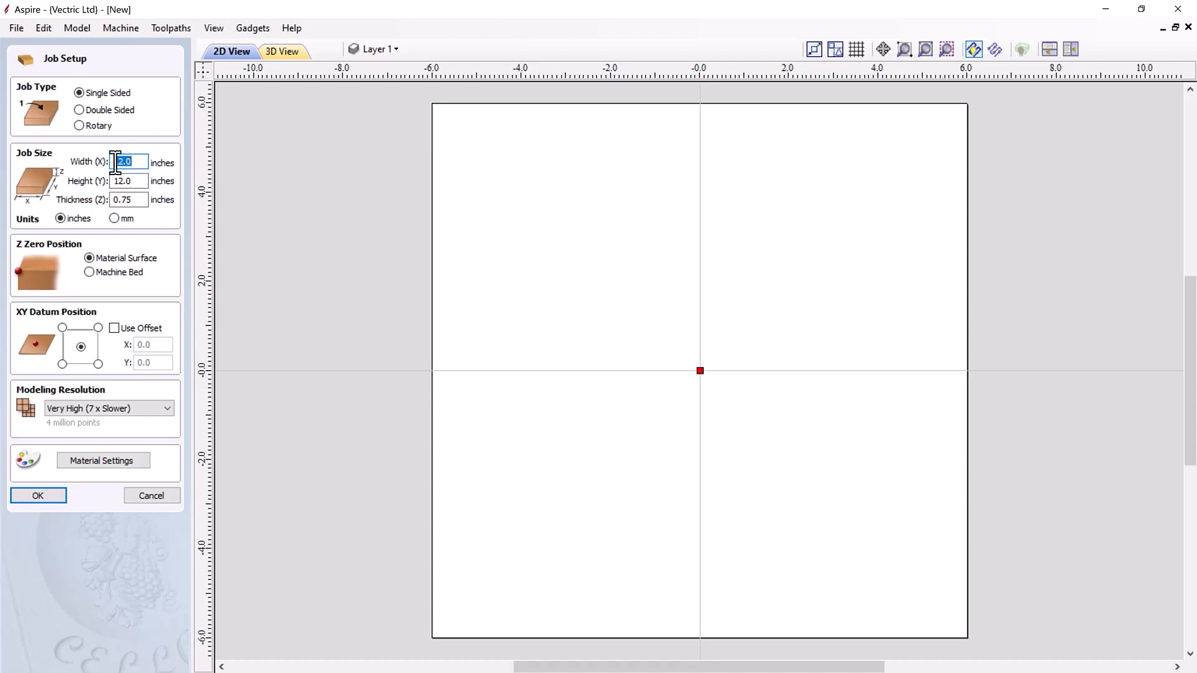
# Set the job size to 48 inches wide, 6 inches high and 1 inch thick
pyautogui.write('8')
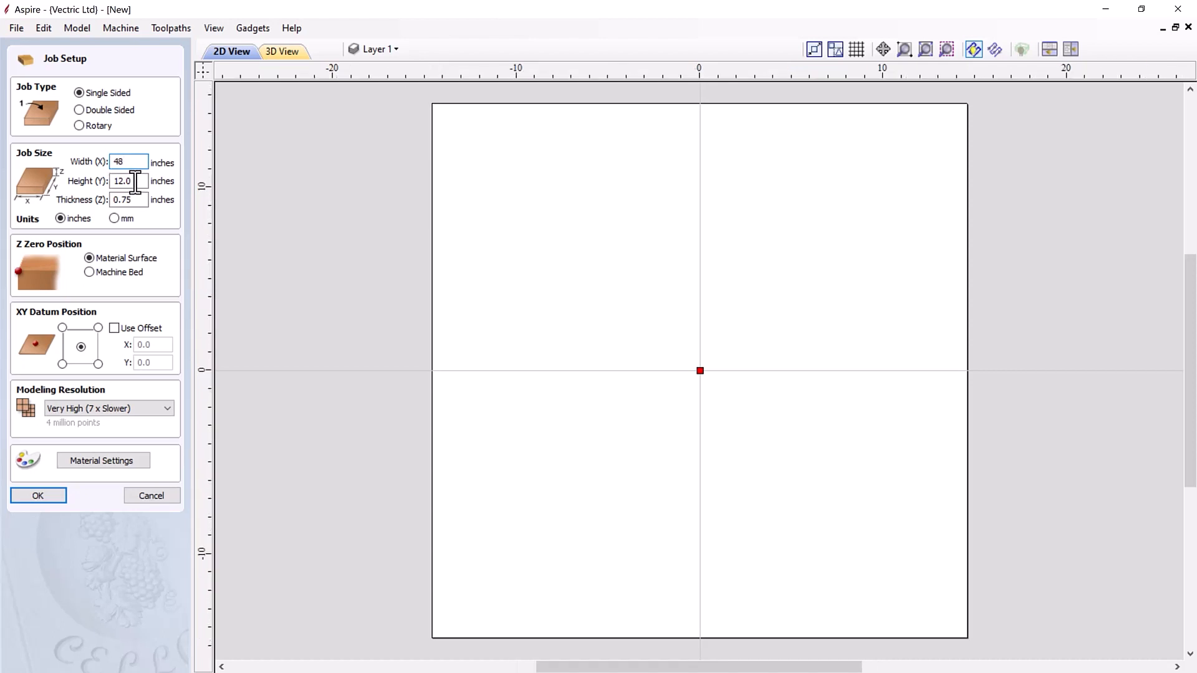
pyautogui.press('Tab')
pyautogui.write('6')
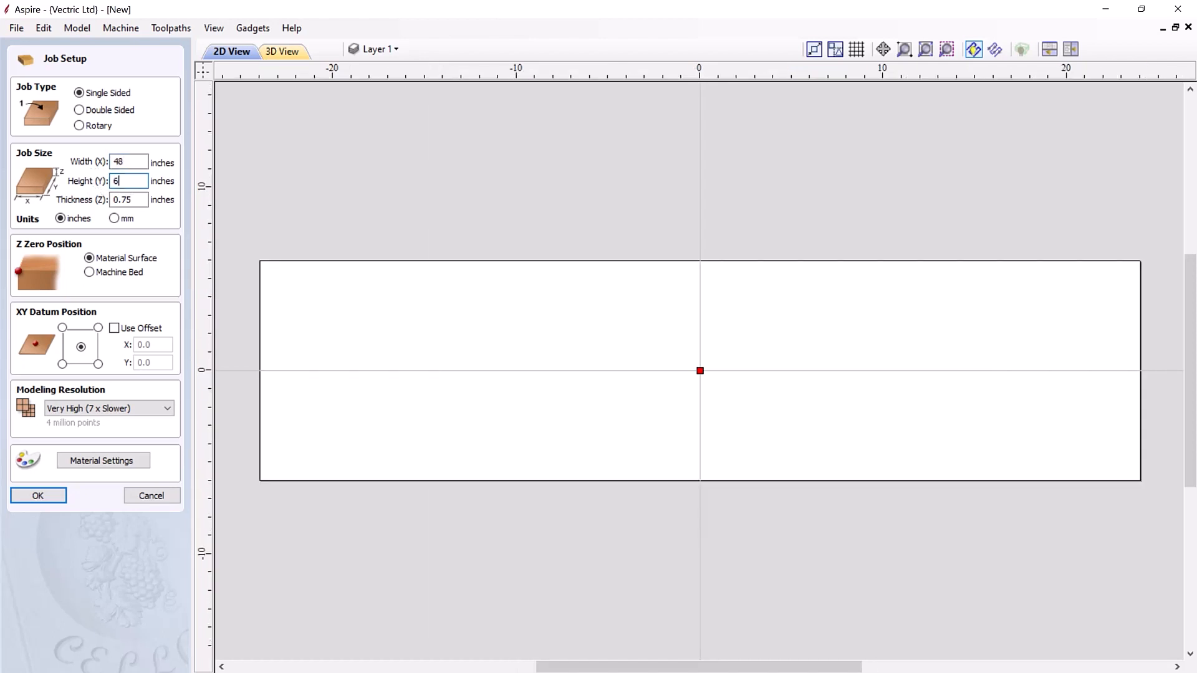
pyautogui.moveTo(136, 199); pyautogui.dragTo(98, 199)
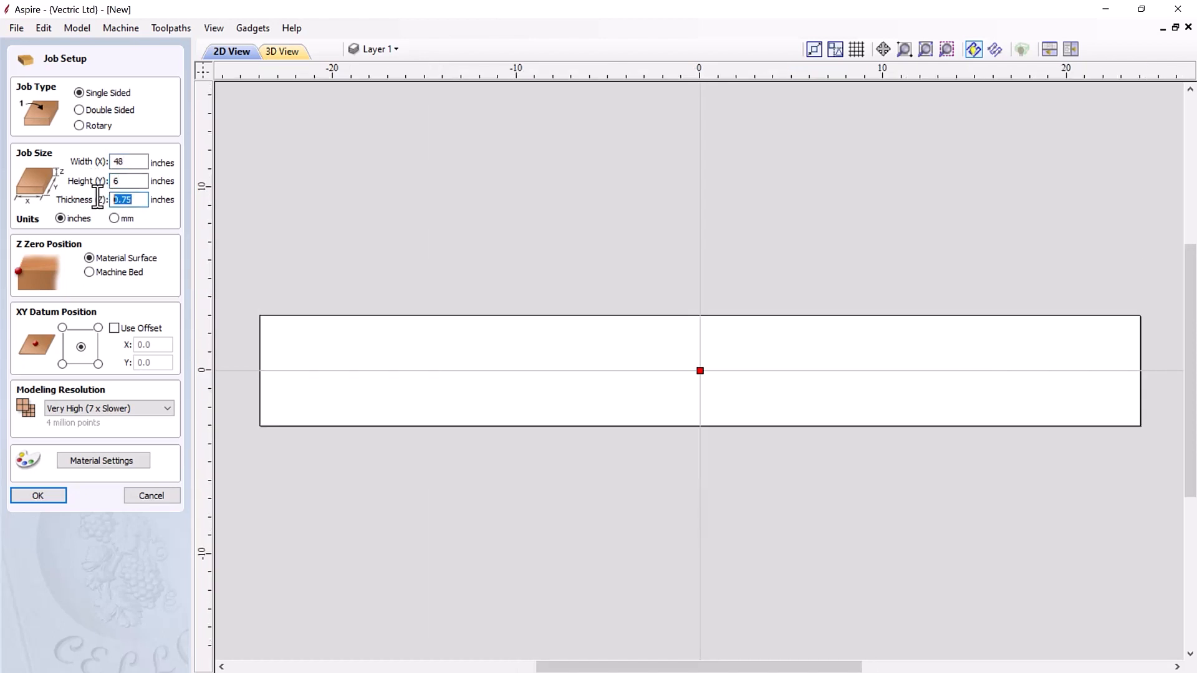
pyautogui.write('1')
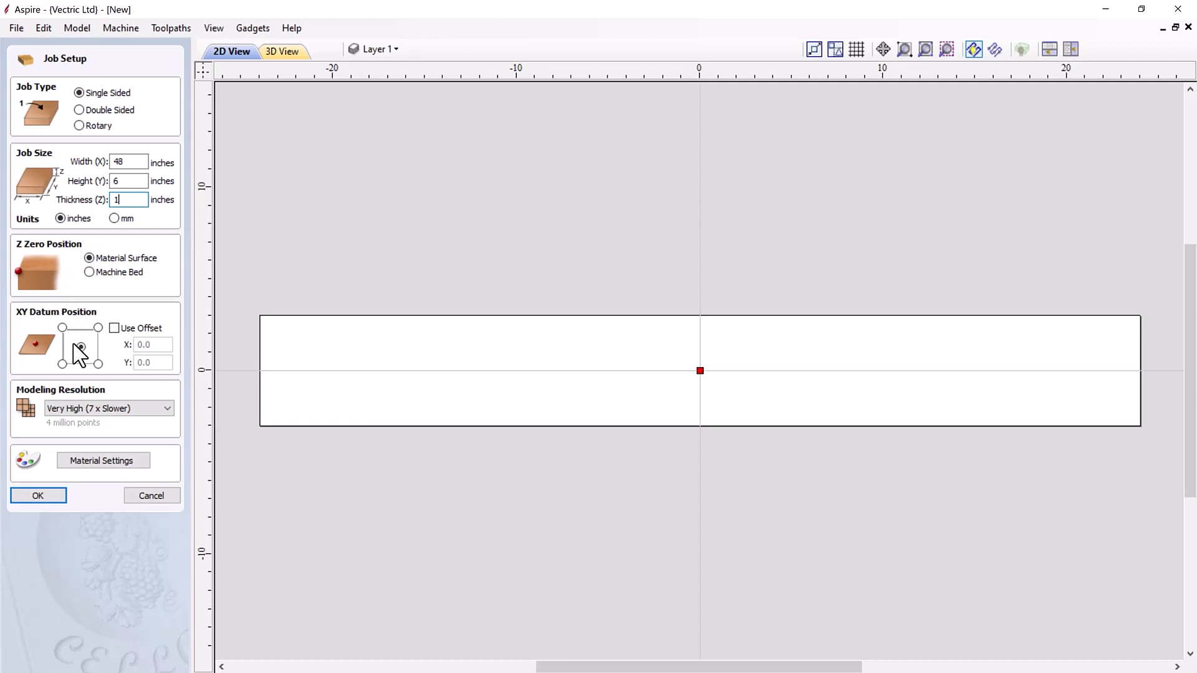
# Set the material appearance to Oak Light and accept the job setup
pyautogui.click(78, 459)
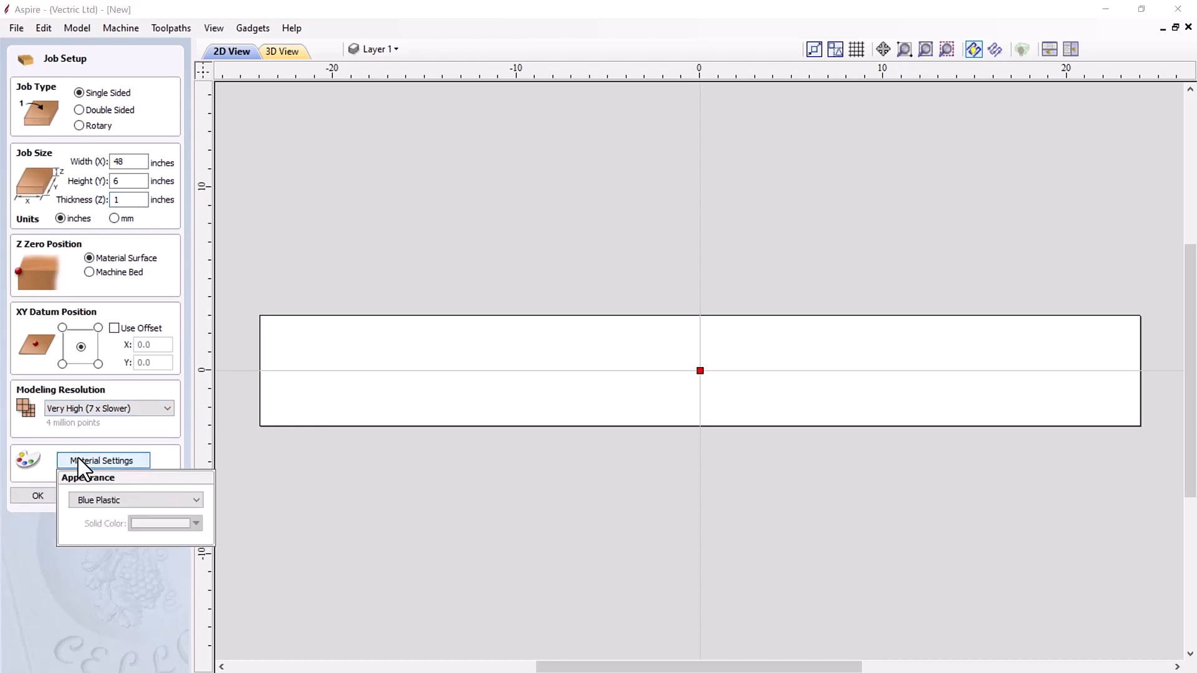
pyautogui.click(96, 501)
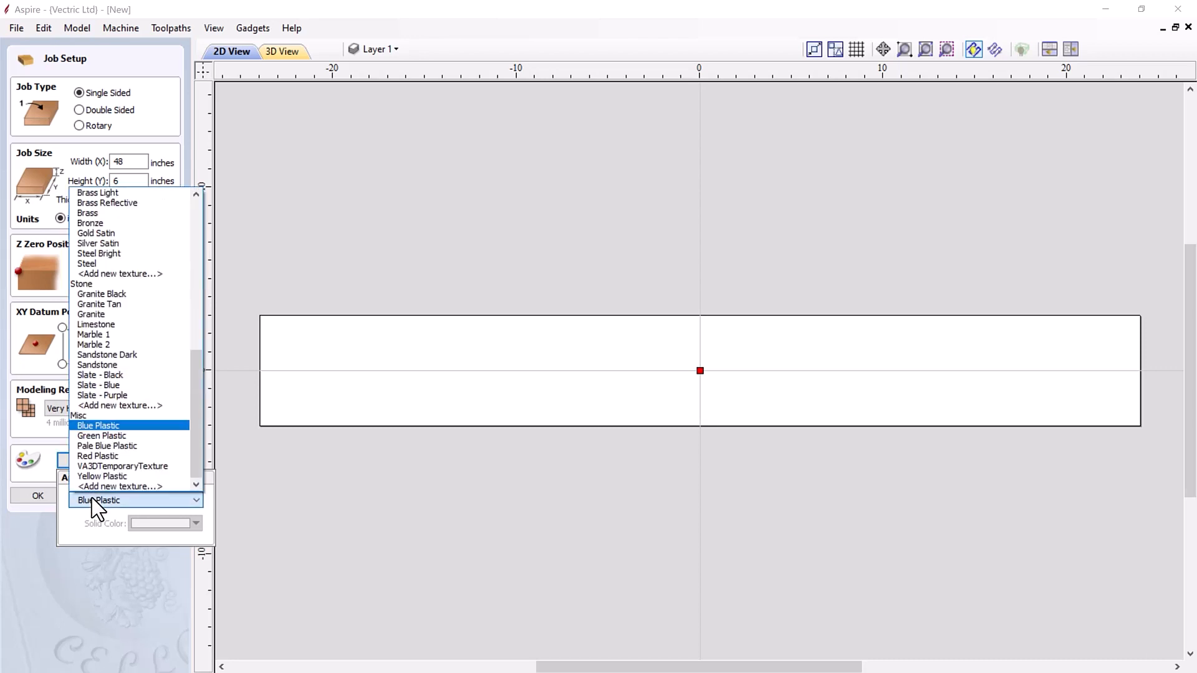
pyautogui.scroll(2, 107, 373)
pyautogui.scroll(15, 105, 368)
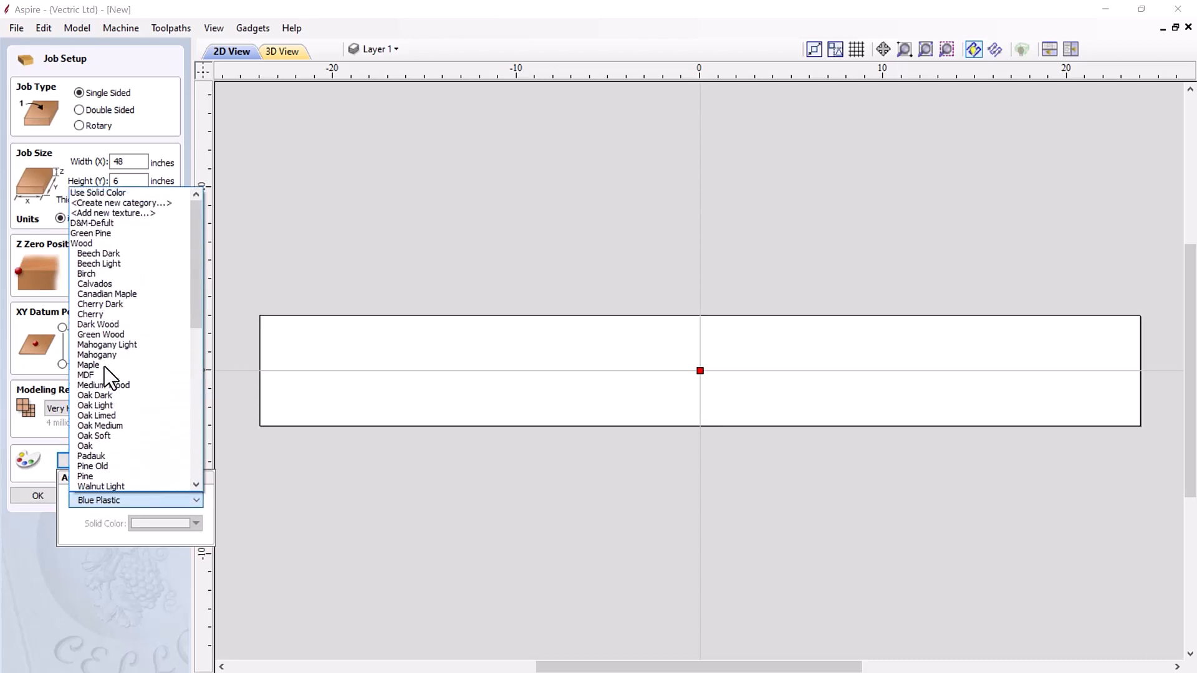
pyautogui.click(101, 404)
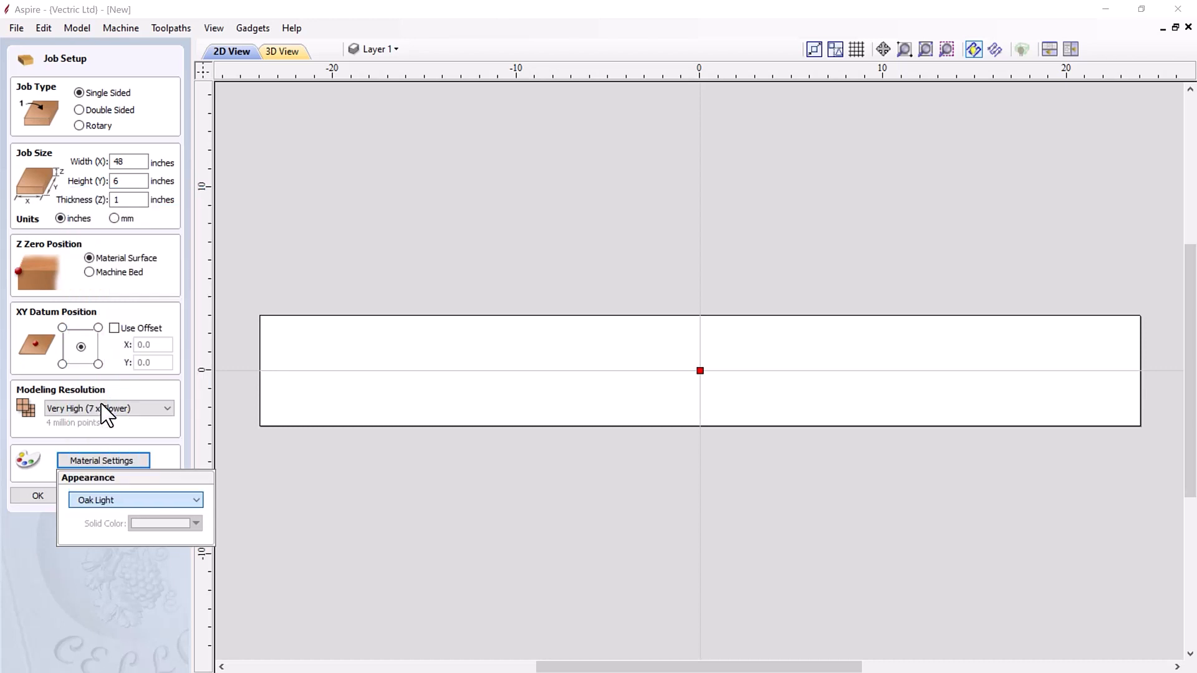
pyautogui.click(45, 496)
pyautogui.click(37, 495)
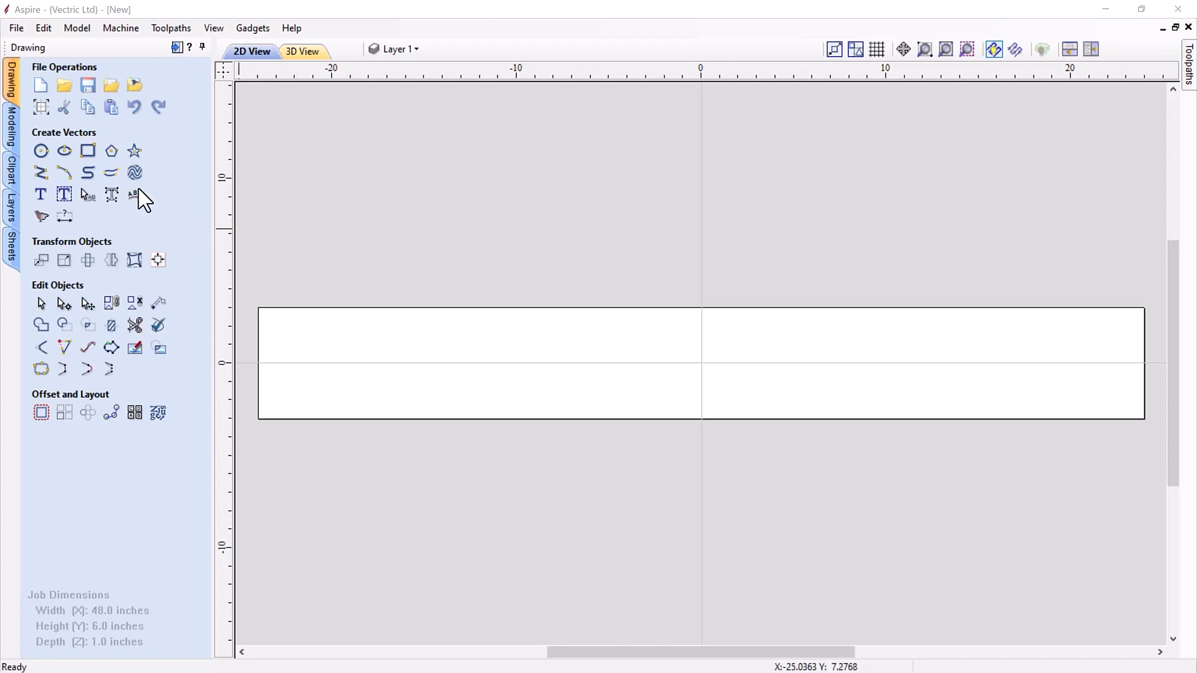
# Import Flourish_118-57620-A.3dClip from the mantel-assembly folder and move it to the centre of the job
pyautogui.click(13, 128)
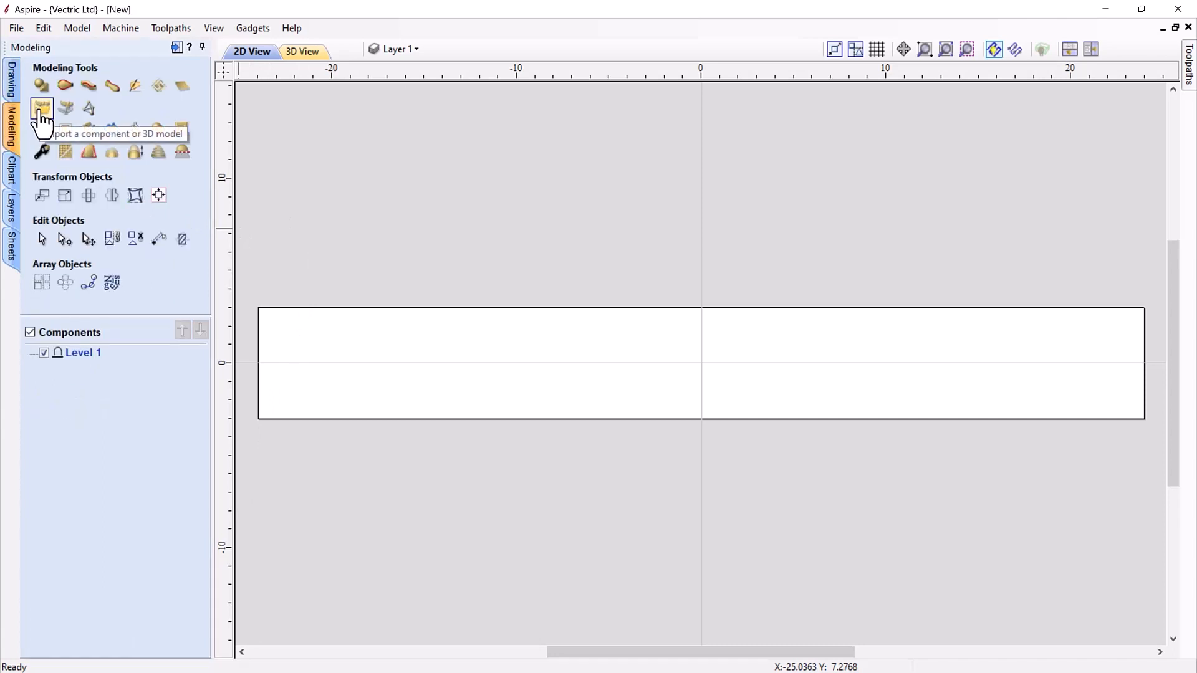
pyautogui.click(39, 111)
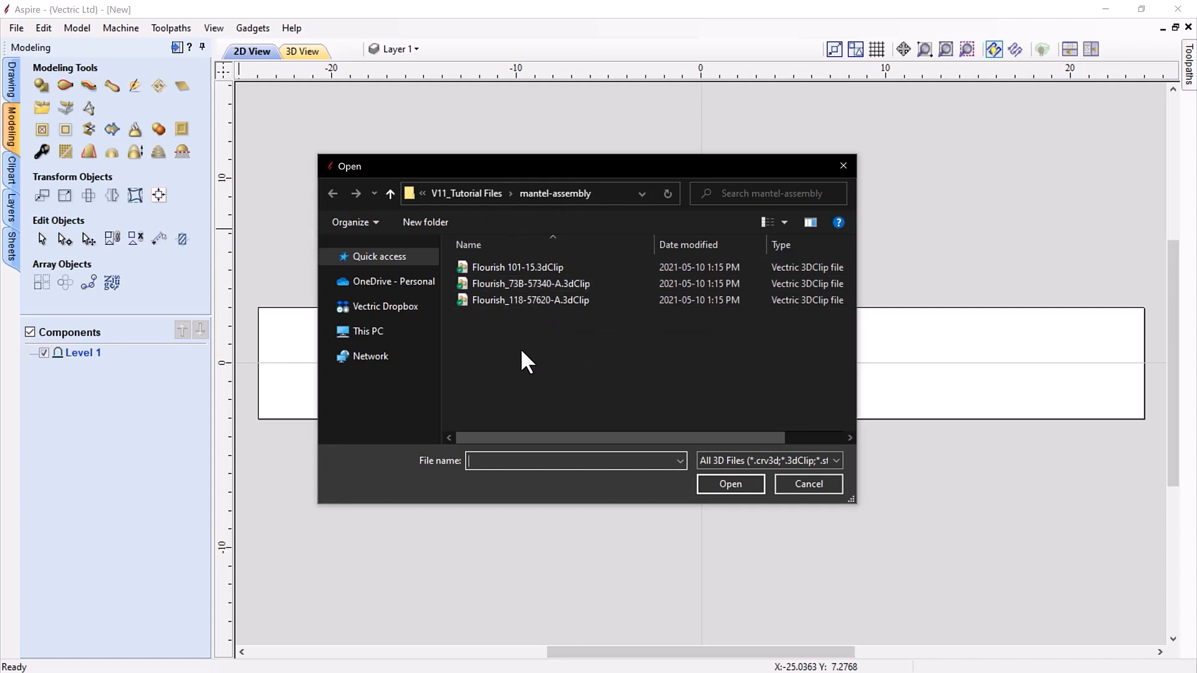
pyautogui.click(523, 302)
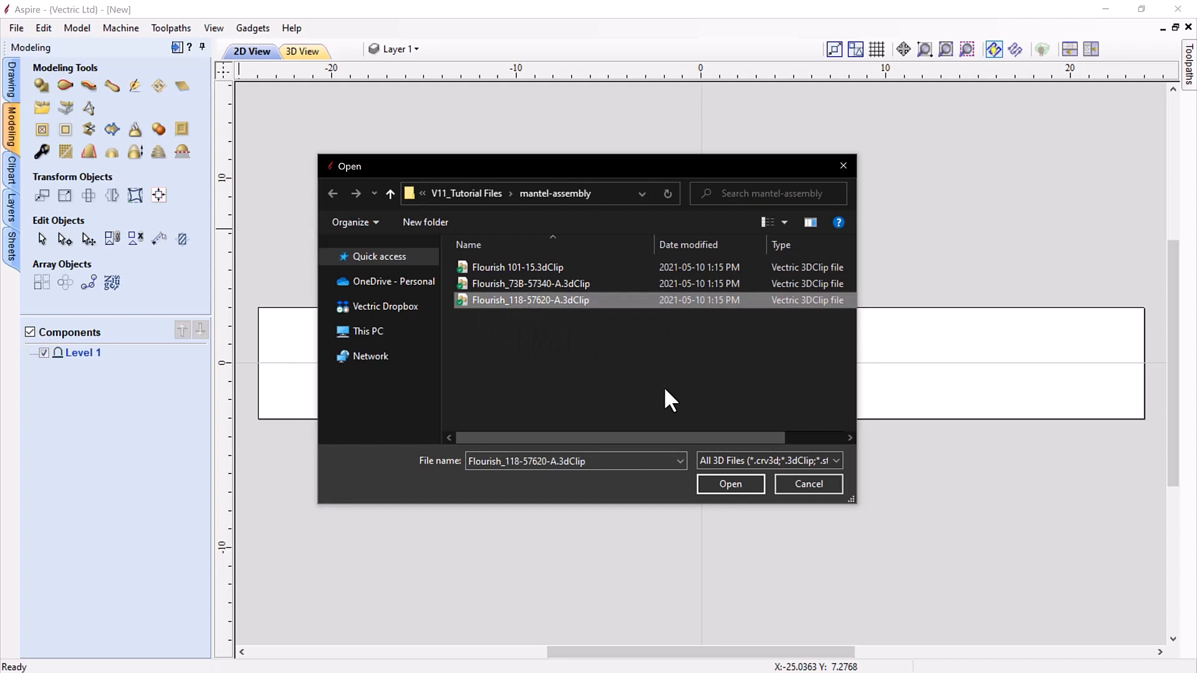
pyautogui.click(718, 483)
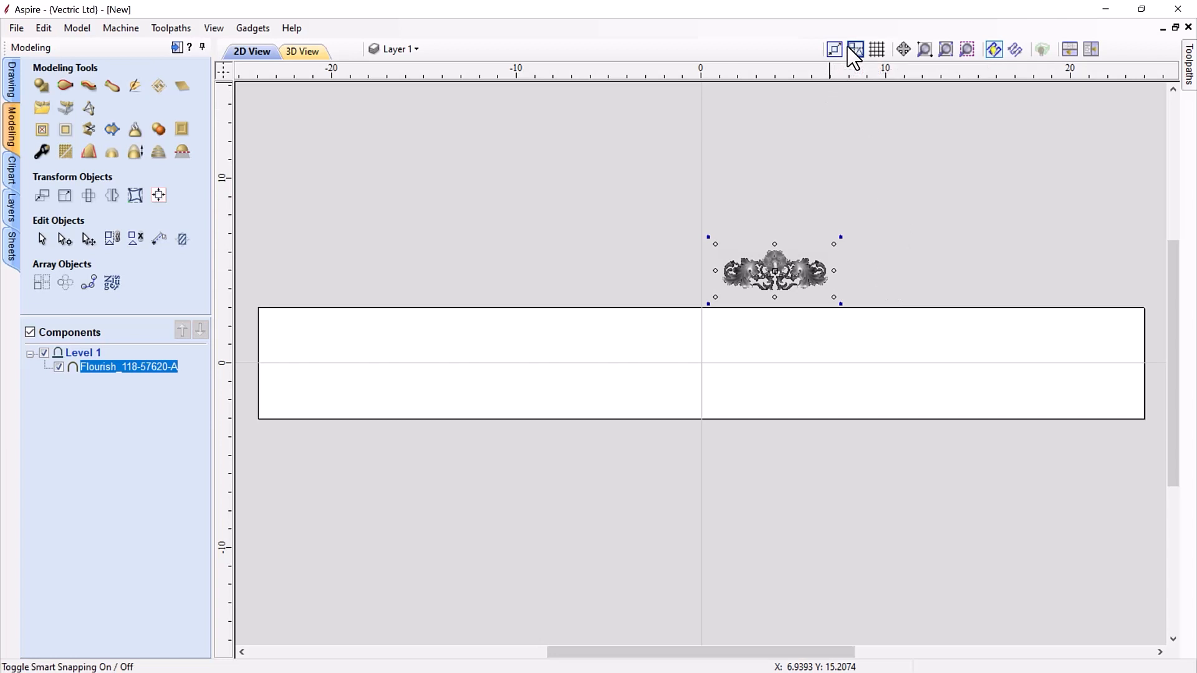
pyautogui.moveTo(780, 282); pyautogui.dragTo(705, 365)
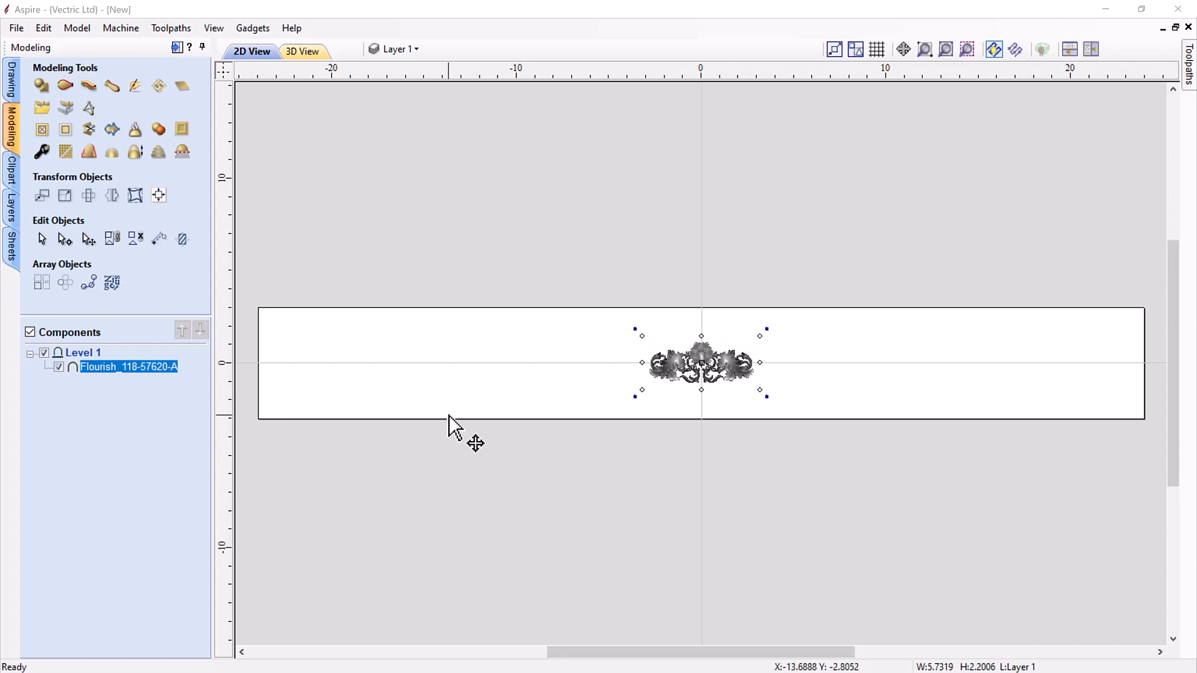
# Insert the Flourish 101-15 model from the Decorative folder of the clipart library
pyautogui.click(11, 169)
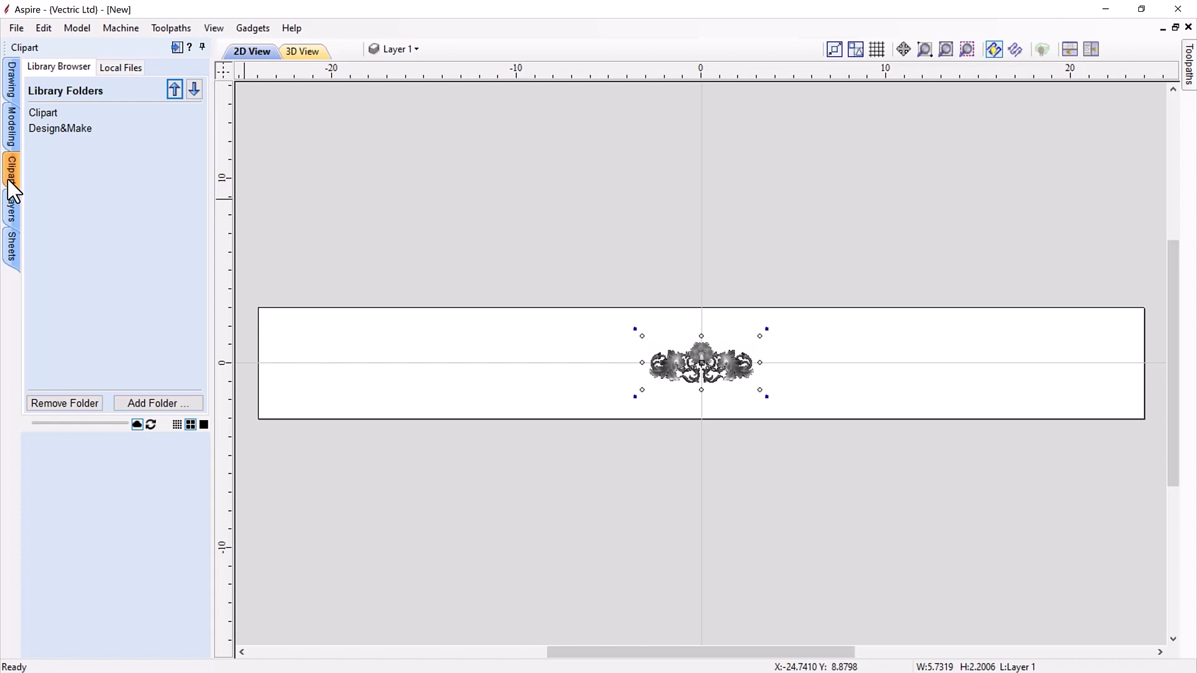
pyautogui.click(47, 114)
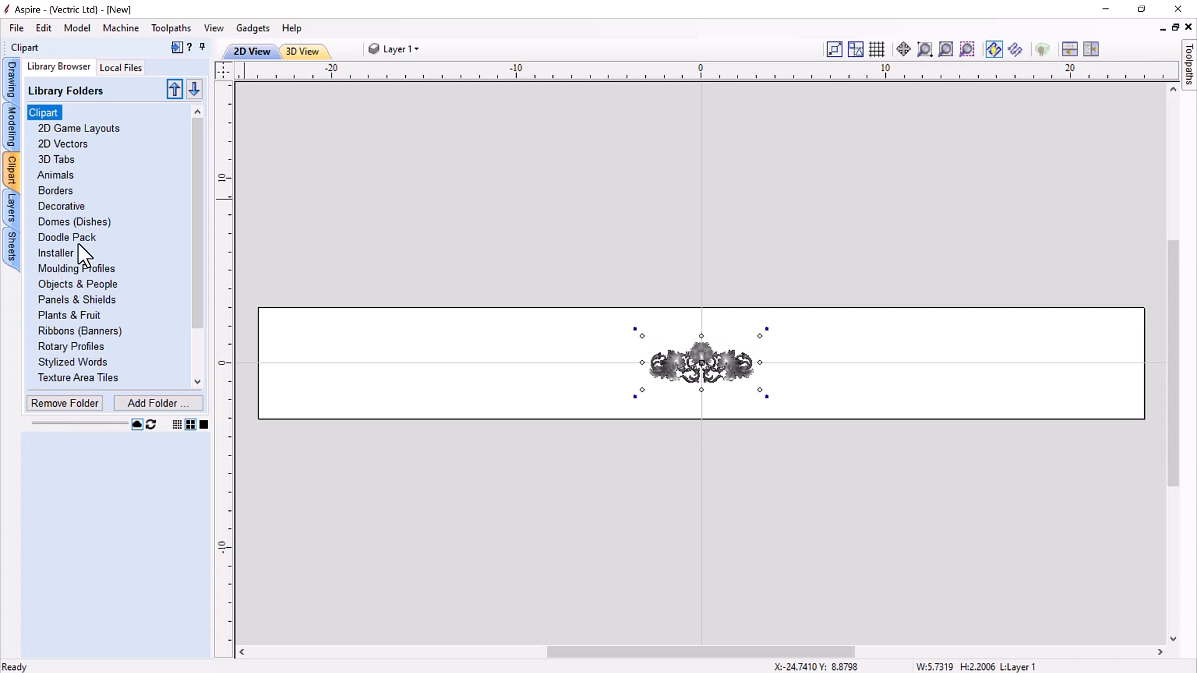
pyautogui.click(53, 209)
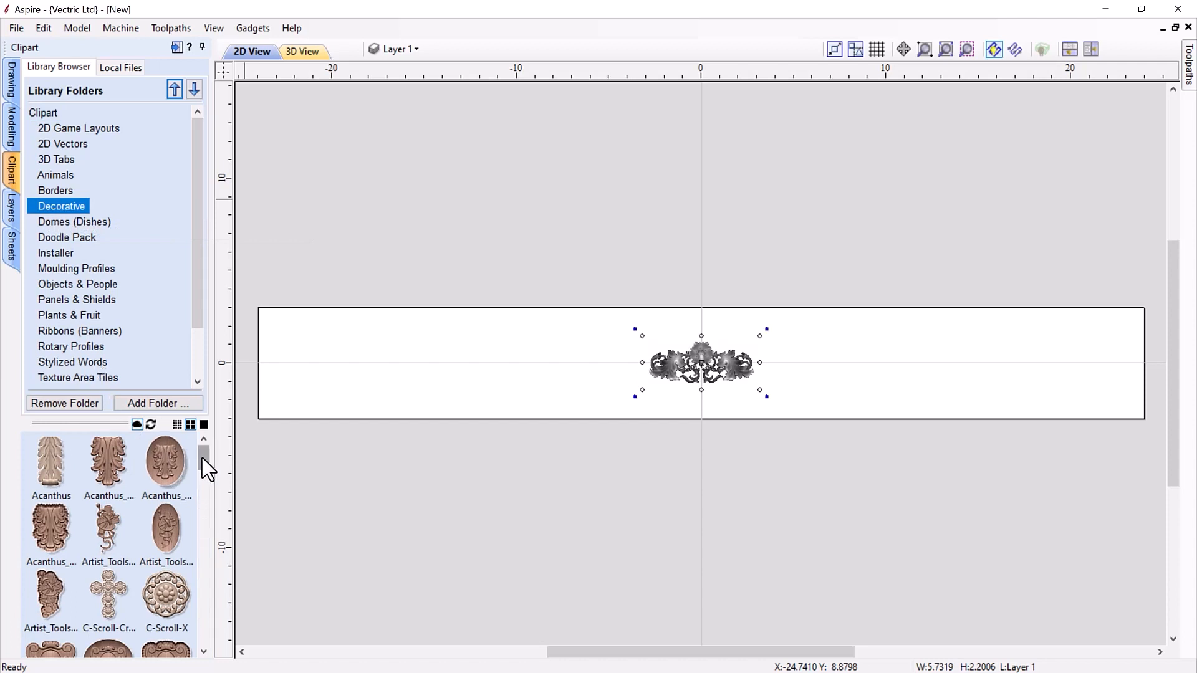
pyautogui.moveTo(202, 453); pyautogui.dragTo(197, 572)
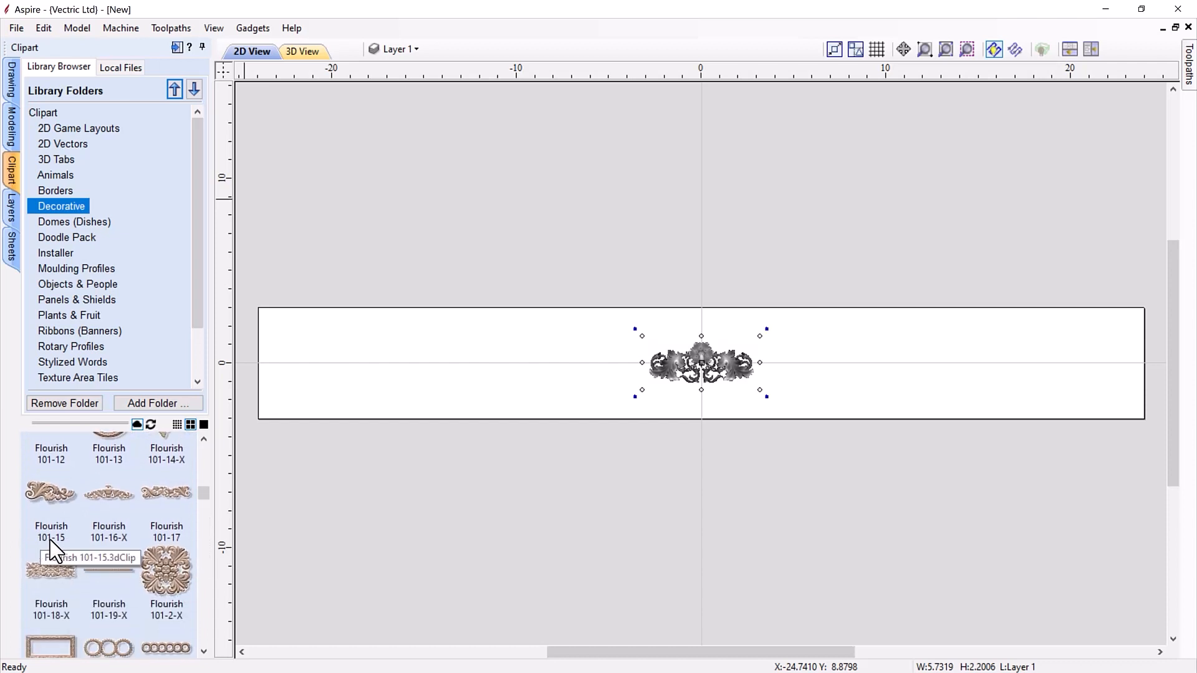
pyautogui.click(50, 505)
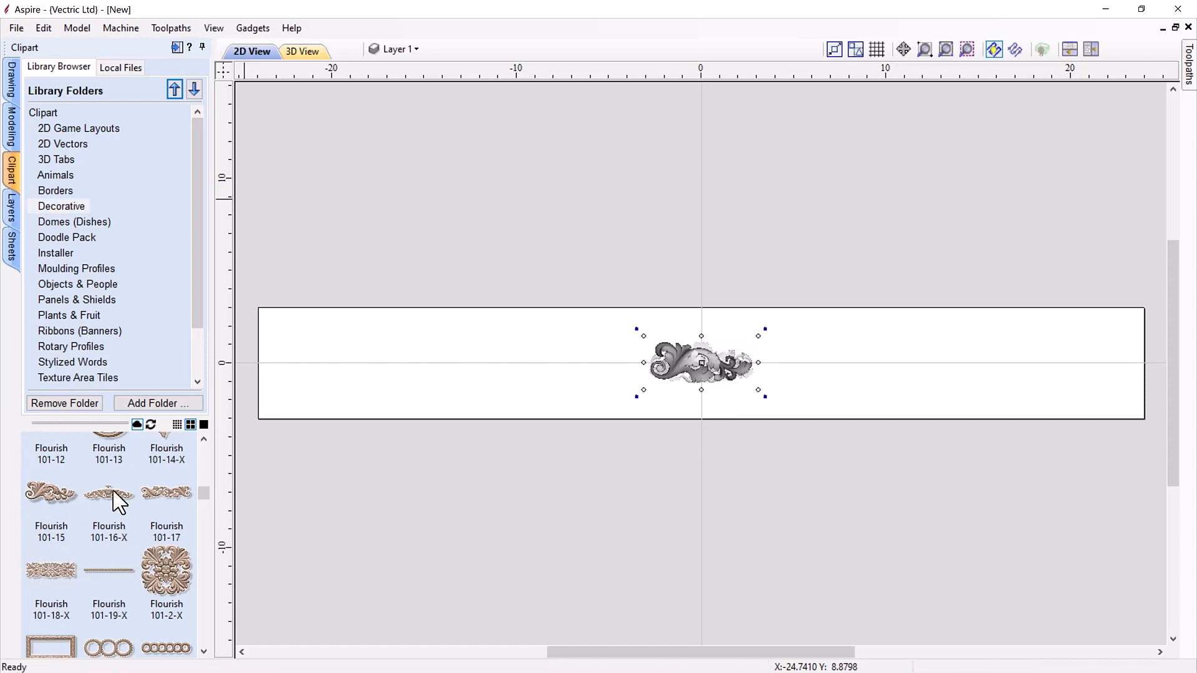
# Move the Flourish 101-15 component along the horizontal centreline to about X -4.9, overlapping the central flourish's left end, and deselect it
pyautogui.scroll(-1, 724, 386)
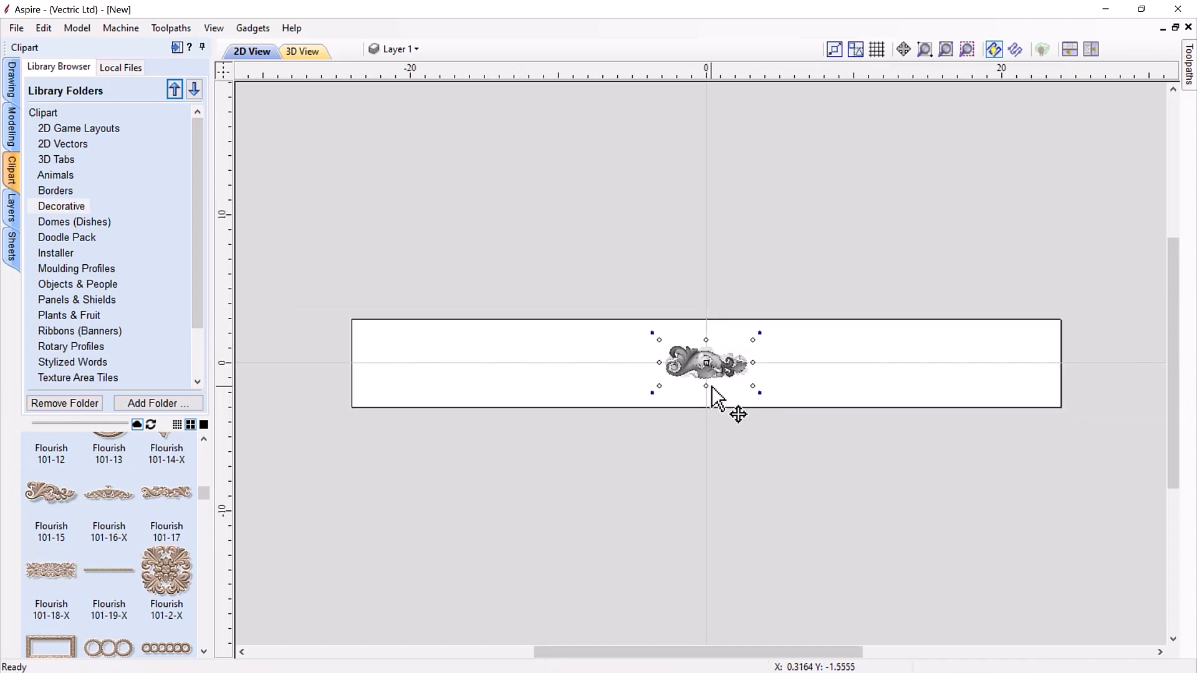
pyautogui.scroll(5, 711, 387)
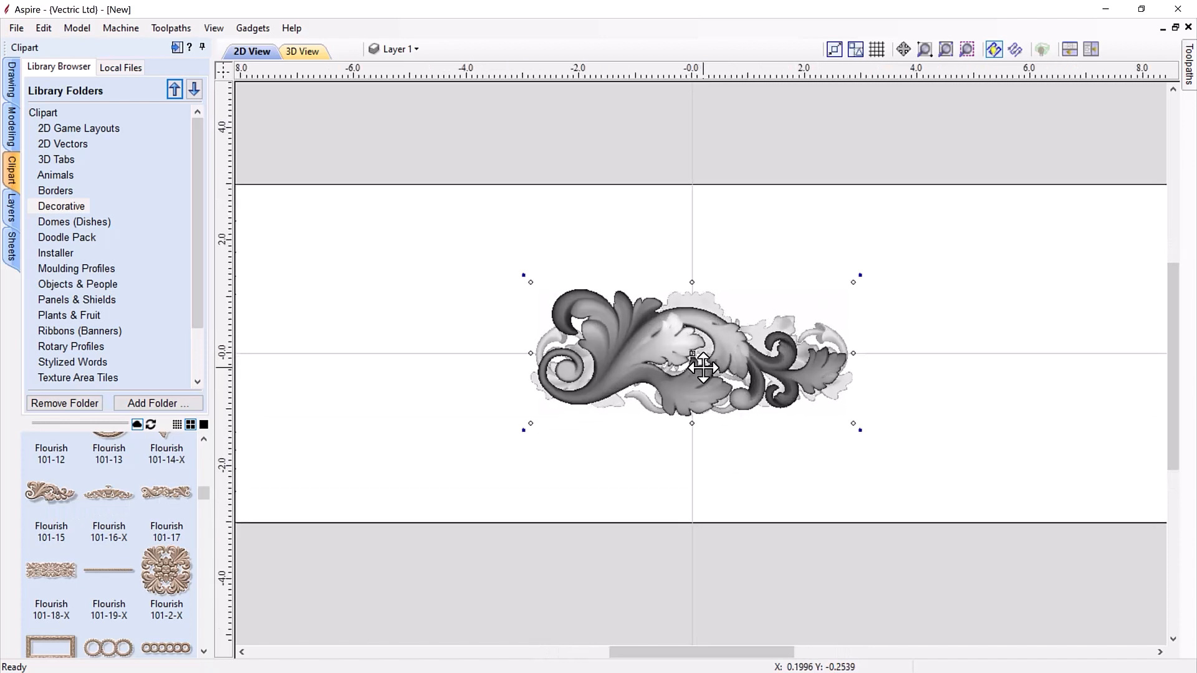
pyautogui.moveTo(693, 353); pyautogui.dragTo(415, 369)
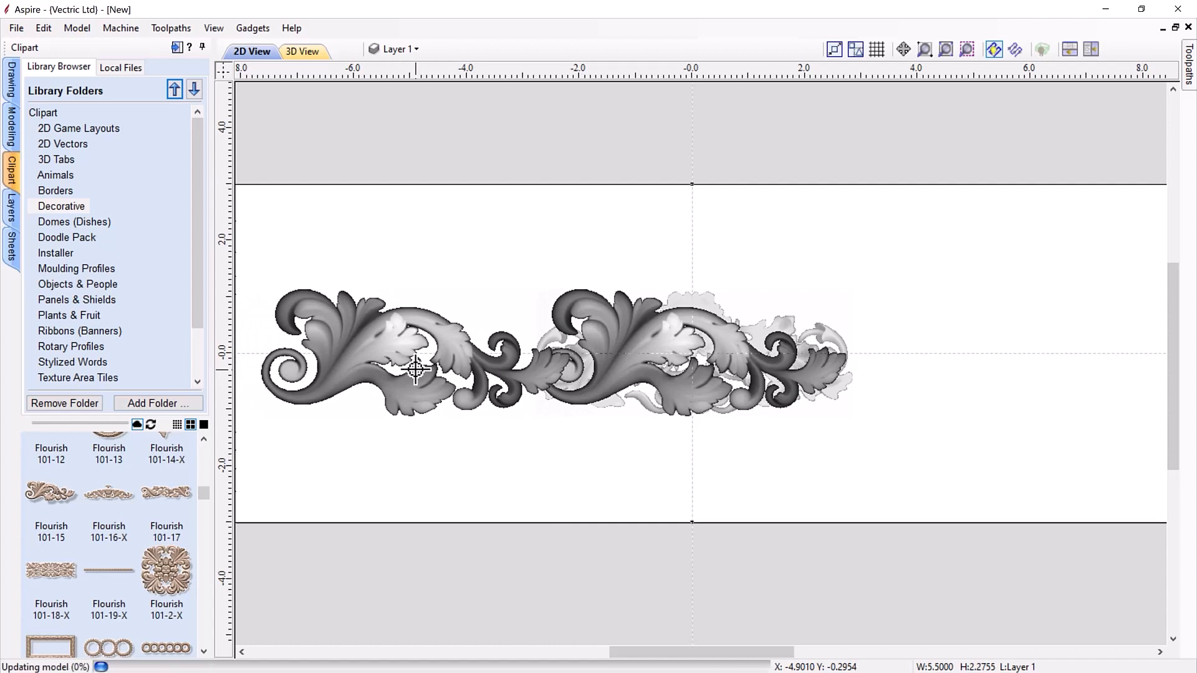
pyautogui.click(465, 480)
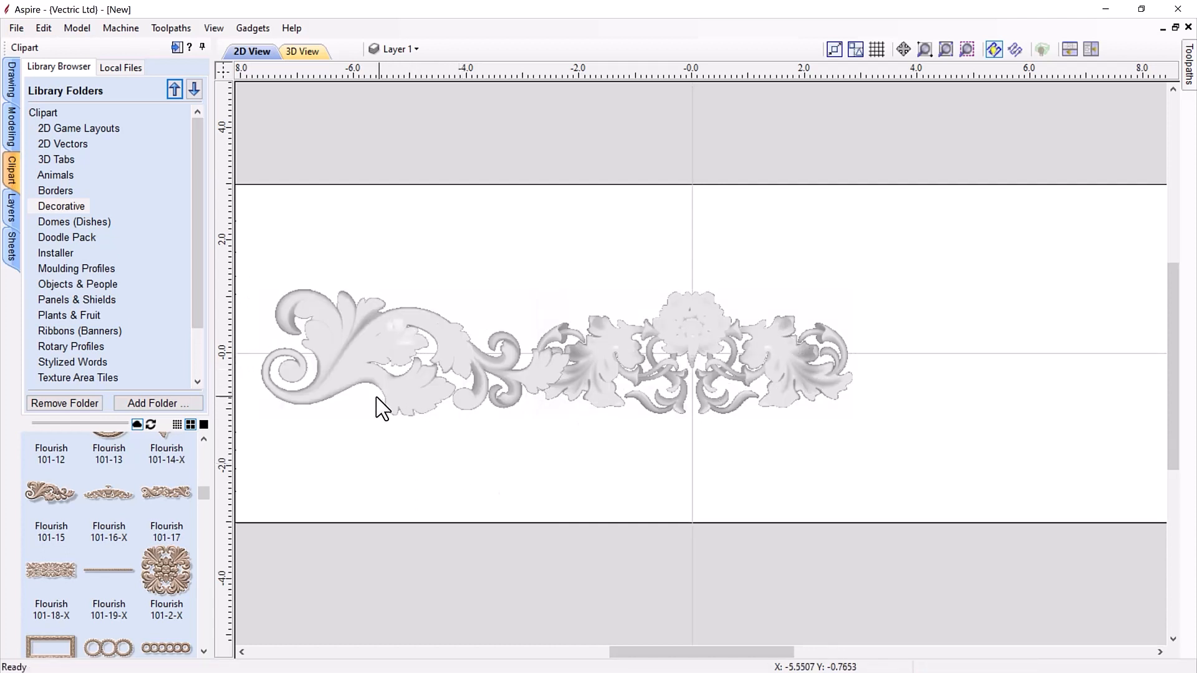
# Insert the Flourish_73B-57340-A model from the Decorative clipart into the job
pyautogui.click(204, 651)
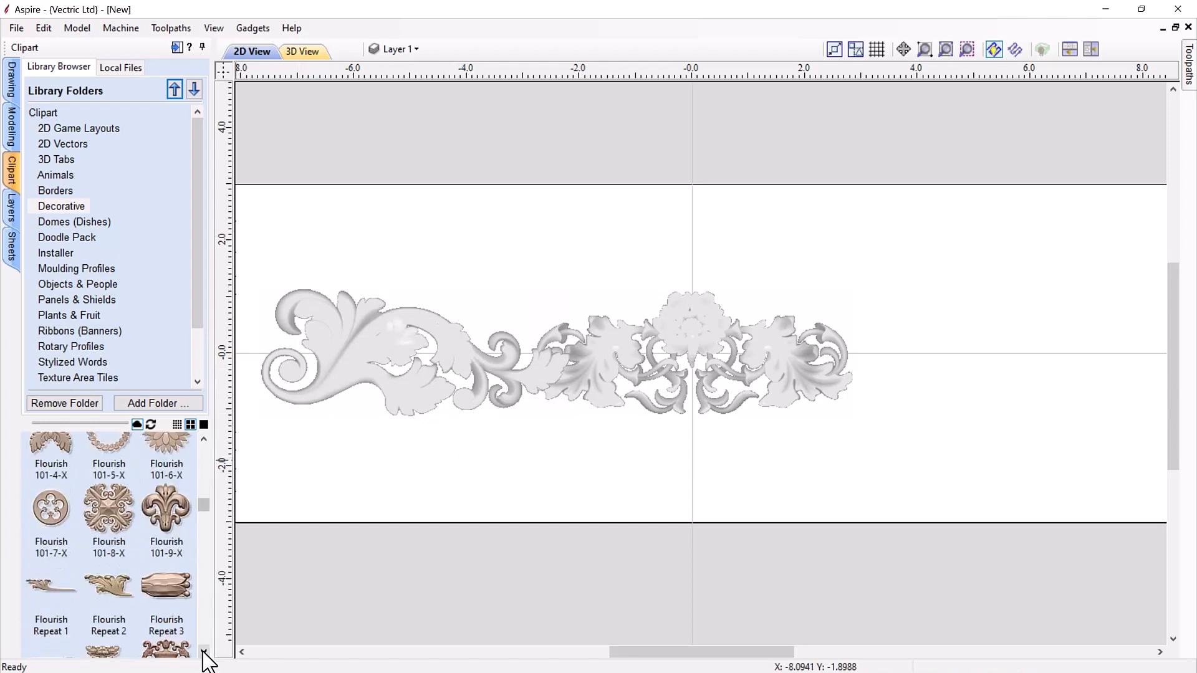
pyautogui.click(204, 651)
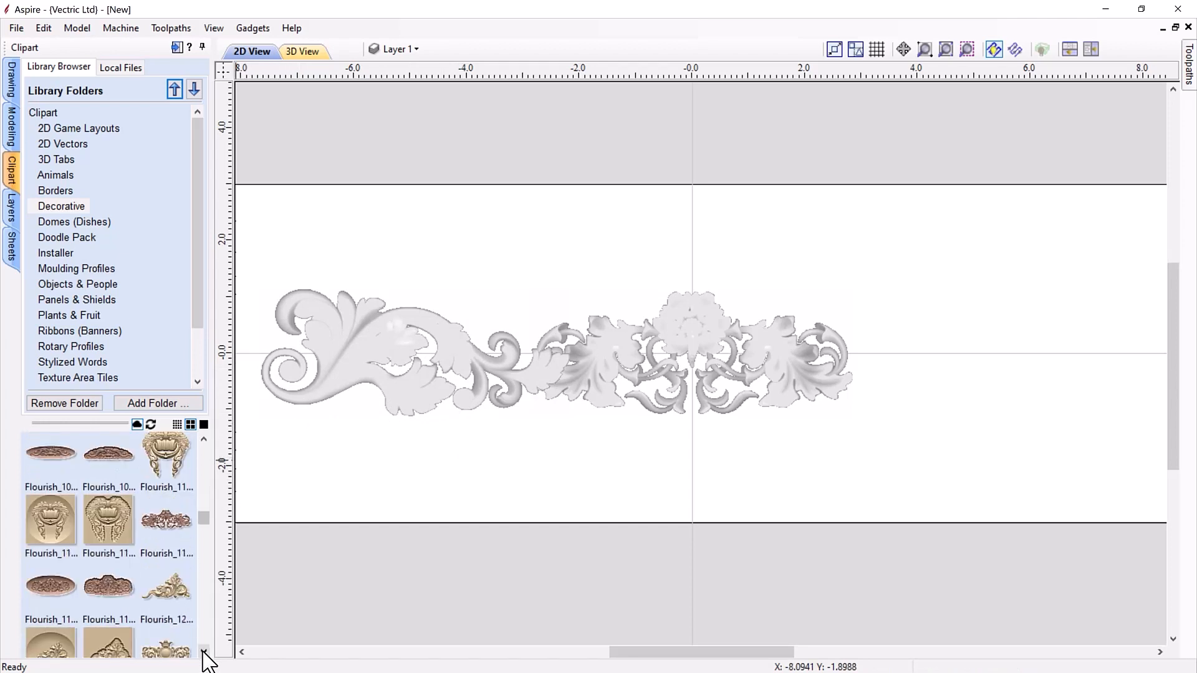
pyautogui.click(204, 651)
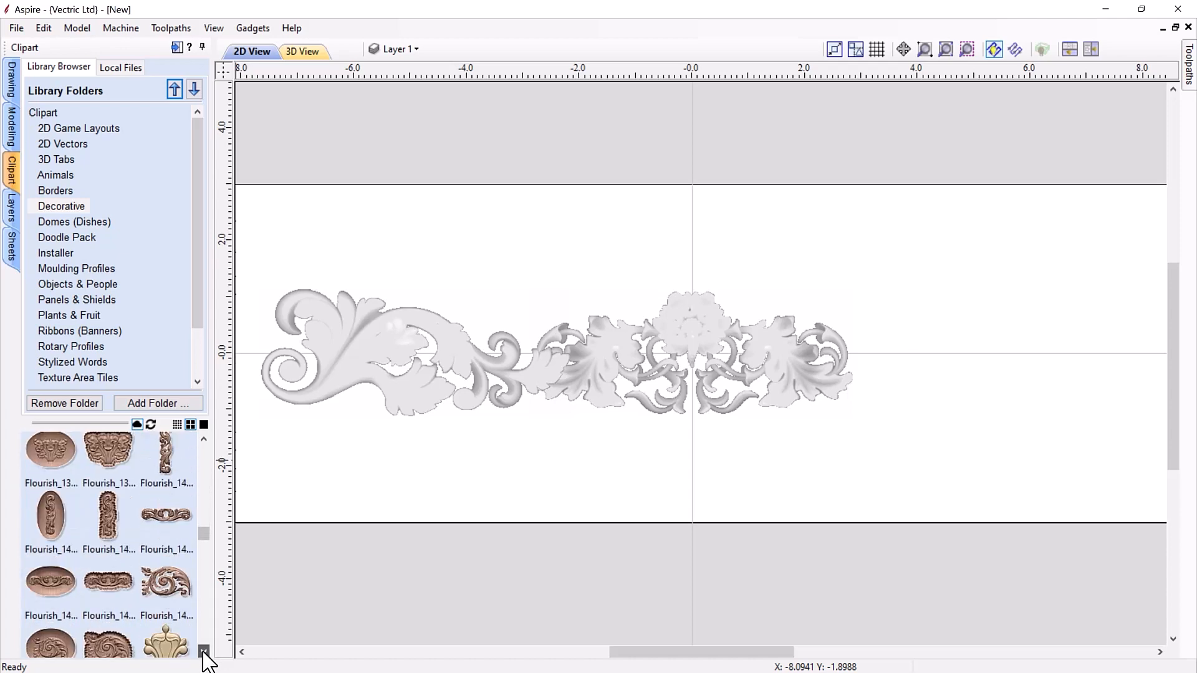
pyautogui.click(204, 651)
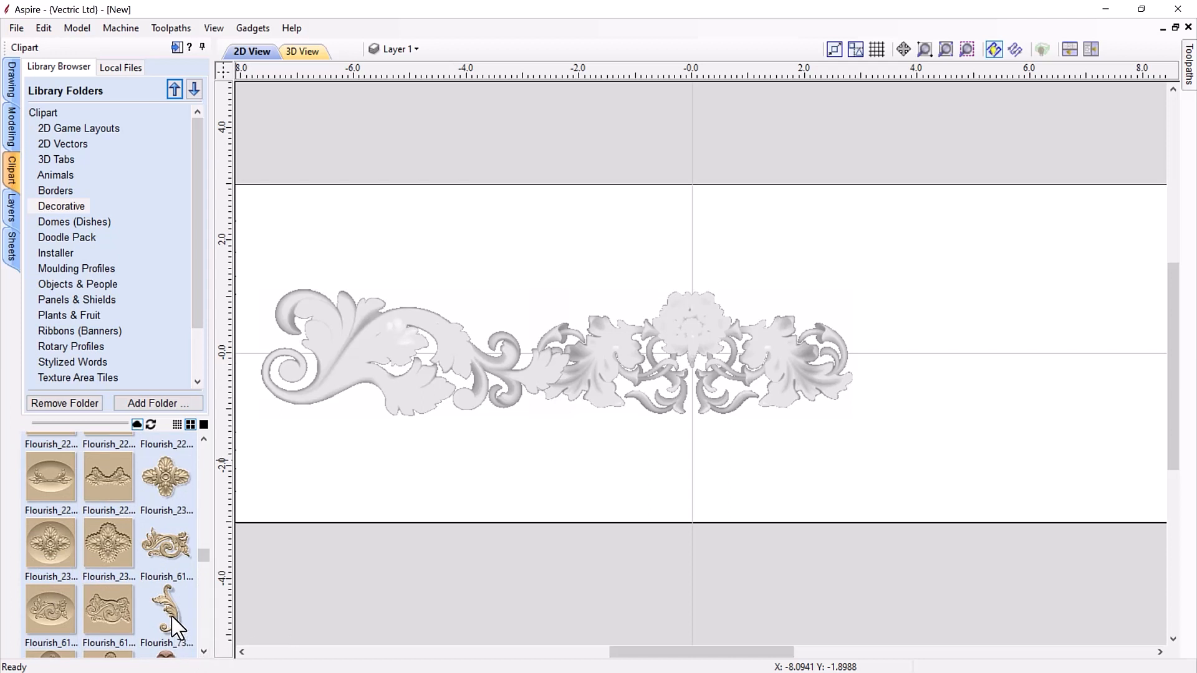
pyautogui.moveTo(172, 617); pyautogui.dragTo(376, 457)
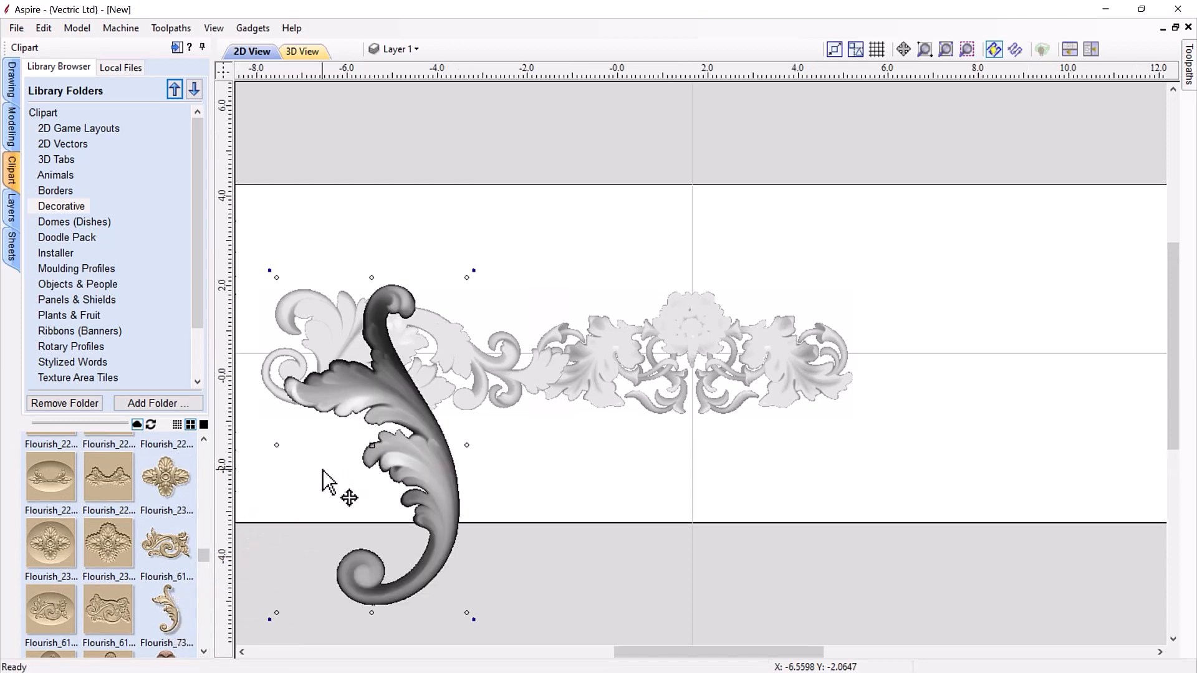
# Move the Flourish_73B-57340-A component toward the board's left end, to about X -15 and vertically centred
pyautogui.scroll(-2, 322, 470)
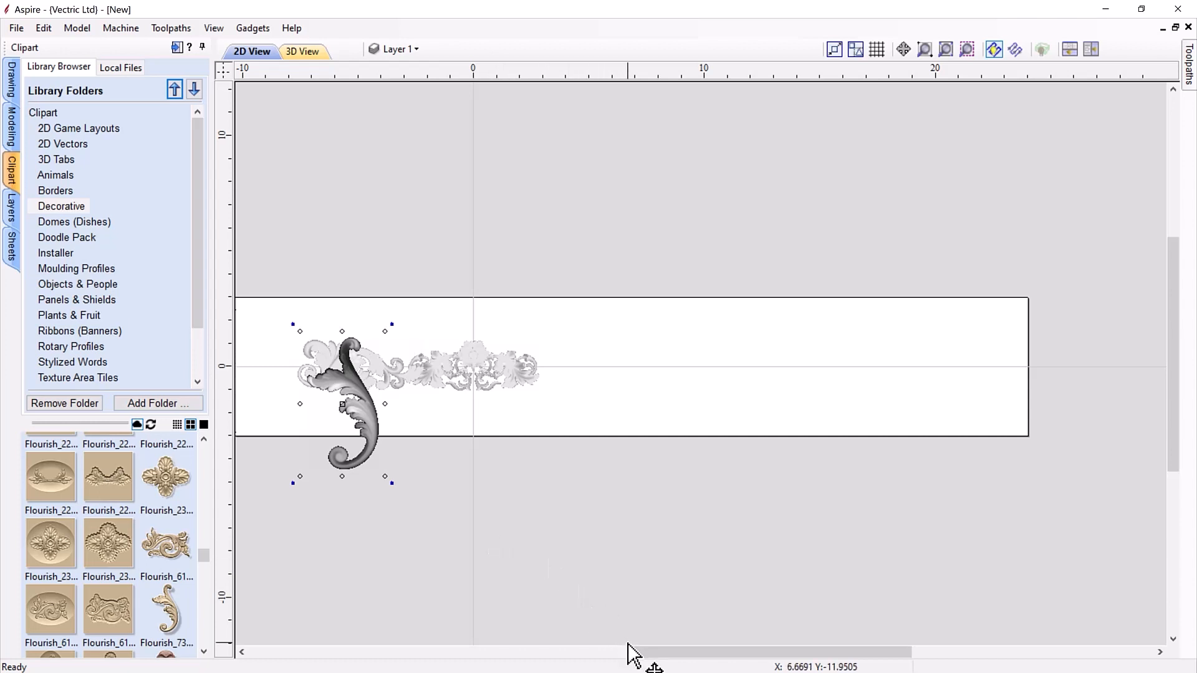
pyautogui.moveTo(628, 652); pyautogui.dragTo(586, 659)
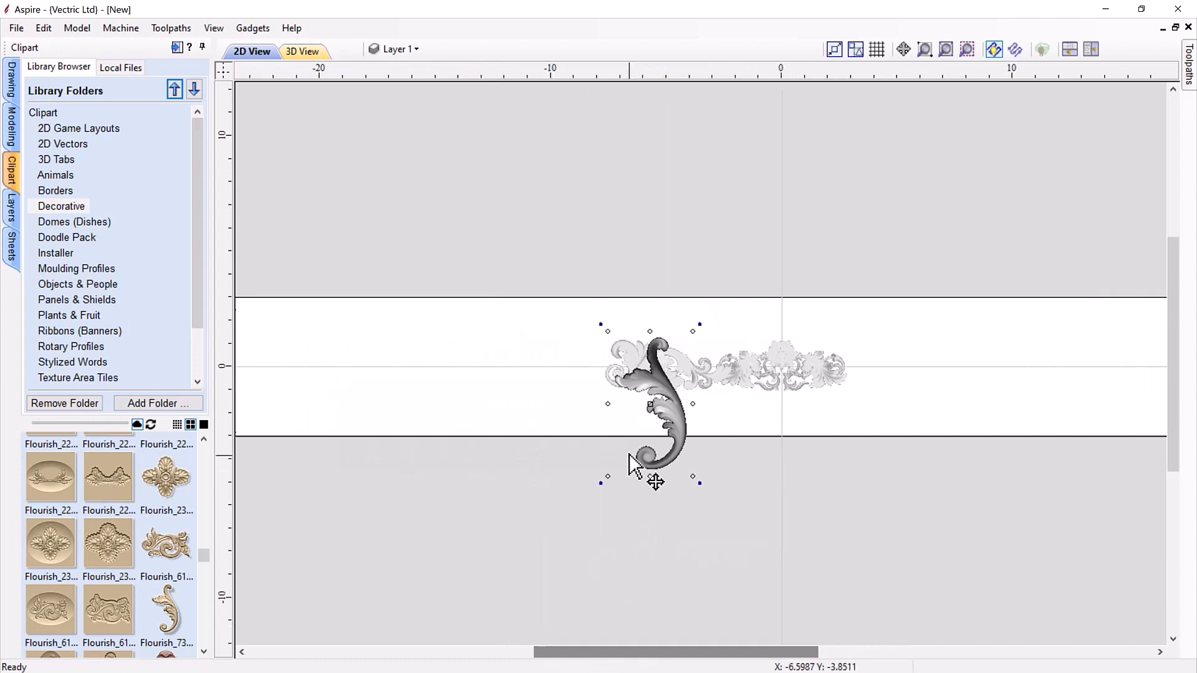
pyautogui.moveTo(634, 657); pyautogui.dragTo(604, 657)
pyautogui.moveTo(745, 421); pyautogui.dragTo(525, 372)
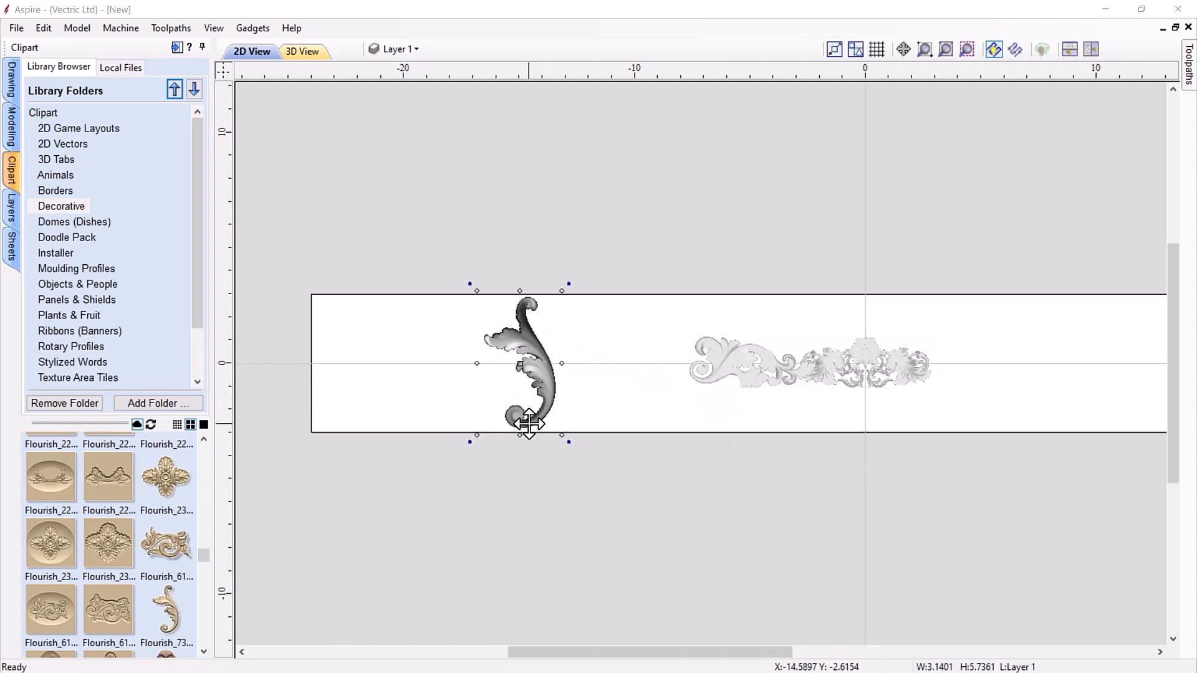
# Display the component list and tile the 2D and 3D views one above the other
pyautogui.click(13, 141)
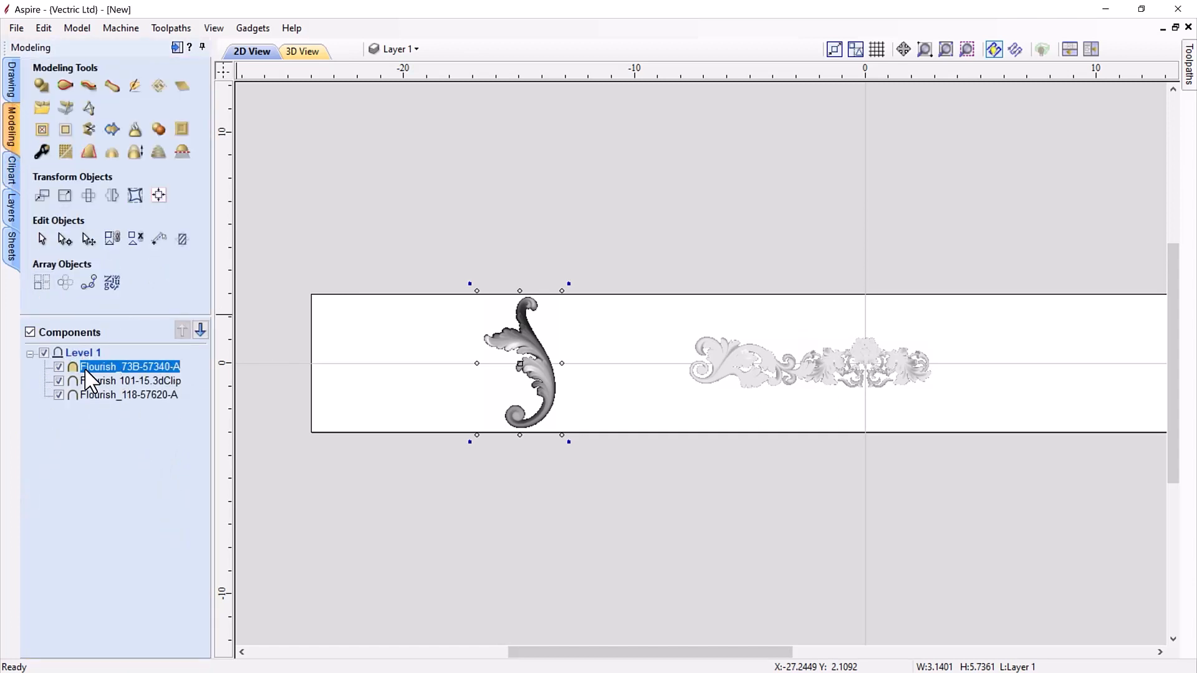
pyautogui.moveTo(134, 368)
pyautogui.moveTo(123, 394)
pyautogui.click(1068, 47)
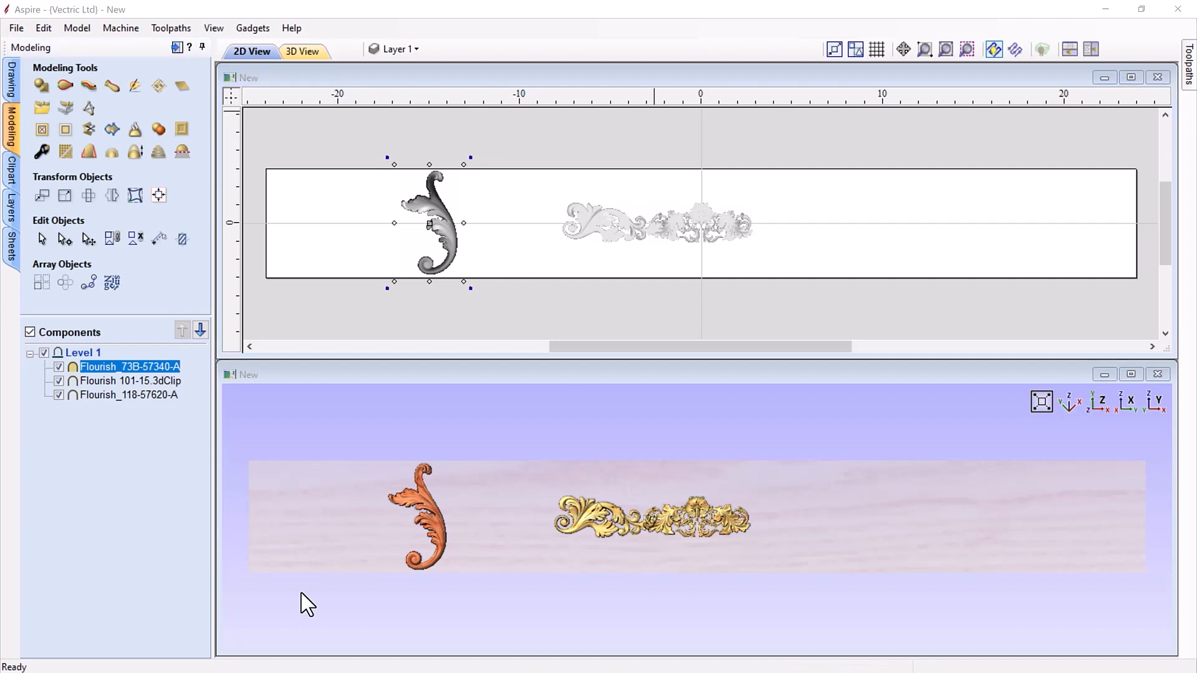
# Rename the Flourish_73B-57340-A component as A in the component list
pyautogui.rightClick(92, 366)
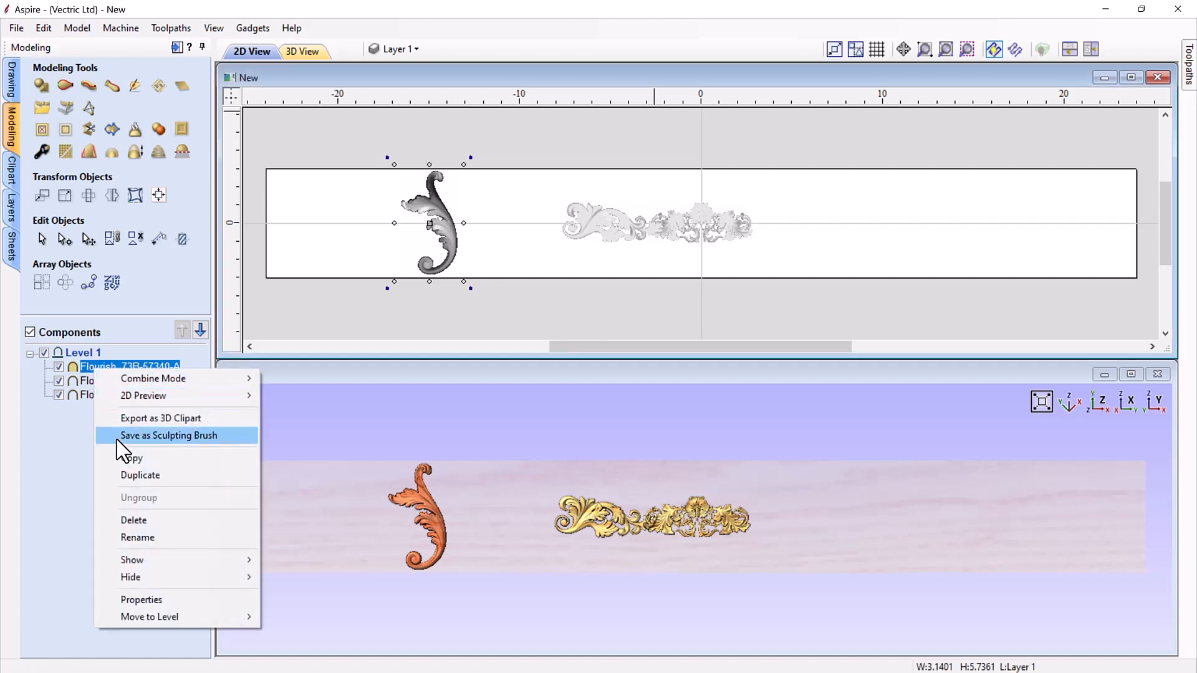
pyautogui.click(128, 537)
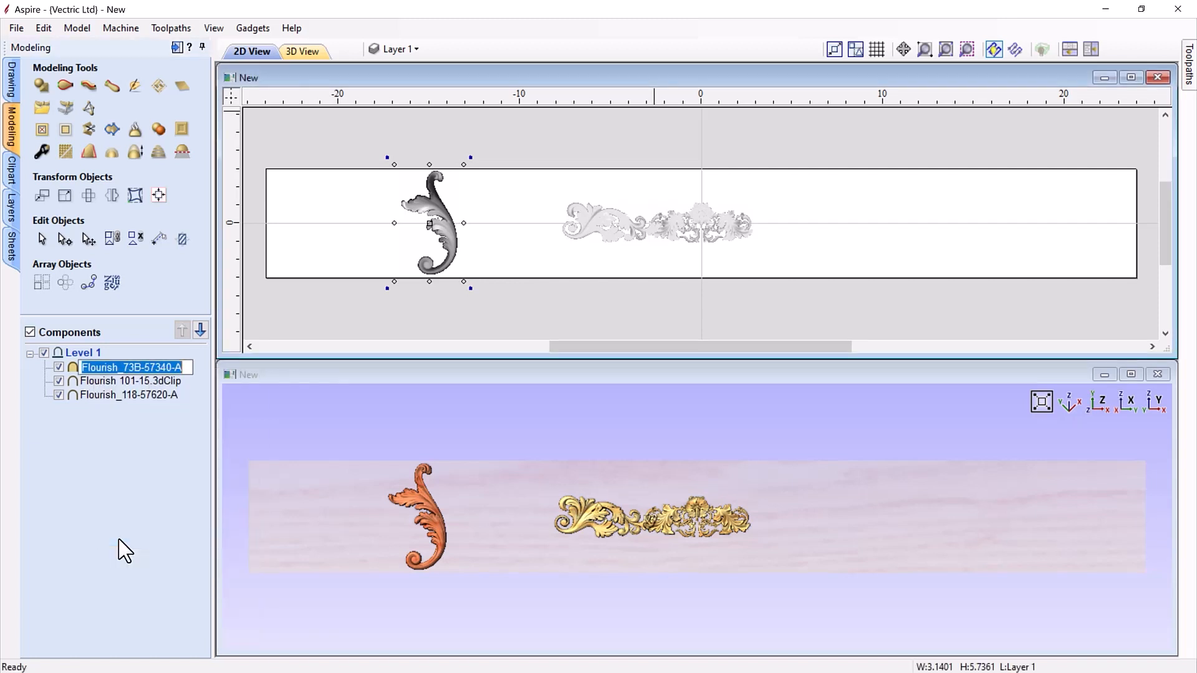
pyautogui.write('A')
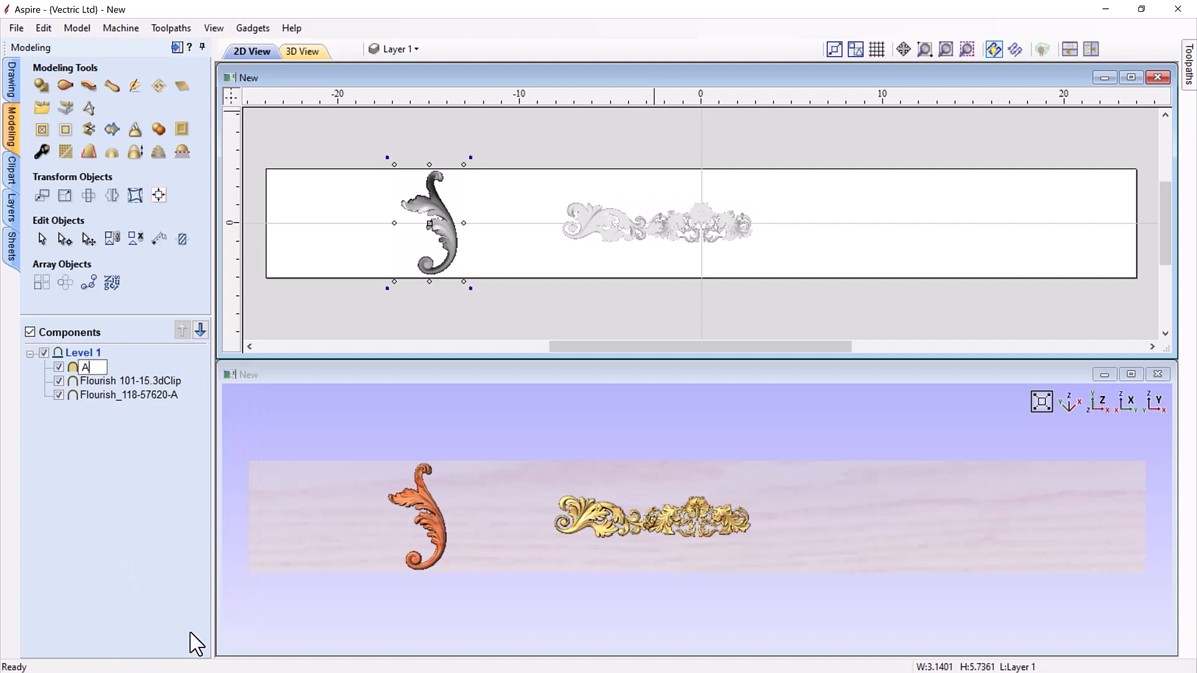
pyautogui.click(145, 536)
# Rename the Flourish 101-15 component as B
pyautogui.click(130, 381)
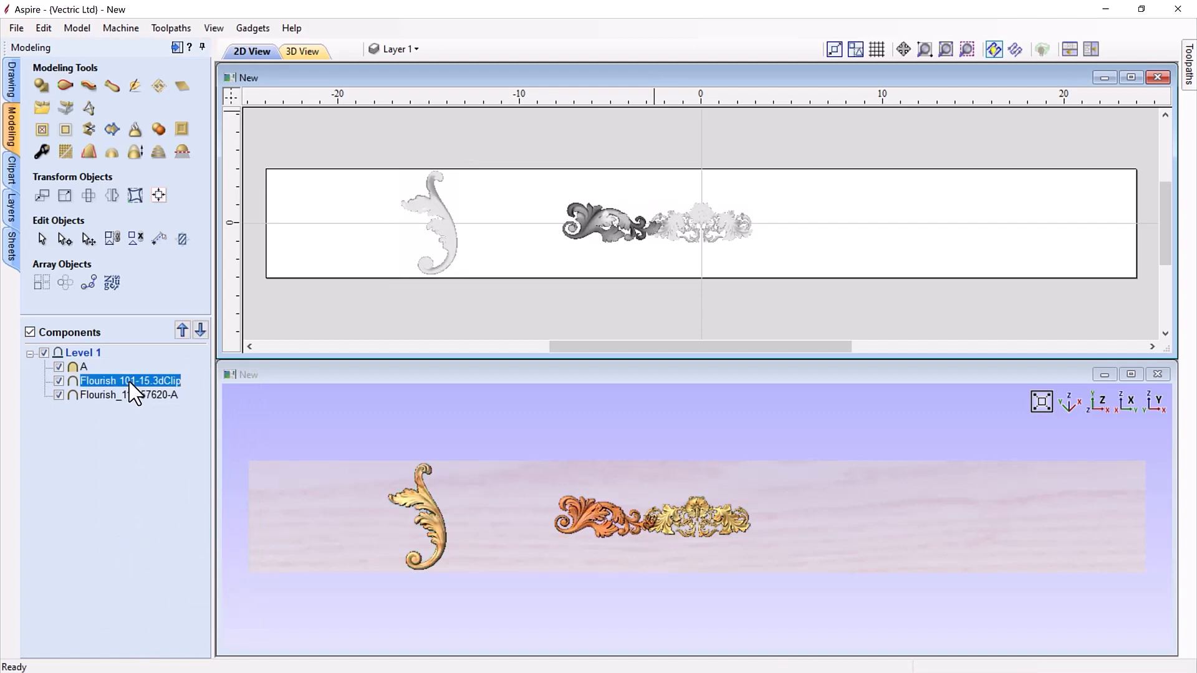
pyautogui.rightClick(130, 383)
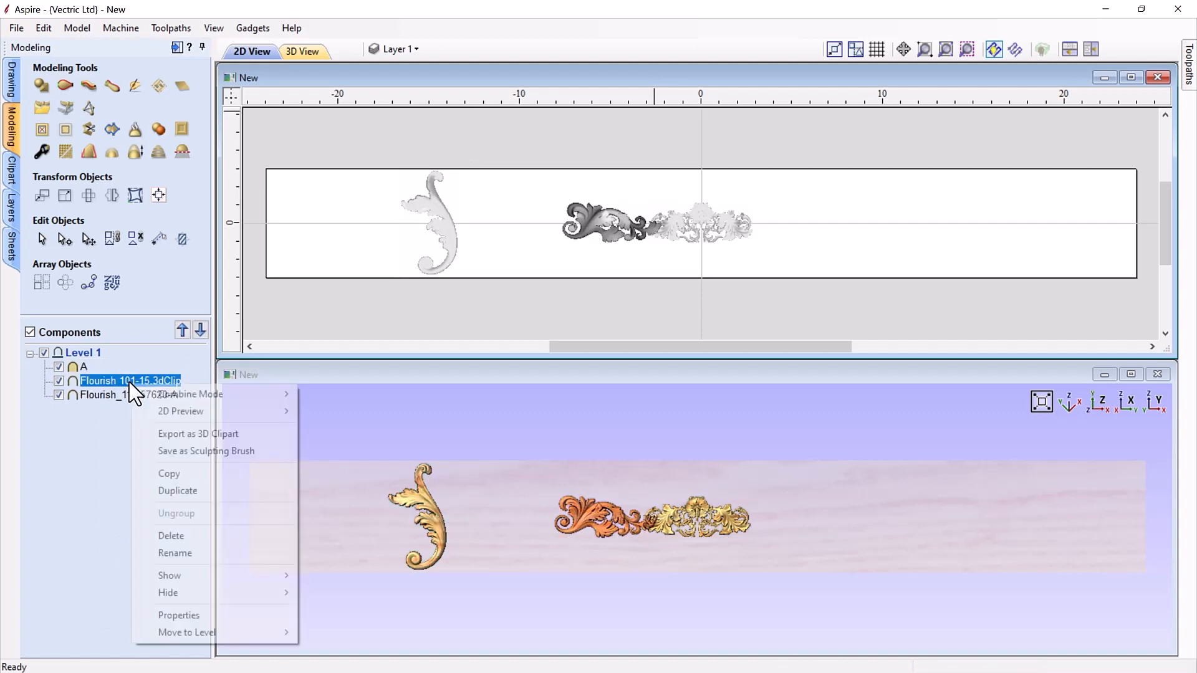
pyautogui.click(174, 553)
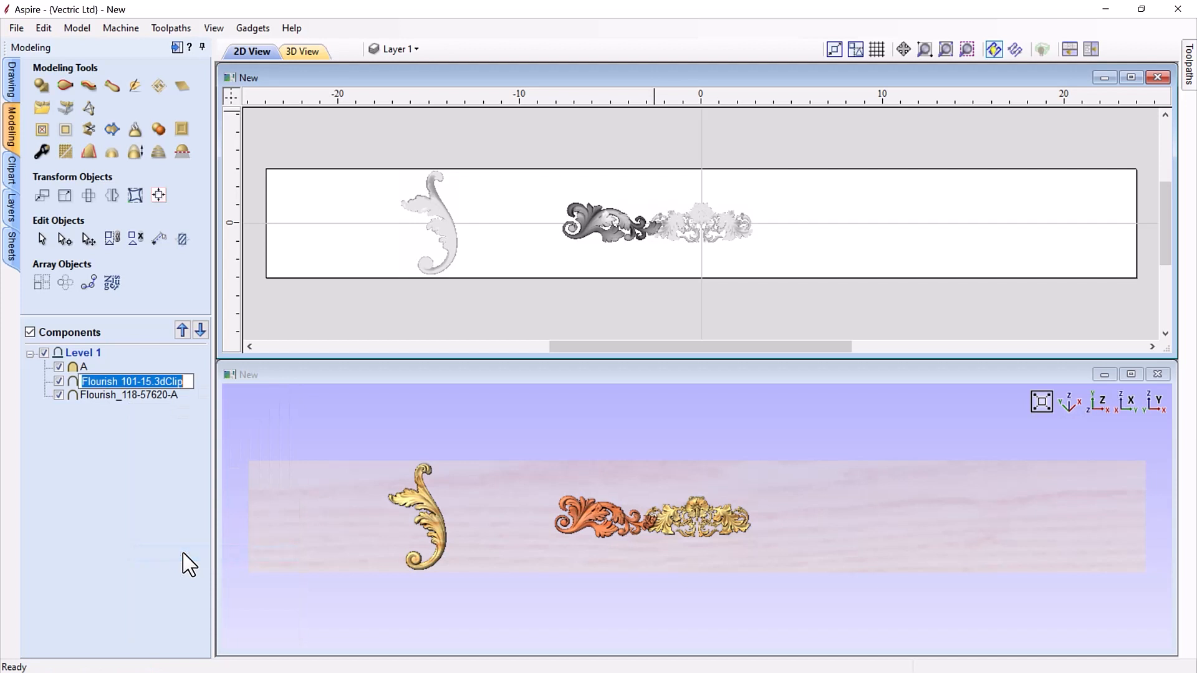
pyautogui.write('B')
pyautogui.click(108, 501)
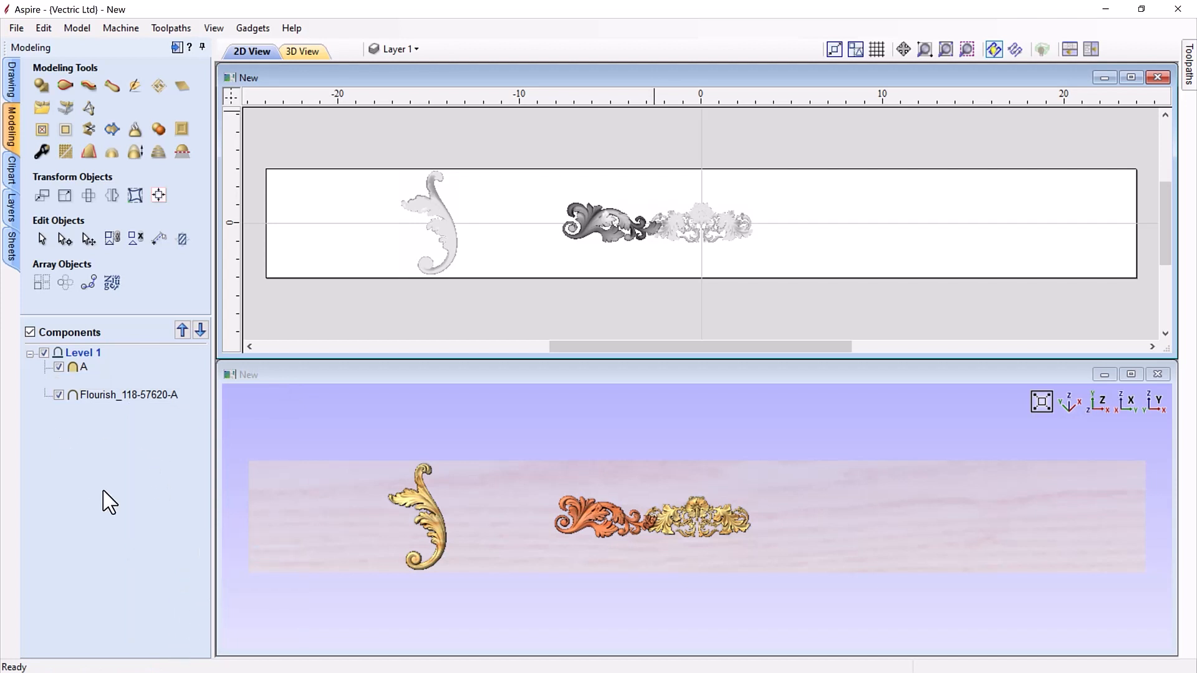
# Rename the Flourish_118-57620-A component as Center
pyautogui.click(111, 396)
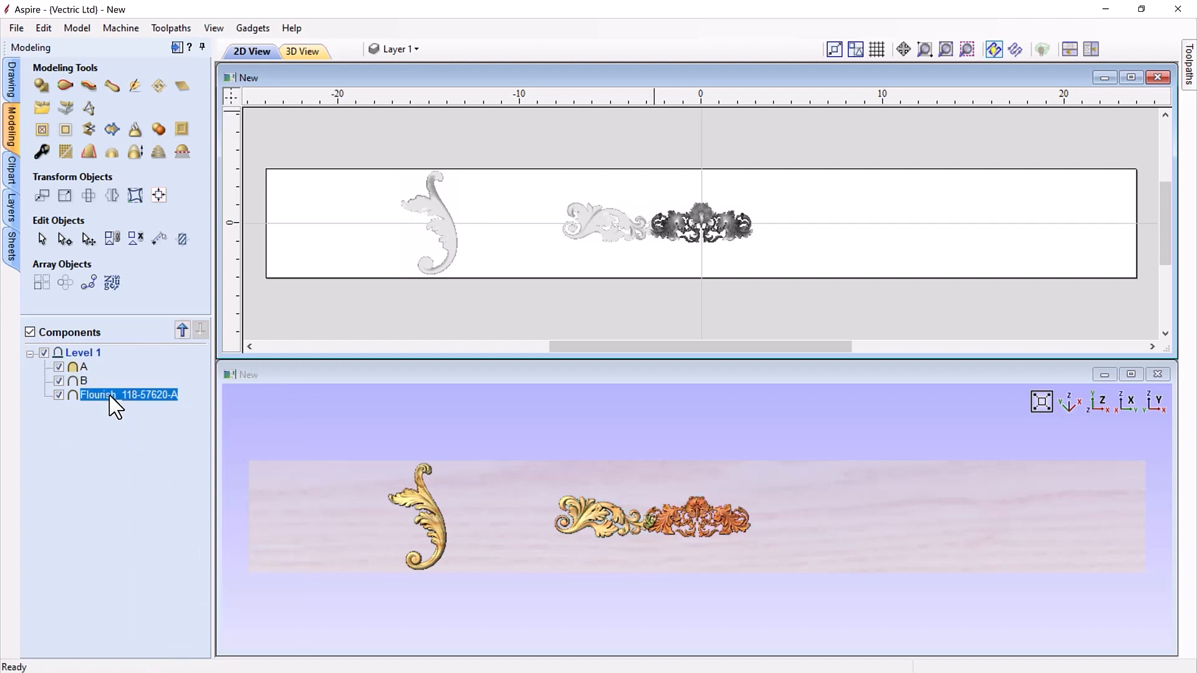
pyautogui.rightClick(114, 406)
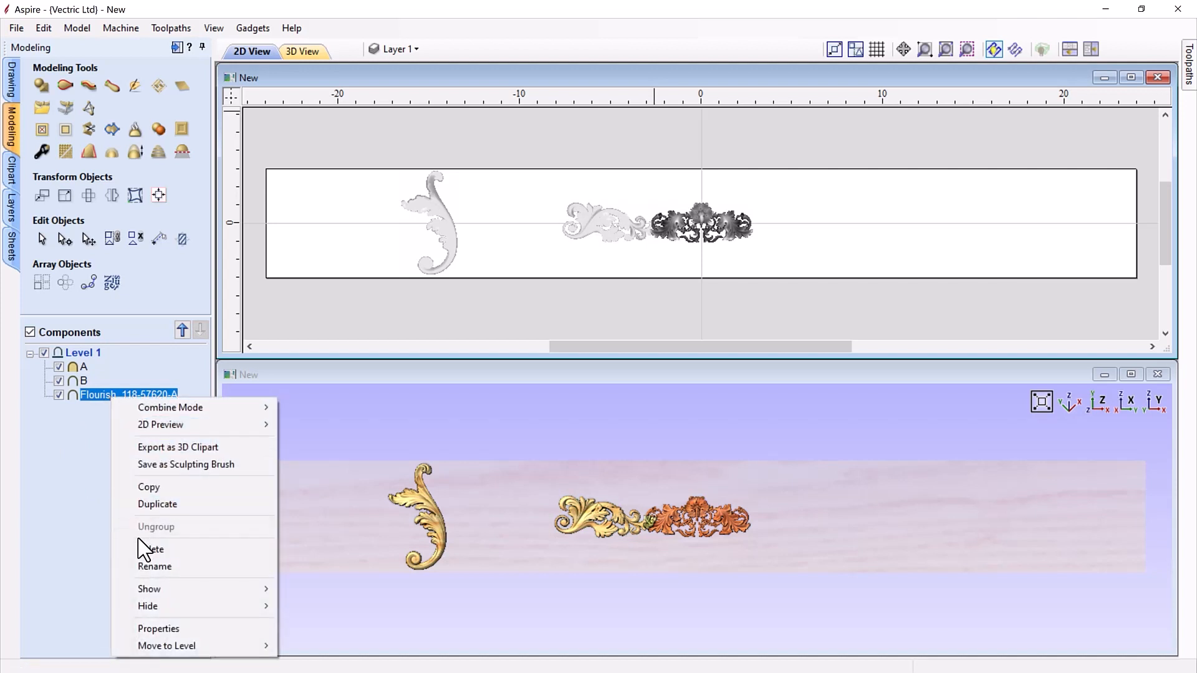
pyautogui.click(155, 567)
pyautogui.write('Center')
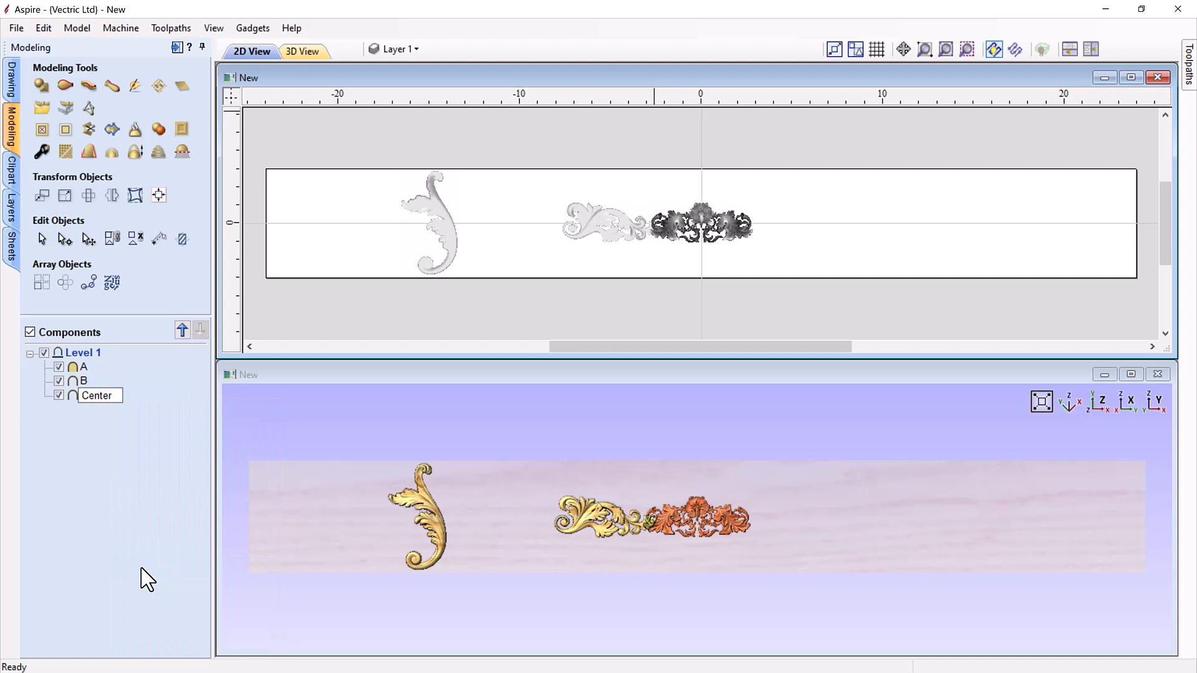
pyautogui.press('Return')
# Resize the Center component to a height of 4.5 inches, keeping the XY proportions linked and Auto Scale Z on
pyautogui.click(296, 518)
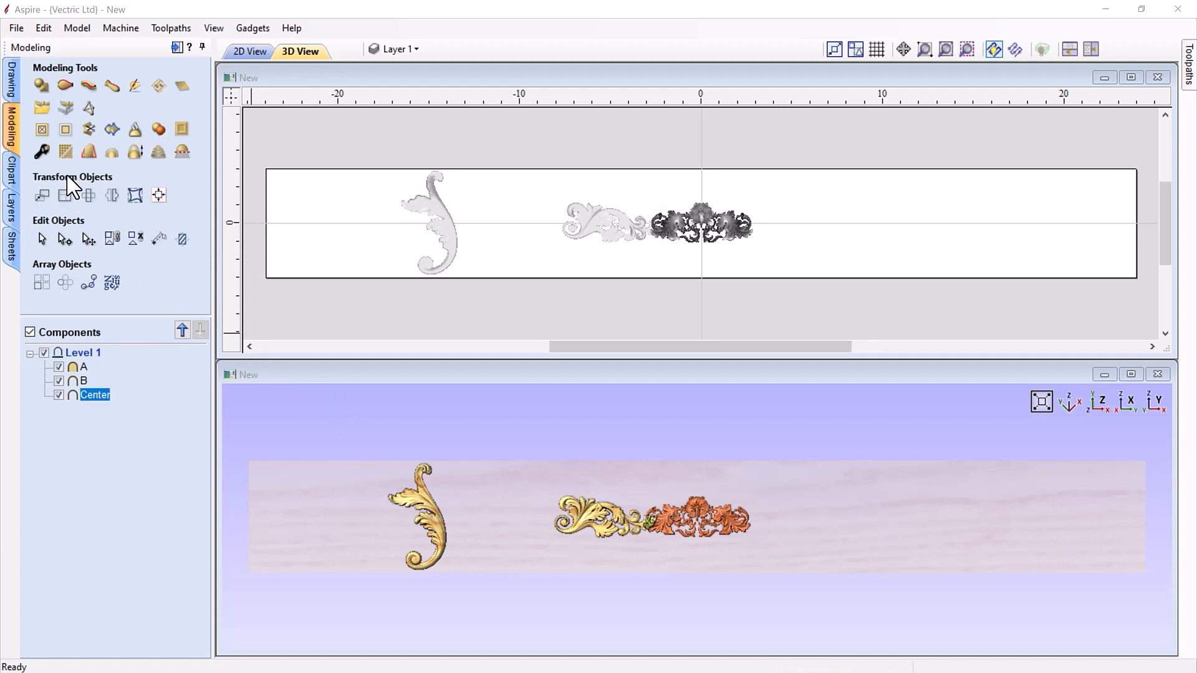
pyautogui.click(64, 196)
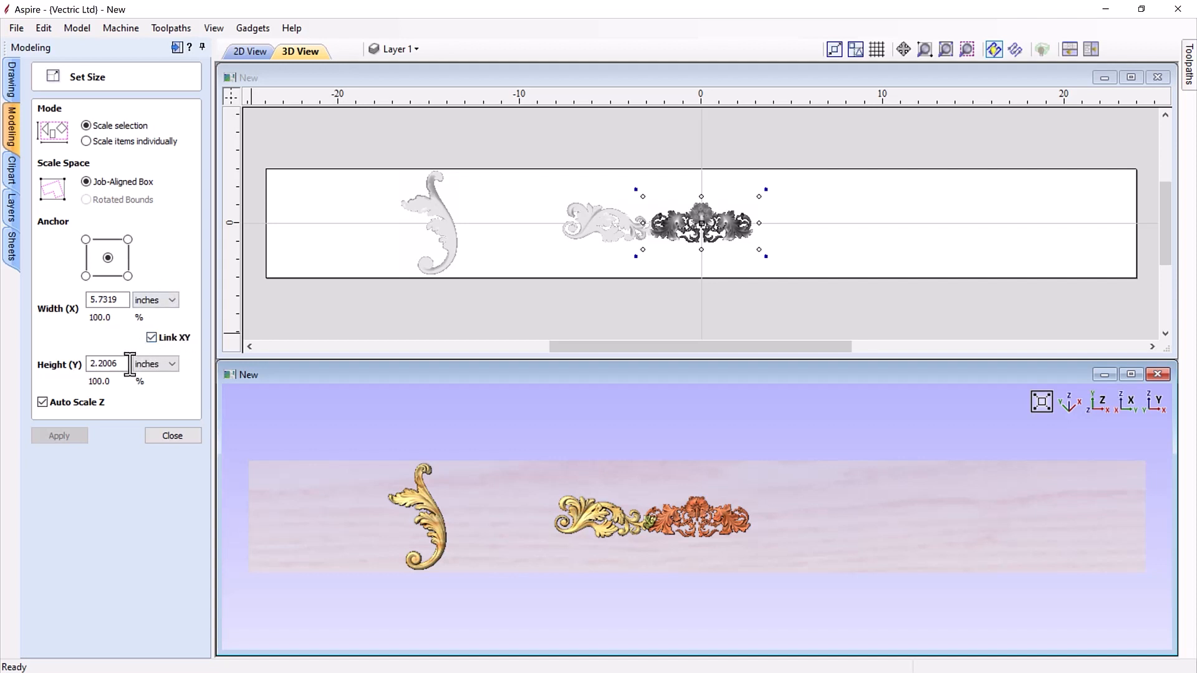
pyautogui.moveTo(130, 365); pyautogui.dragTo(91, 374)
pyautogui.write('4')
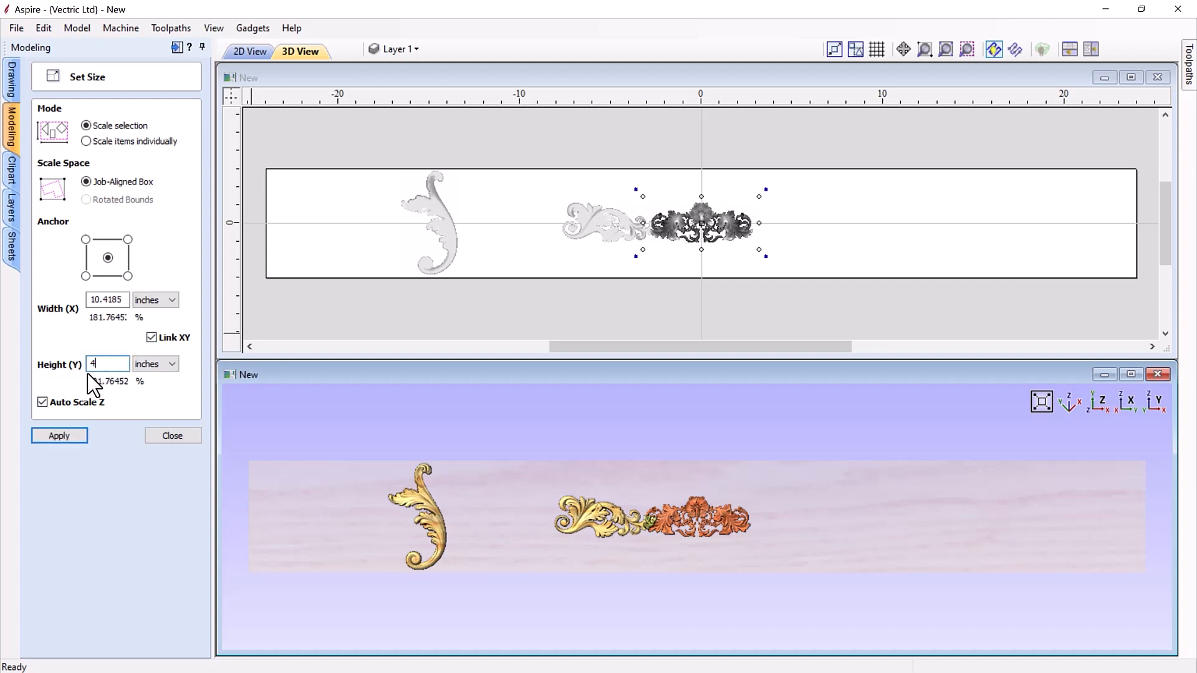
pyautogui.write('.5')
pyautogui.click(69, 440)
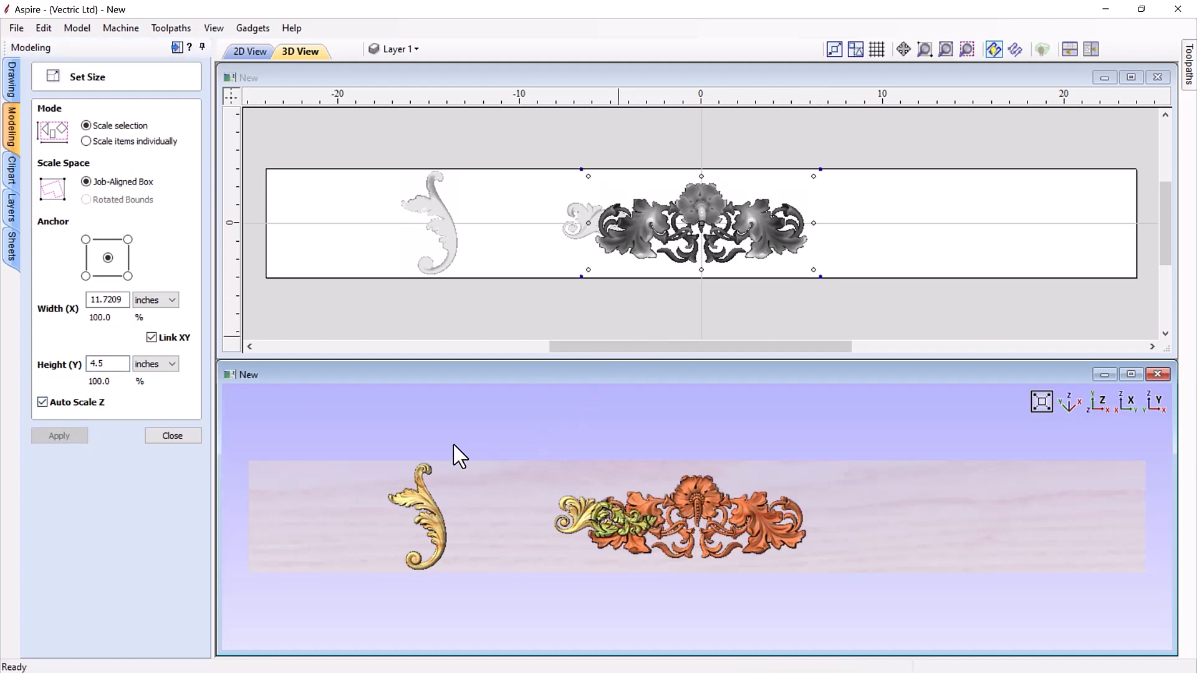
# Resize component B proportionally to a height of 3.5 inches and finish the Set Size operation
pyautogui.click(581, 516)
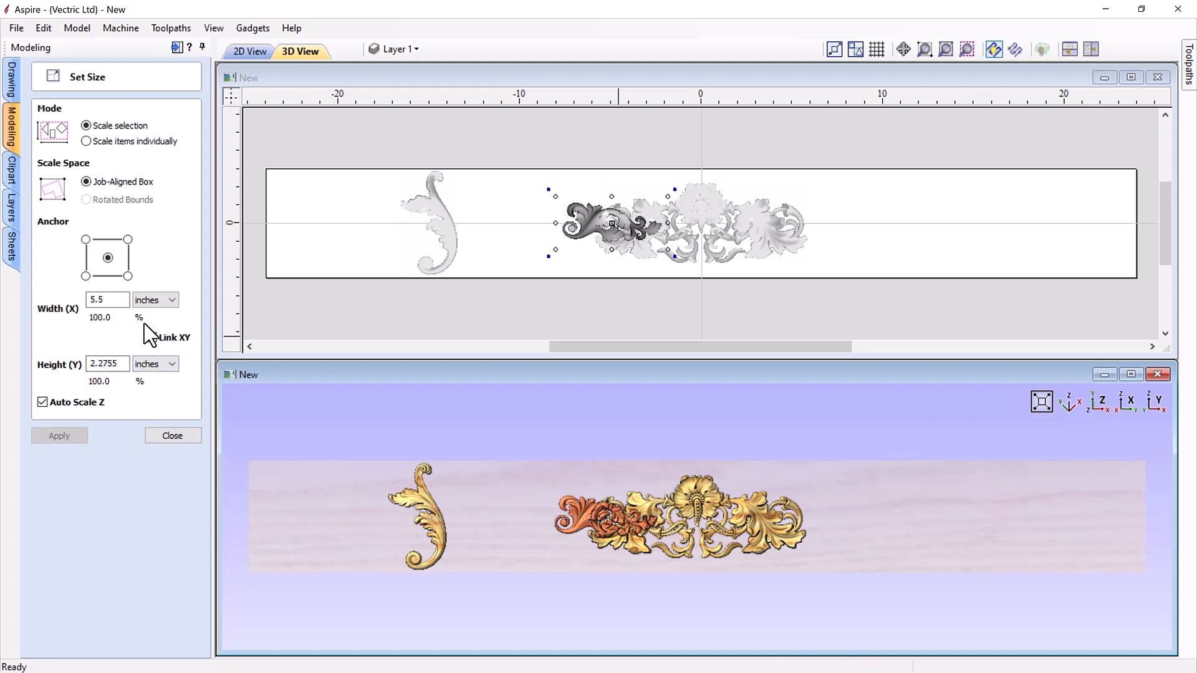
pyautogui.doubleClick(108, 364)
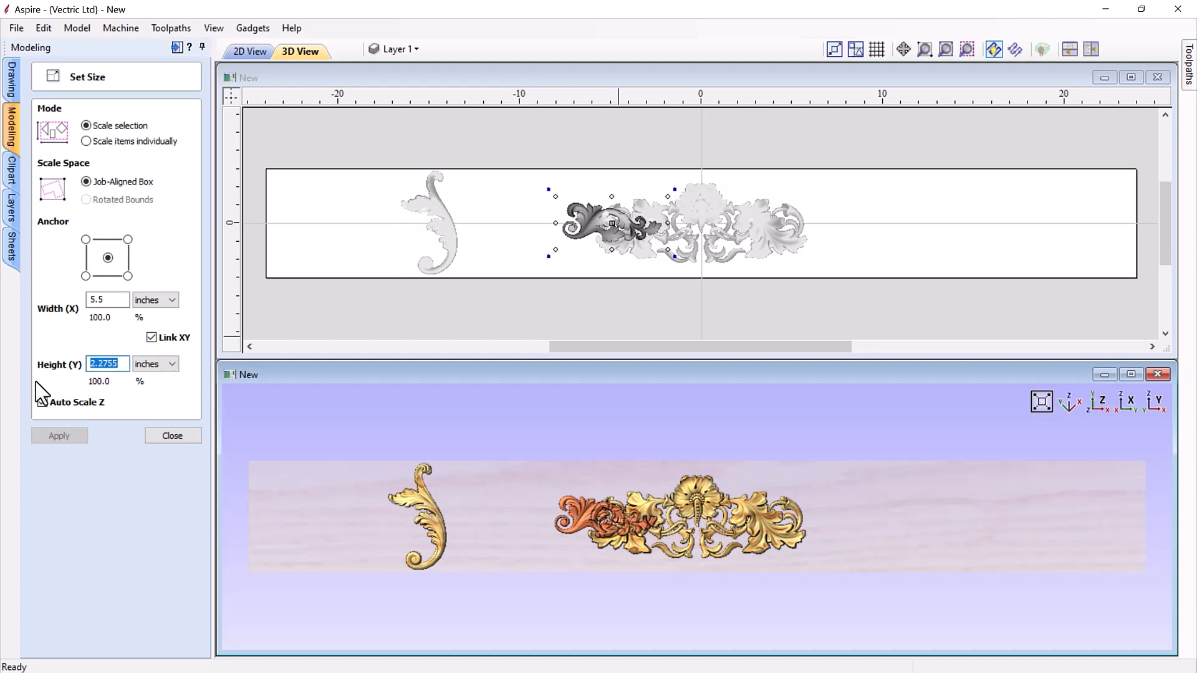
pyautogui.write('3.5')
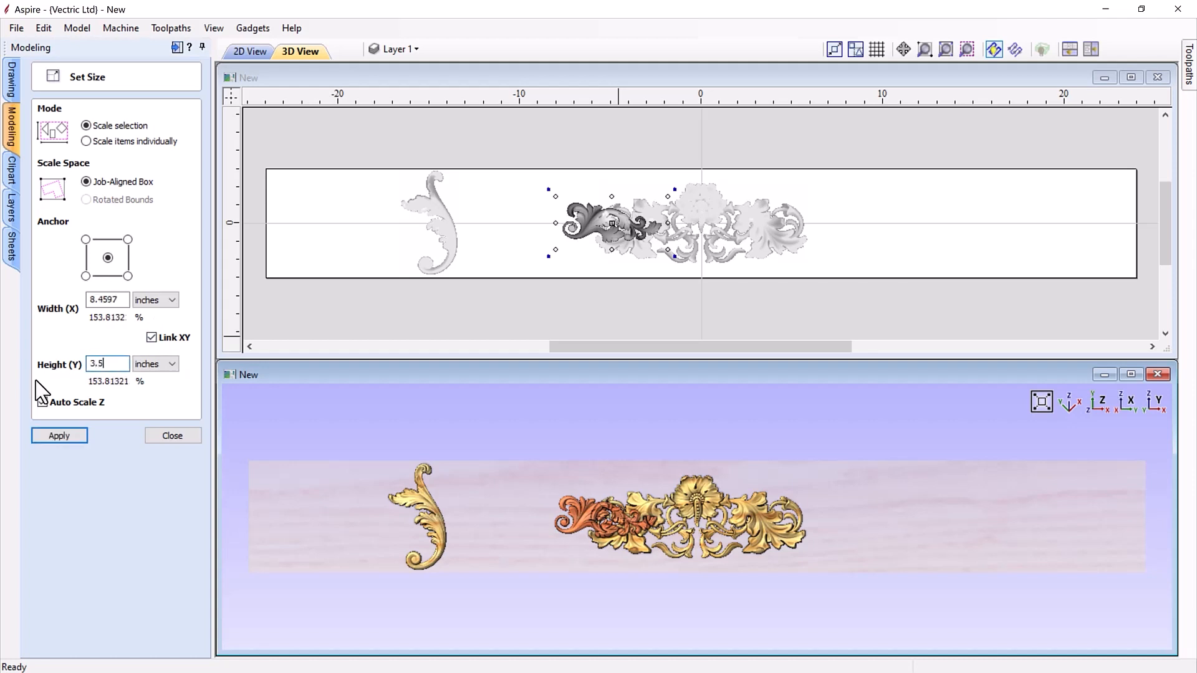
pyautogui.click(51, 434)
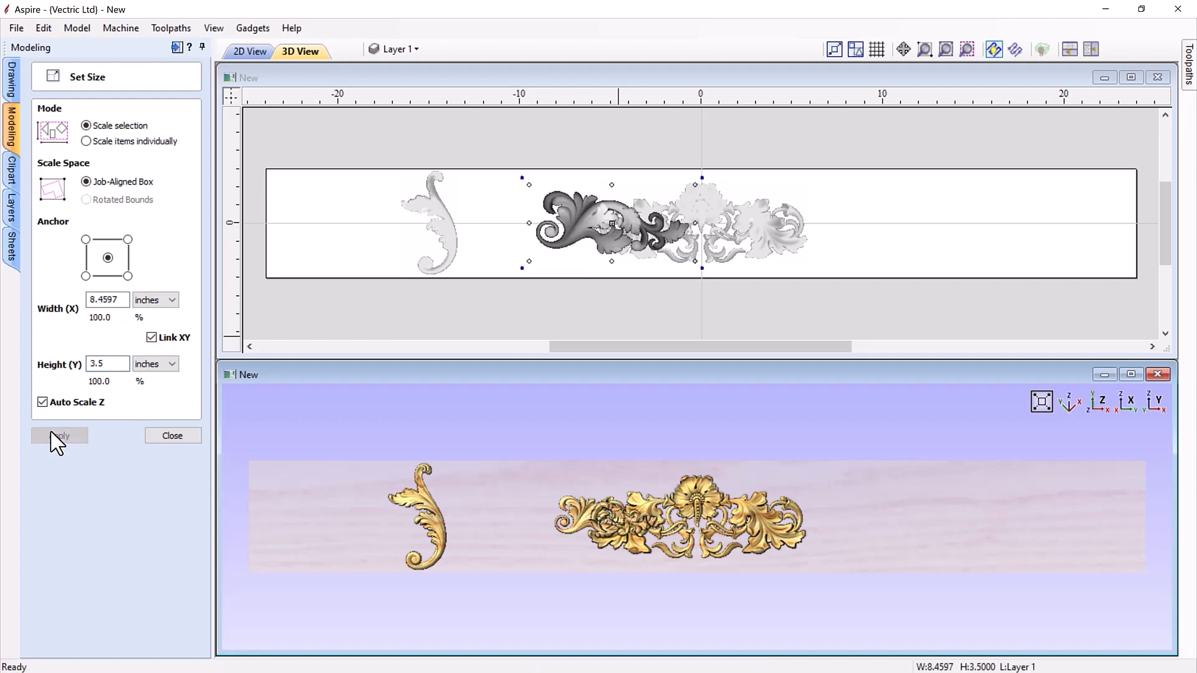
pyautogui.click(186, 434)
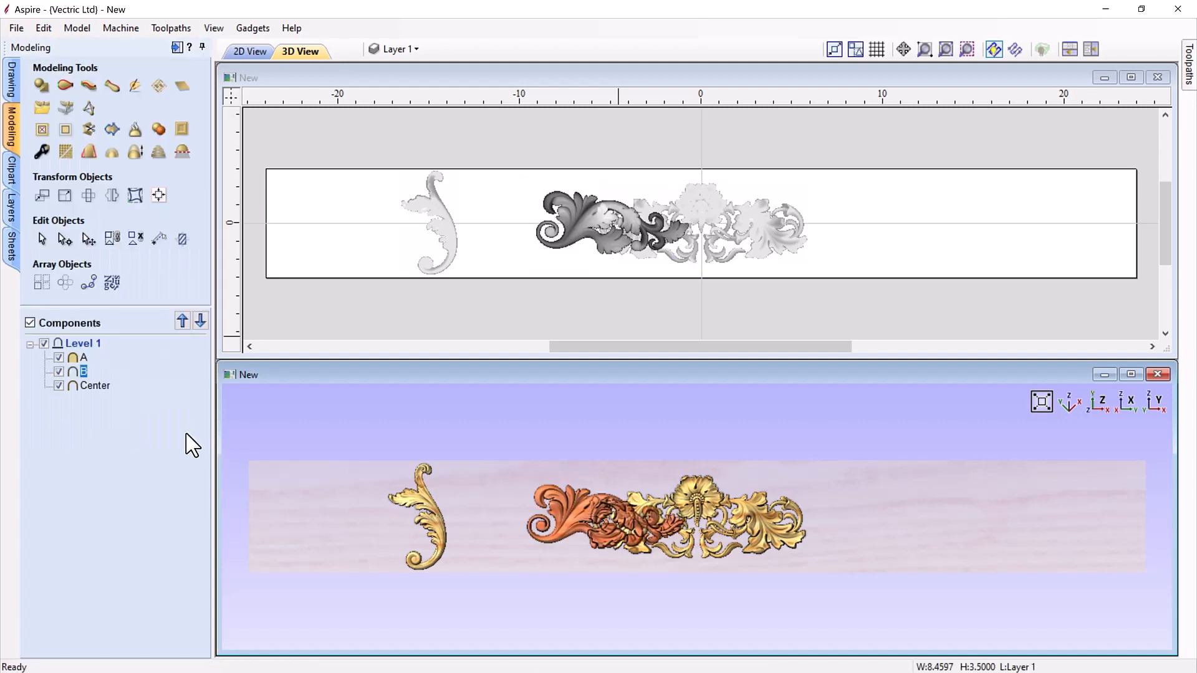
# Maximize the 3D view and move component B leftward until its right end only slightly overlaps the central flourish's left end
pyautogui.click(1130, 375)
pyautogui.scroll(3, 579, 374)
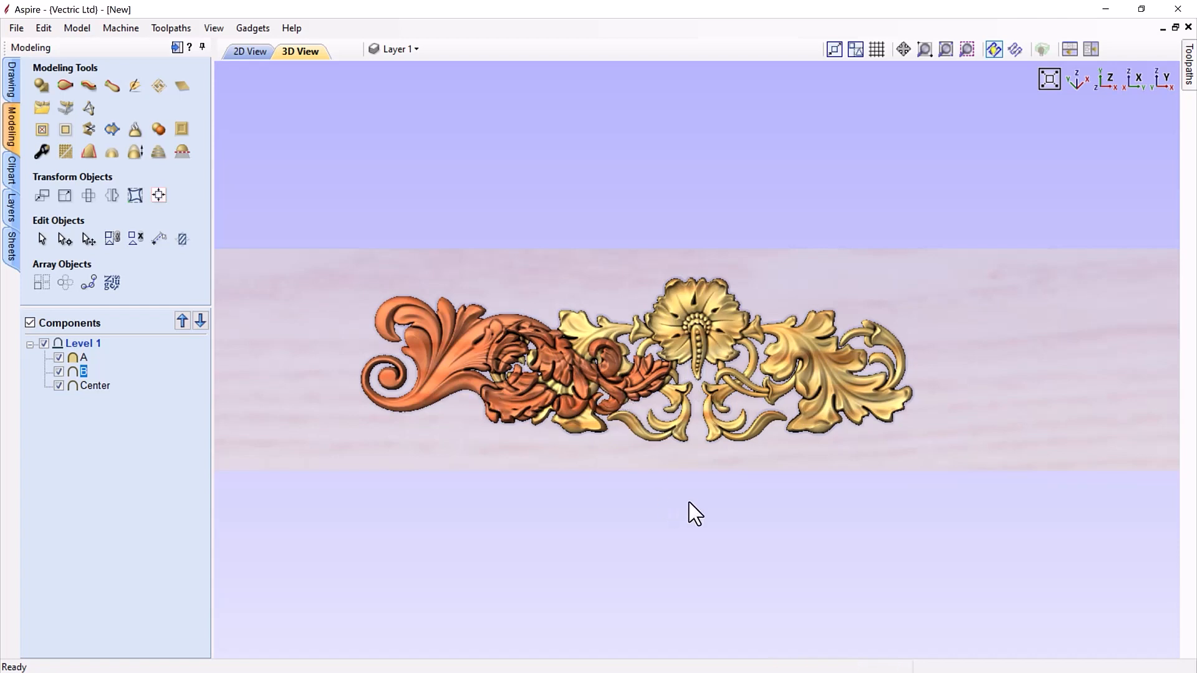
pyautogui.scroll(-1, 643, 545)
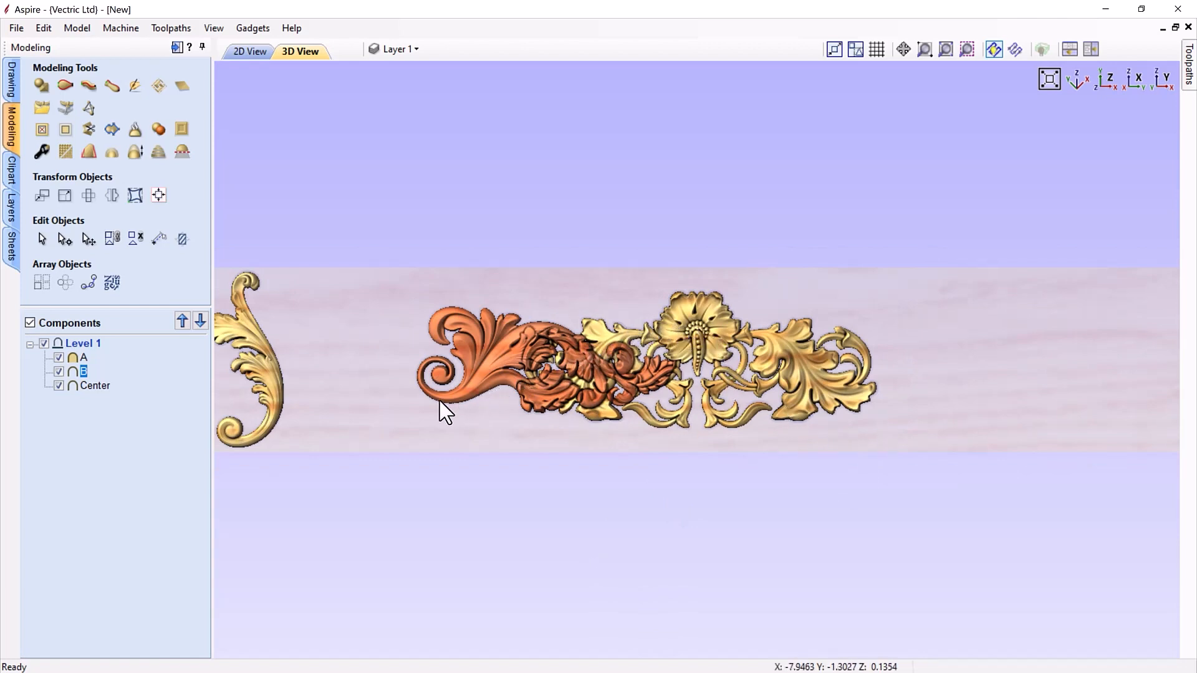
pyautogui.click(498, 356)
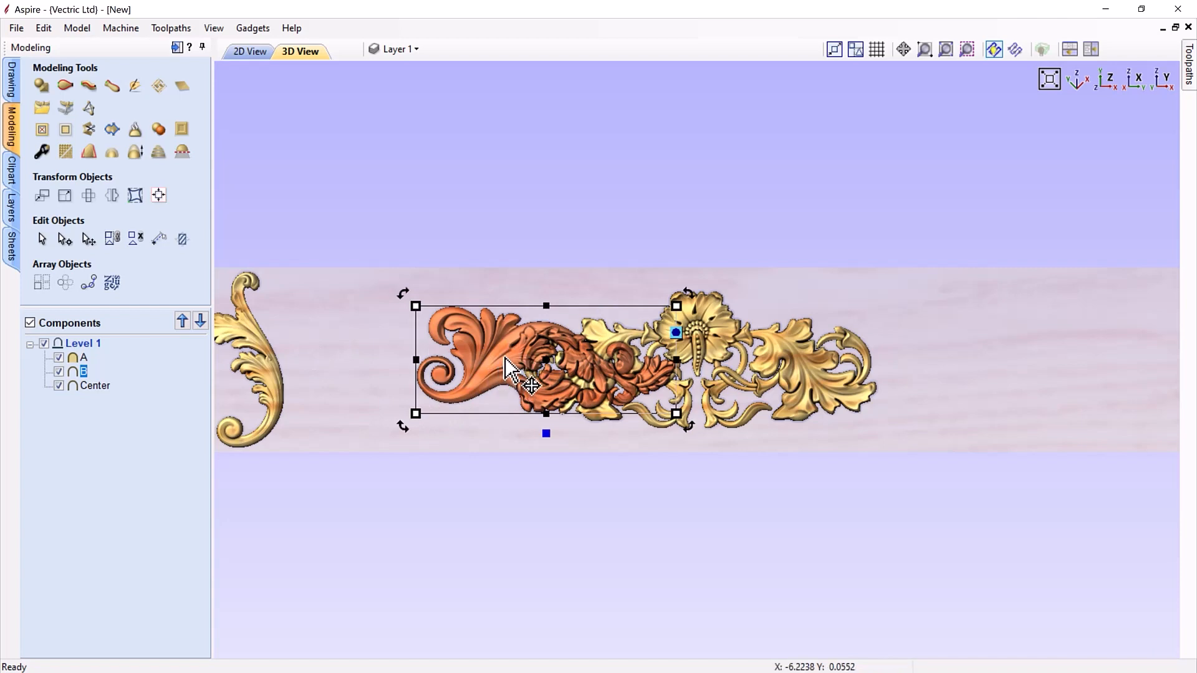
pyautogui.moveTo(506, 357); pyautogui.dragTo(392, 365)
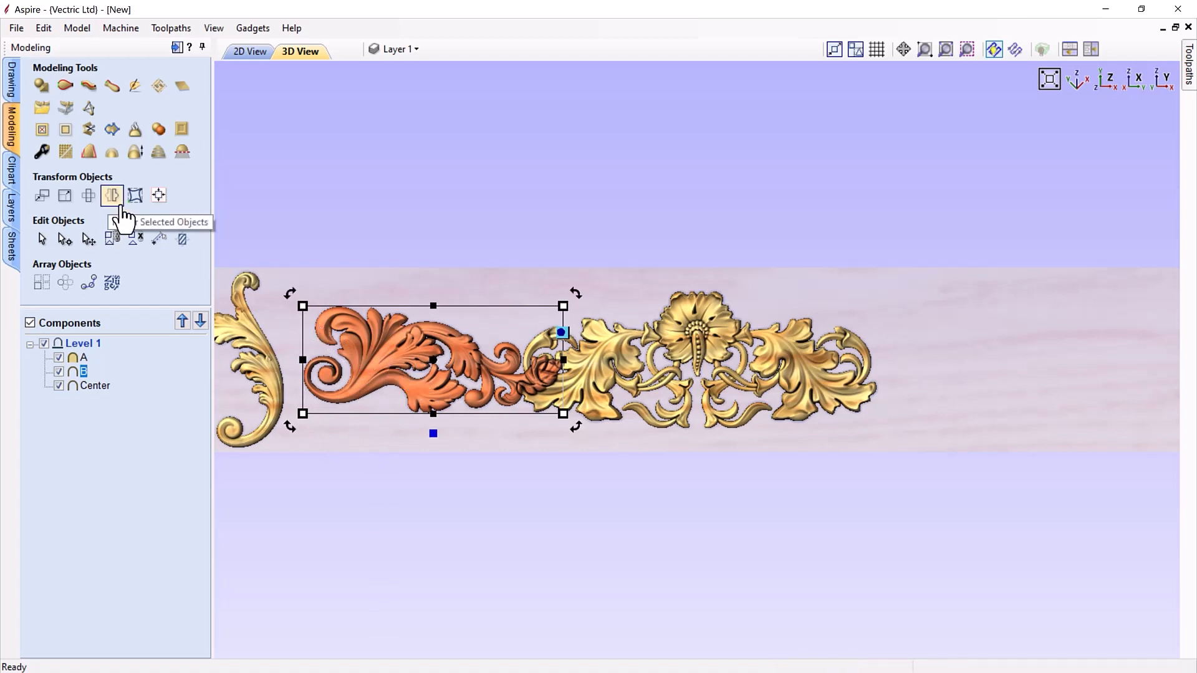
# Mirror component B horizontally and shift it slightly left so its large curl meets the central flourish's left edge
pyautogui.press('h')
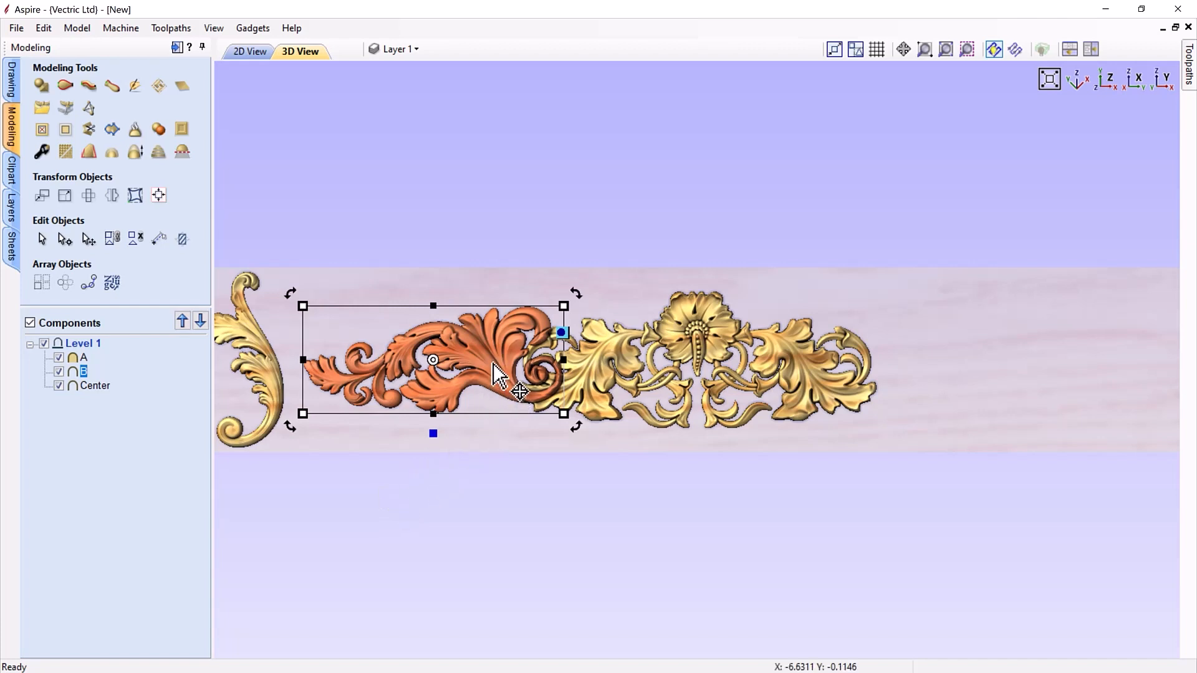
pyautogui.moveTo(493, 363); pyautogui.dragTo(462, 368)
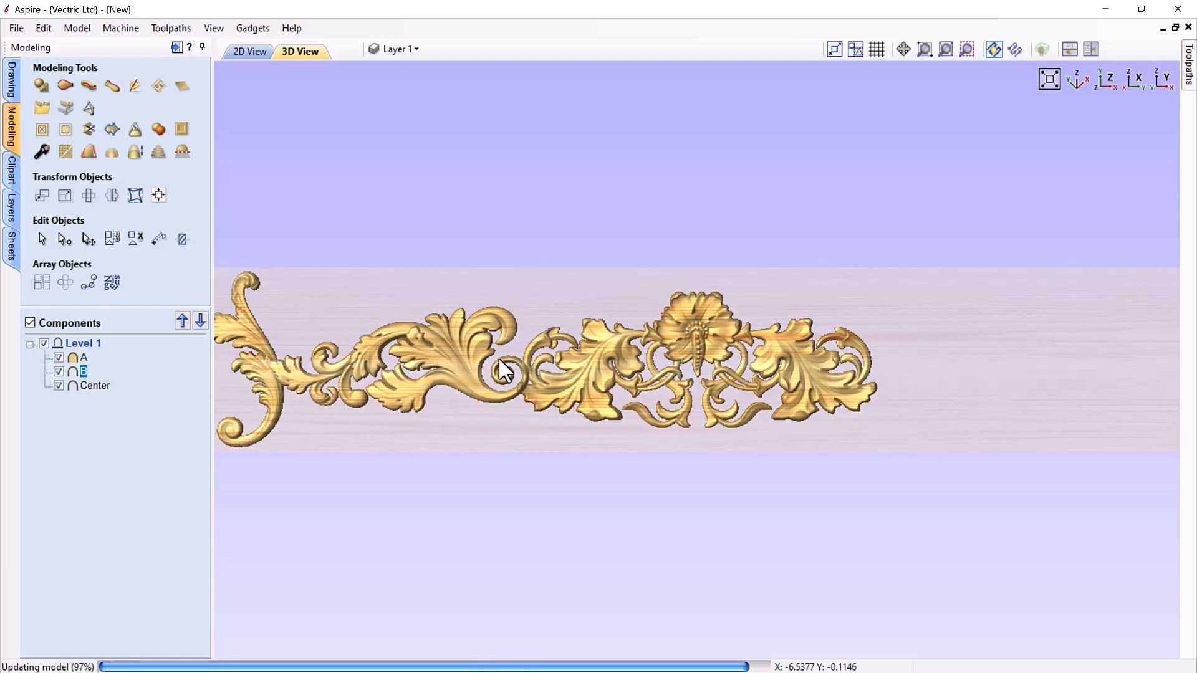
# Nudge component B slightly down and left to refine where its curl joins the central flourish
pyautogui.click(510, 364)
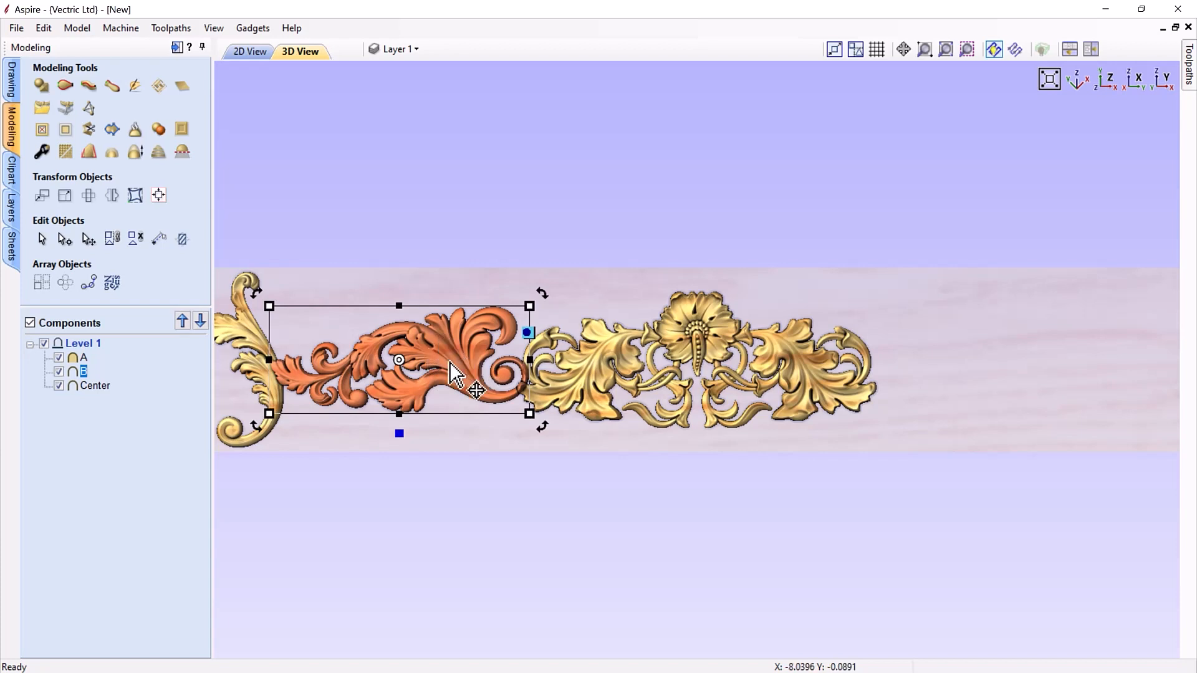
pyautogui.press('h')
pyautogui.press('Down')
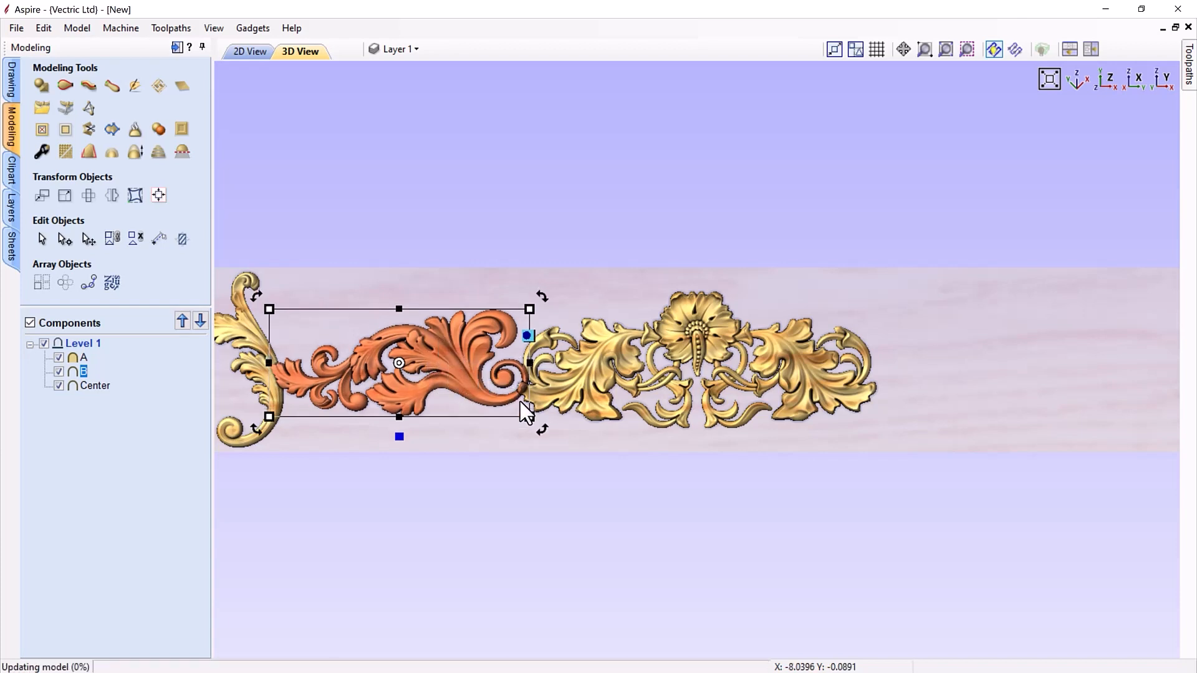
pyautogui.scroll(2, 529, 393)
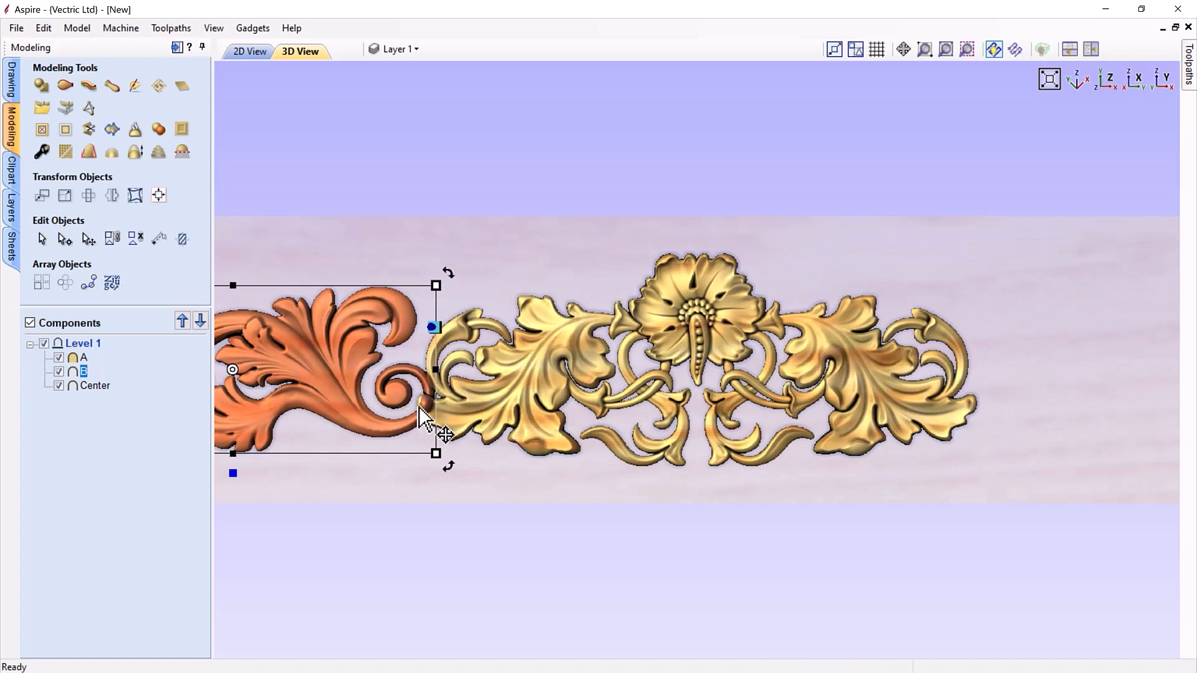
pyautogui.press('Left')
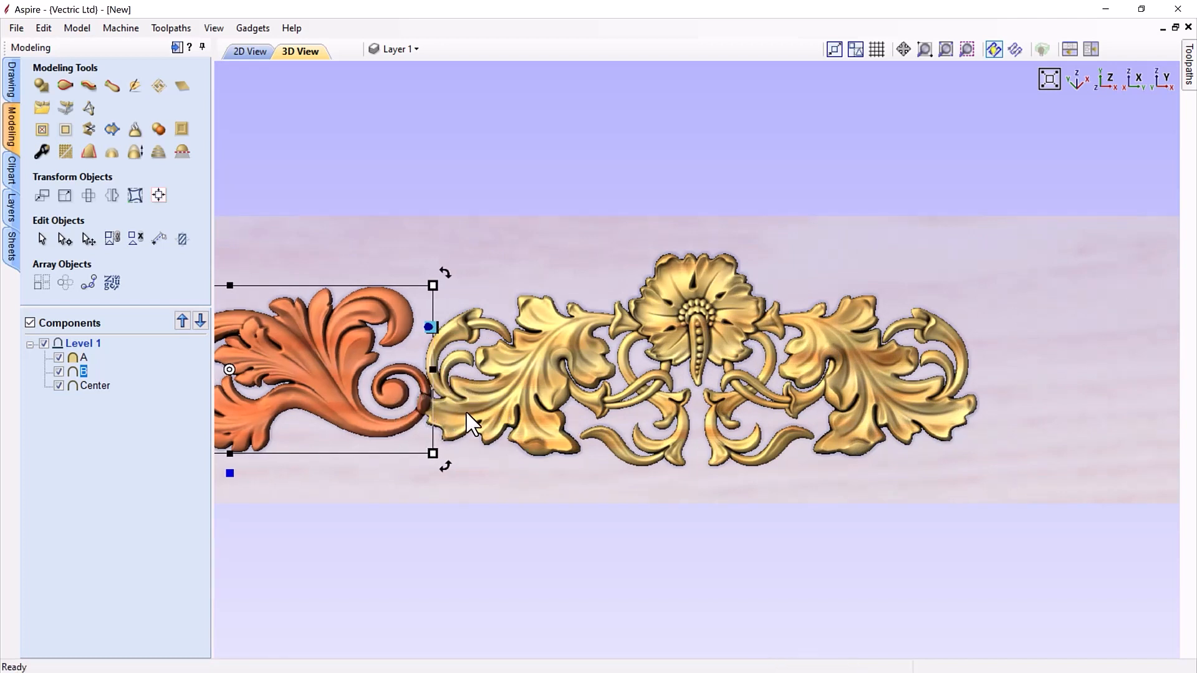
pyautogui.press('Down')
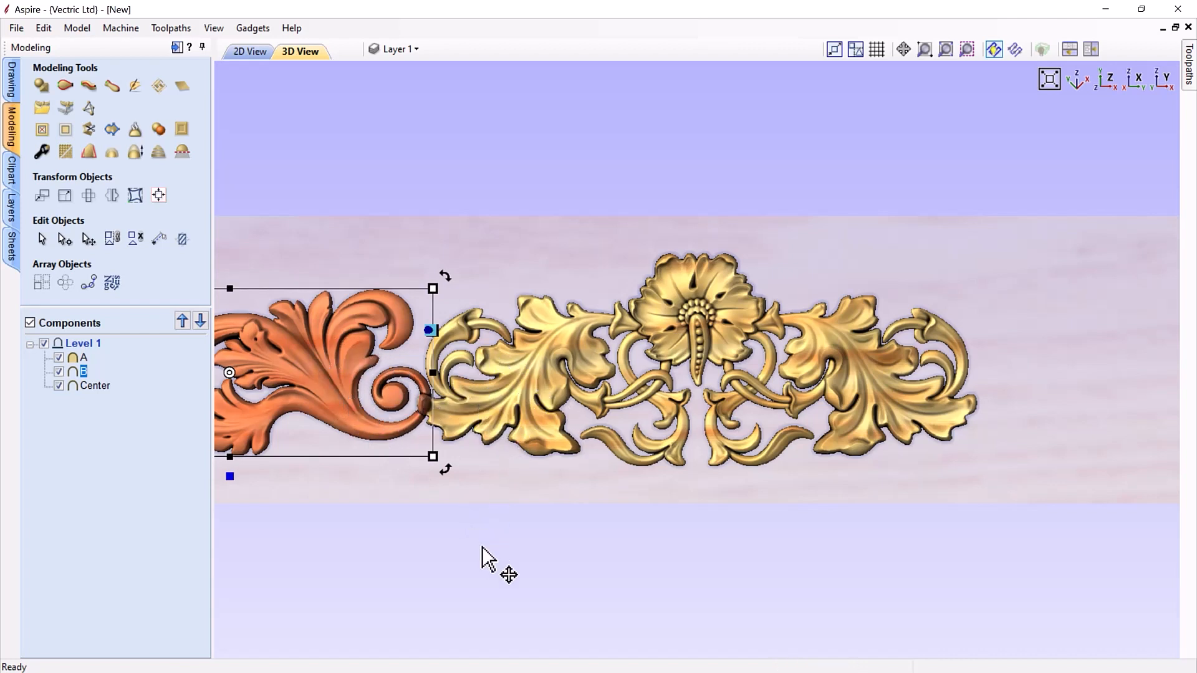
# Inspect the joint between component B and the central flourish from tilted angles, and return to a straight-on top view showing component A
pyautogui.moveTo(484, 556); pyautogui.dragTo(567, 508)
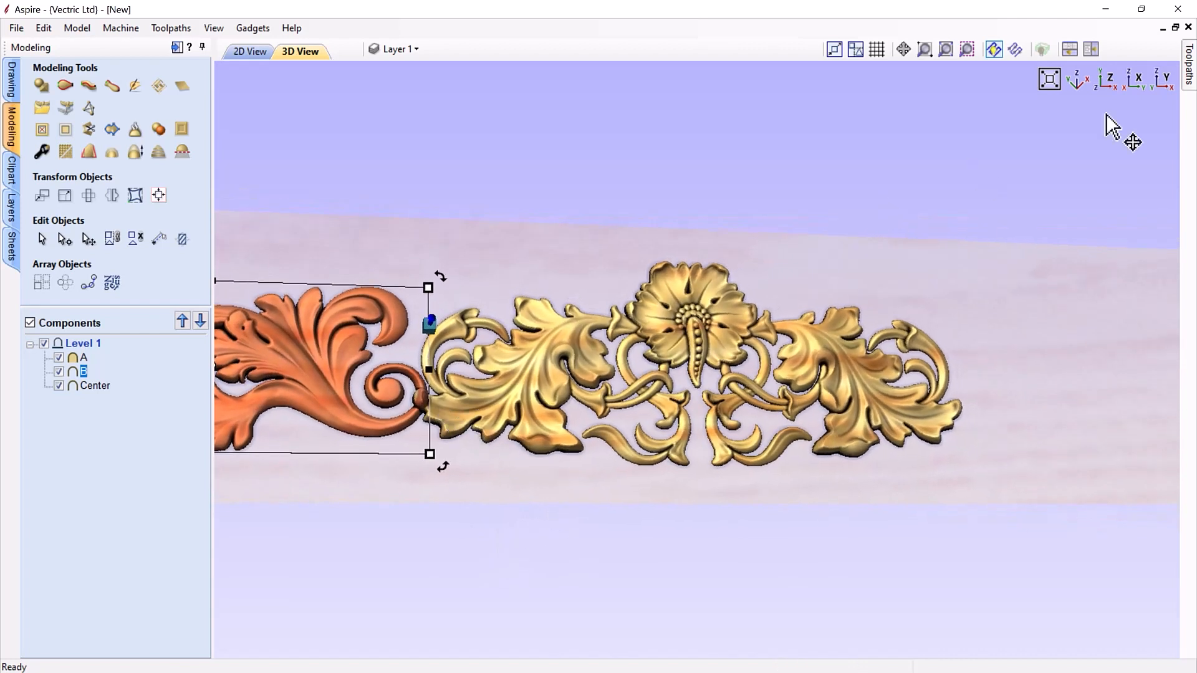
pyautogui.moveTo(633, 526); pyautogui.dragTo(581, 535)
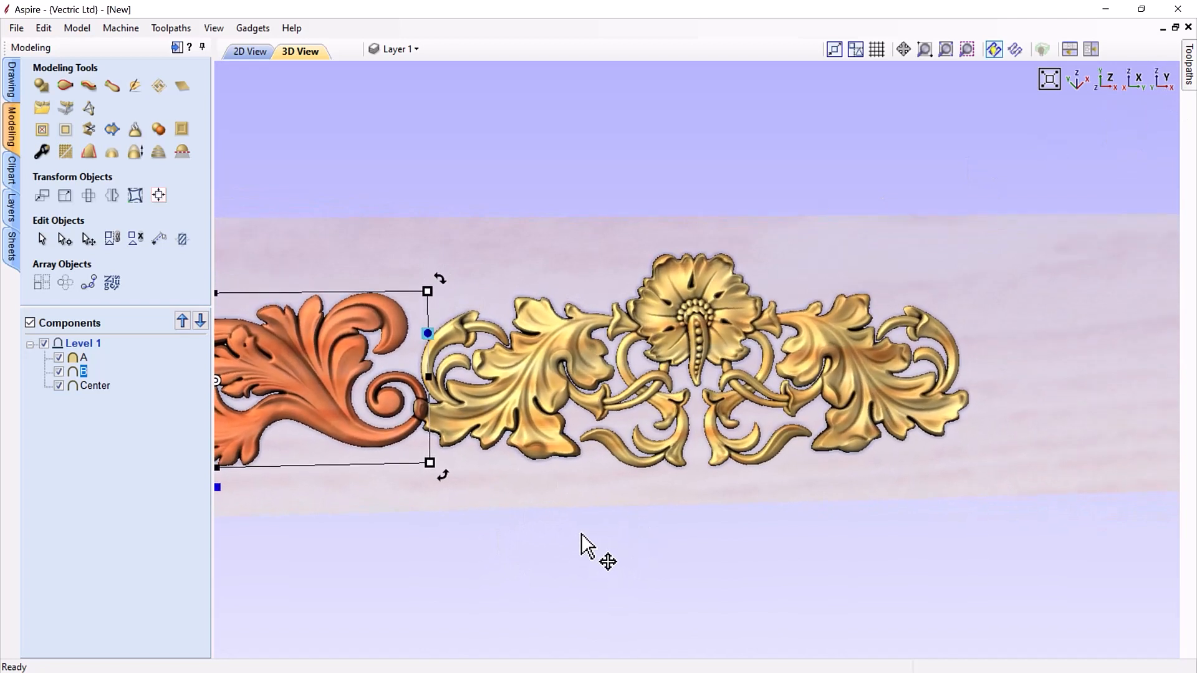
pyautogui.click(1131, 85)
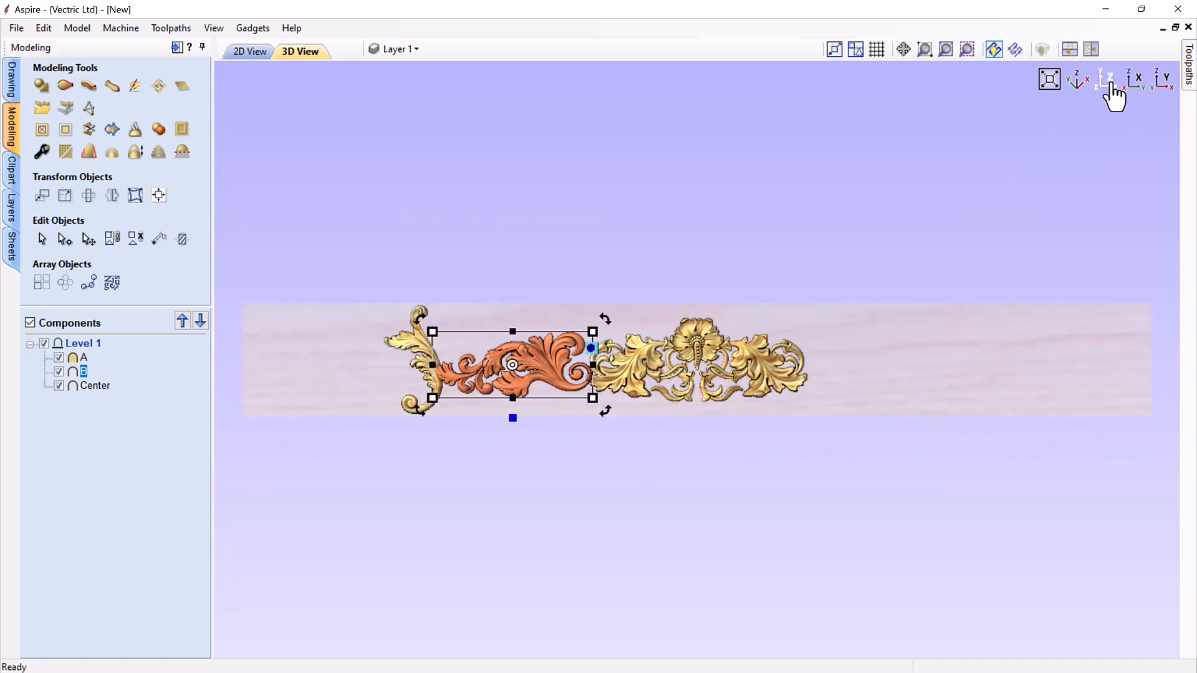
pyautogui.scroll(3, 331, 374)
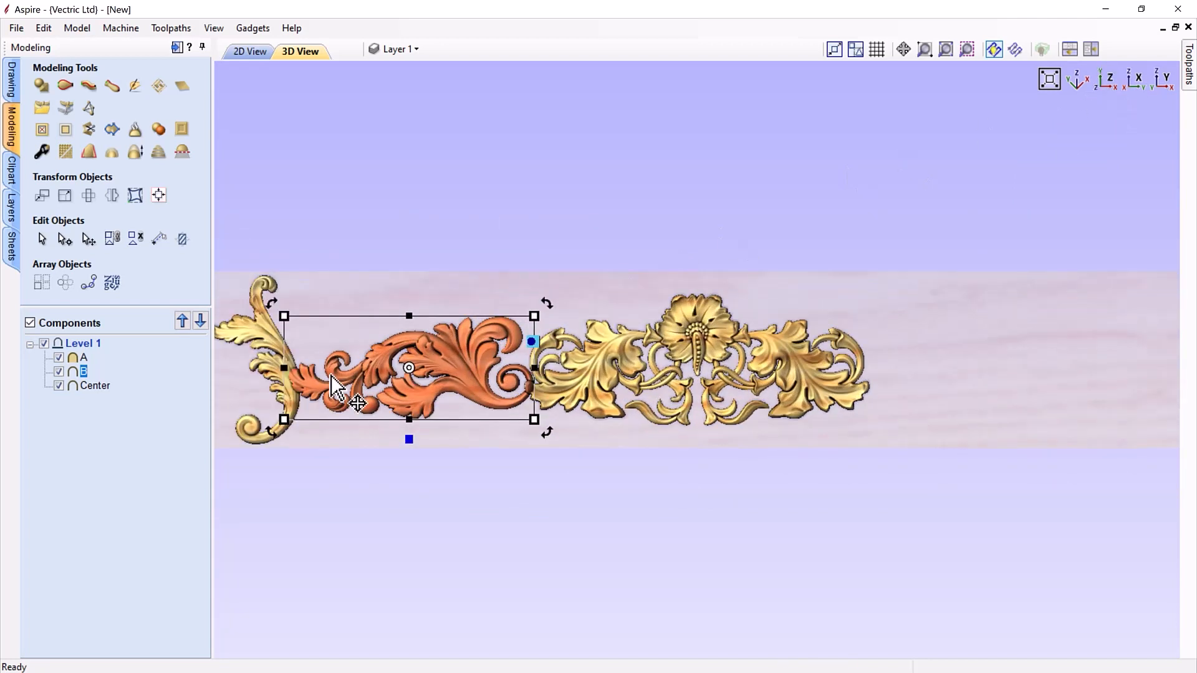
pyautogui.scroll(1, 454, 527)
pyautogui.scroll(1, 574, 534)
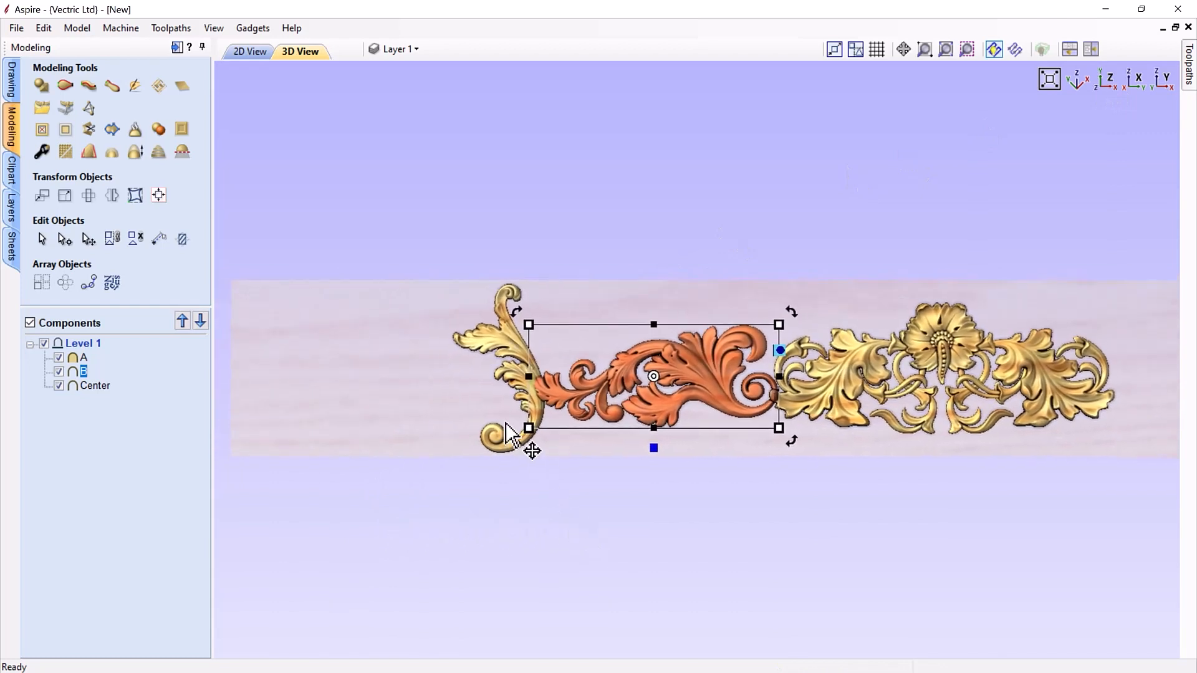
# Select component A, the flourish at the far end of the carving beside component B
pyautogui.scroll(2, 497, 530)
pyautogui.moveTo(606, 558); pyautogui.dragTo(645, 558, button='middle')
pyautogui.scroll(1, 611, 431)
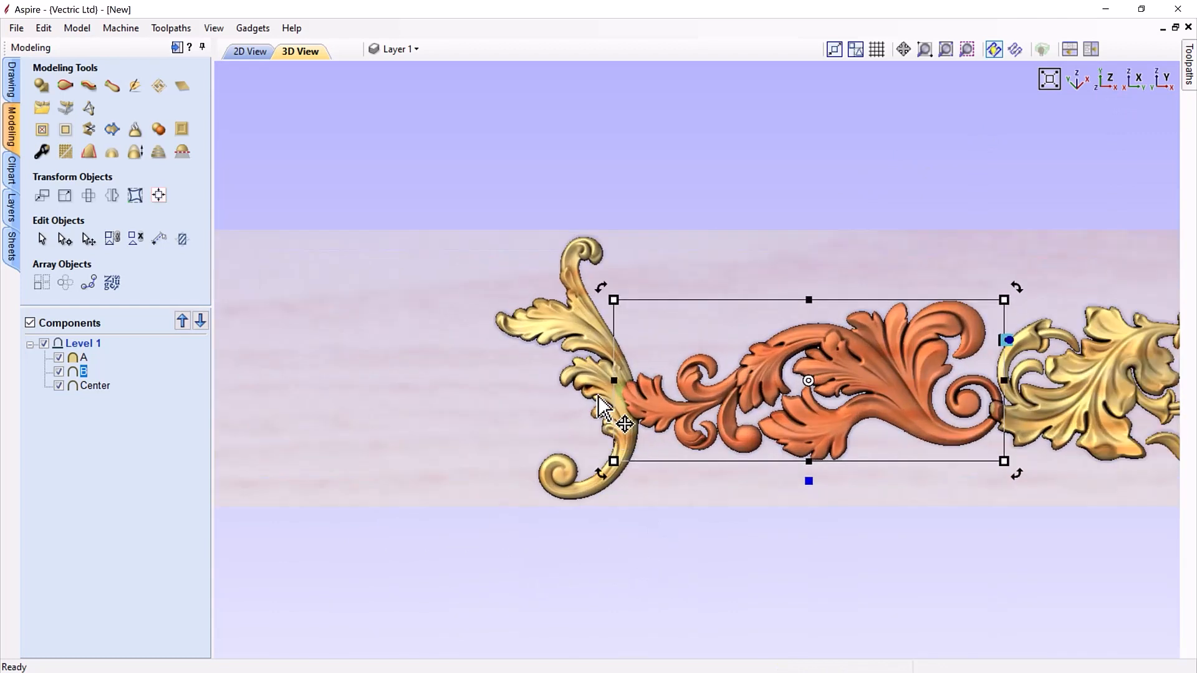
pyautogui.click(593, 386)
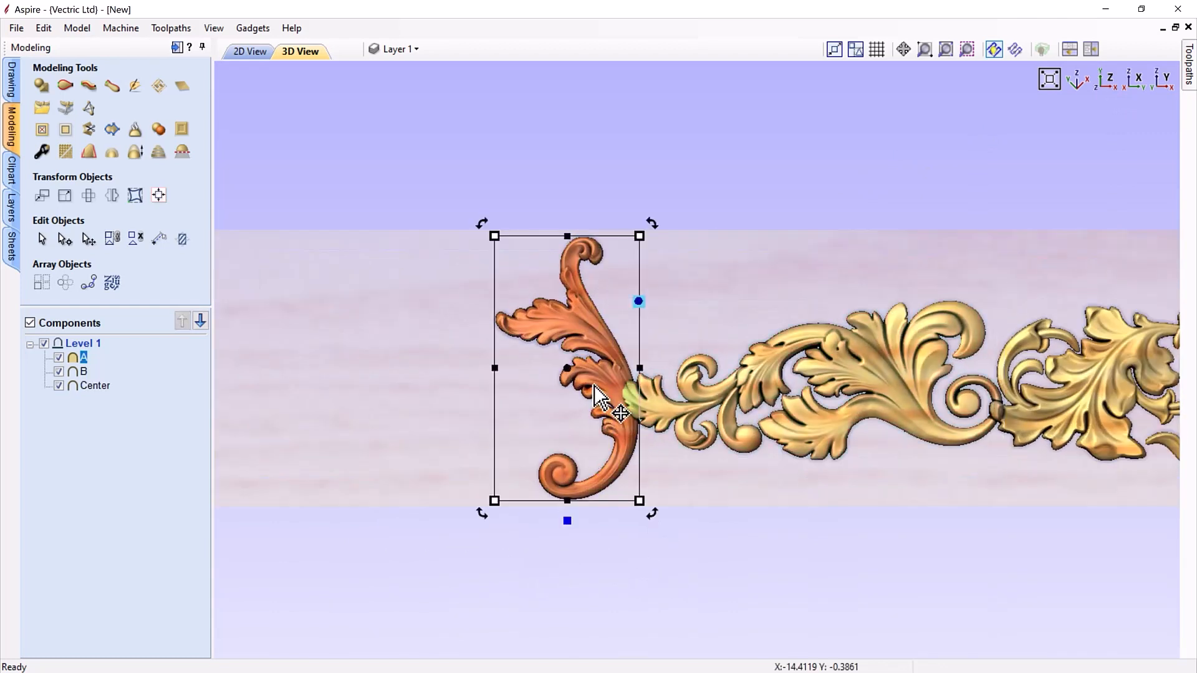
pyautogui.press('9')
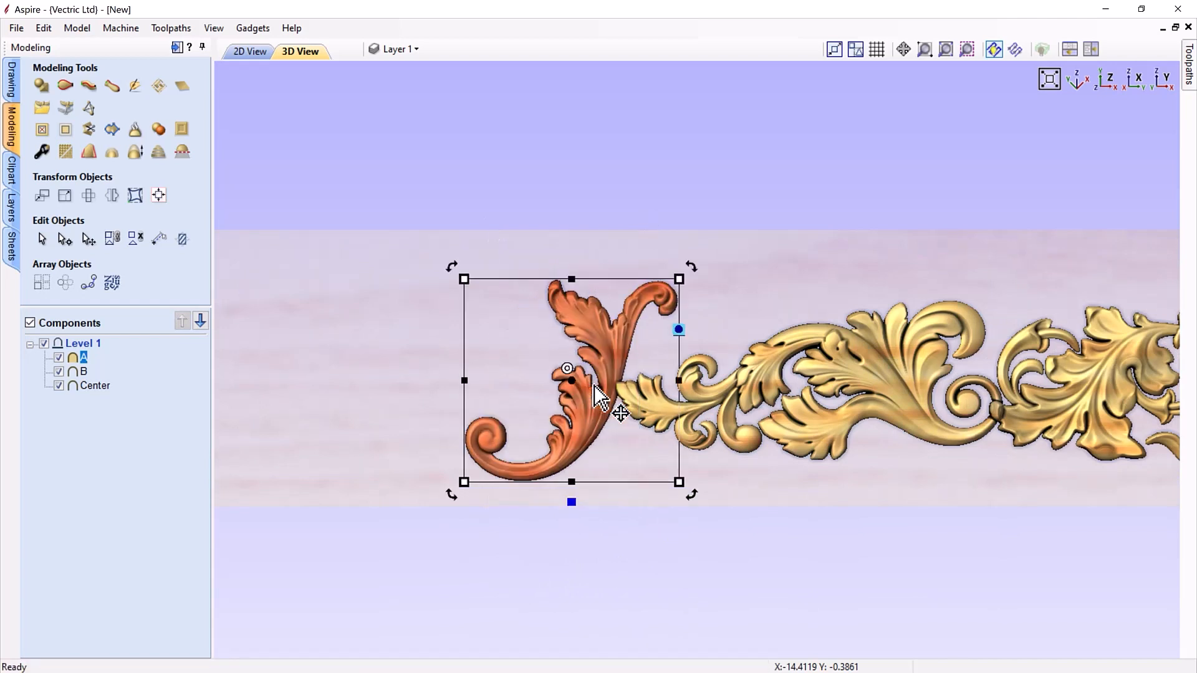
pyautogui.press('9')
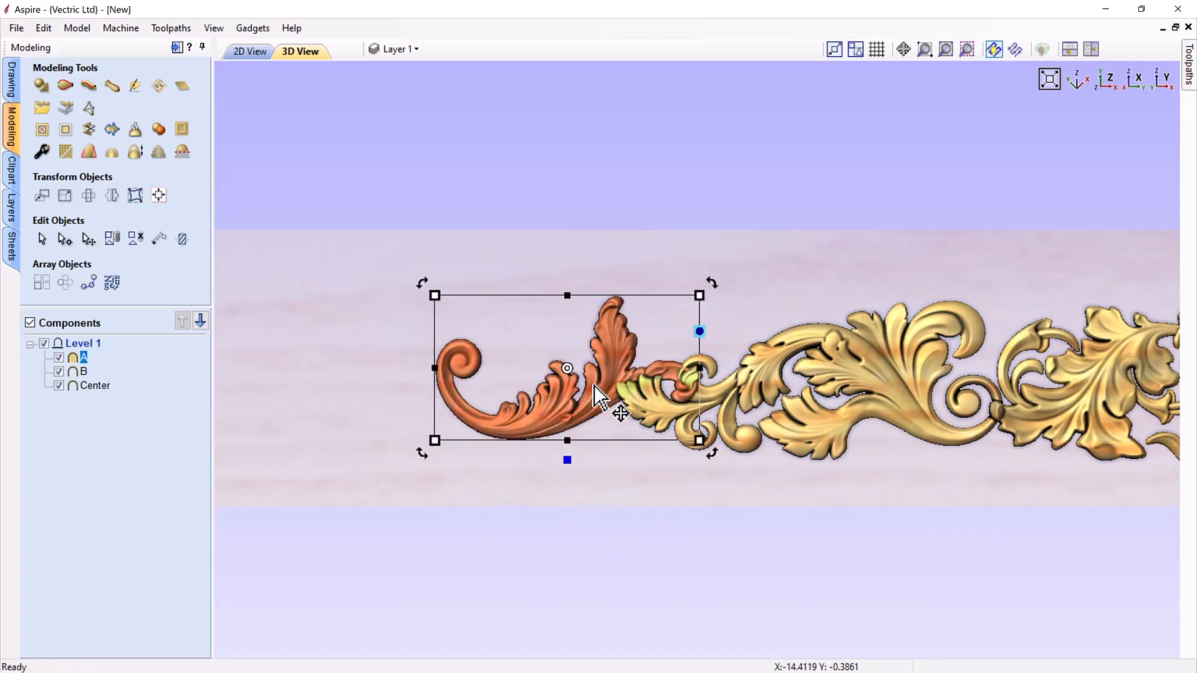
pyautogui.press('9')
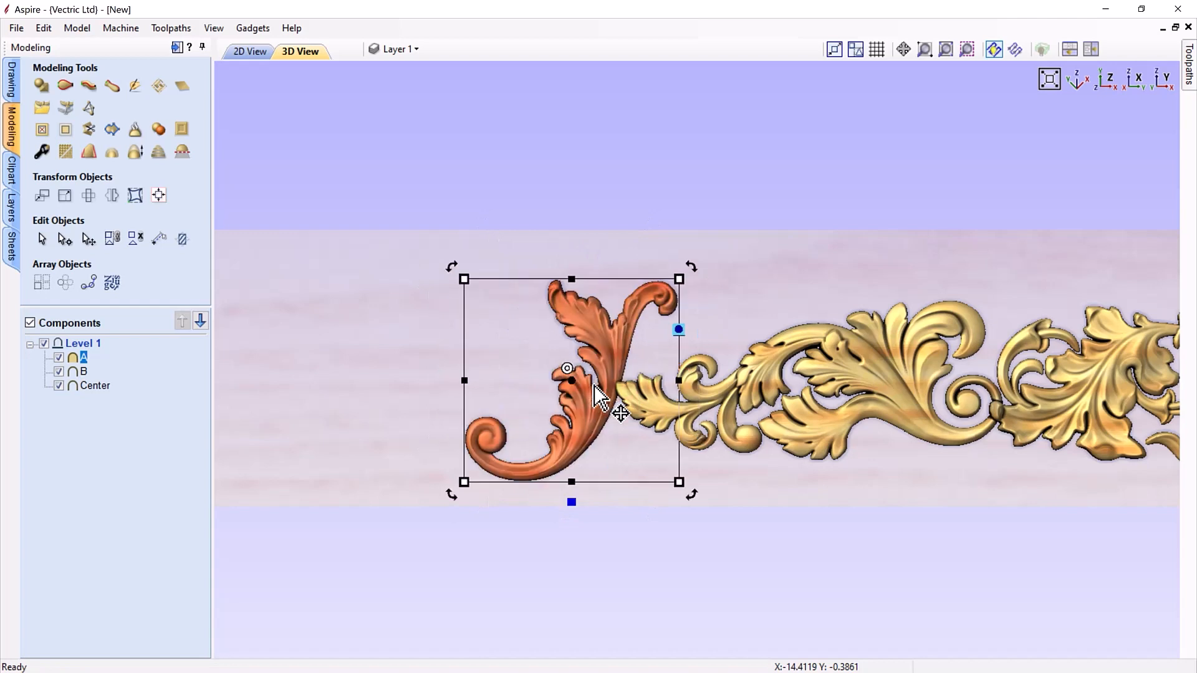
pyautogui.press('9')
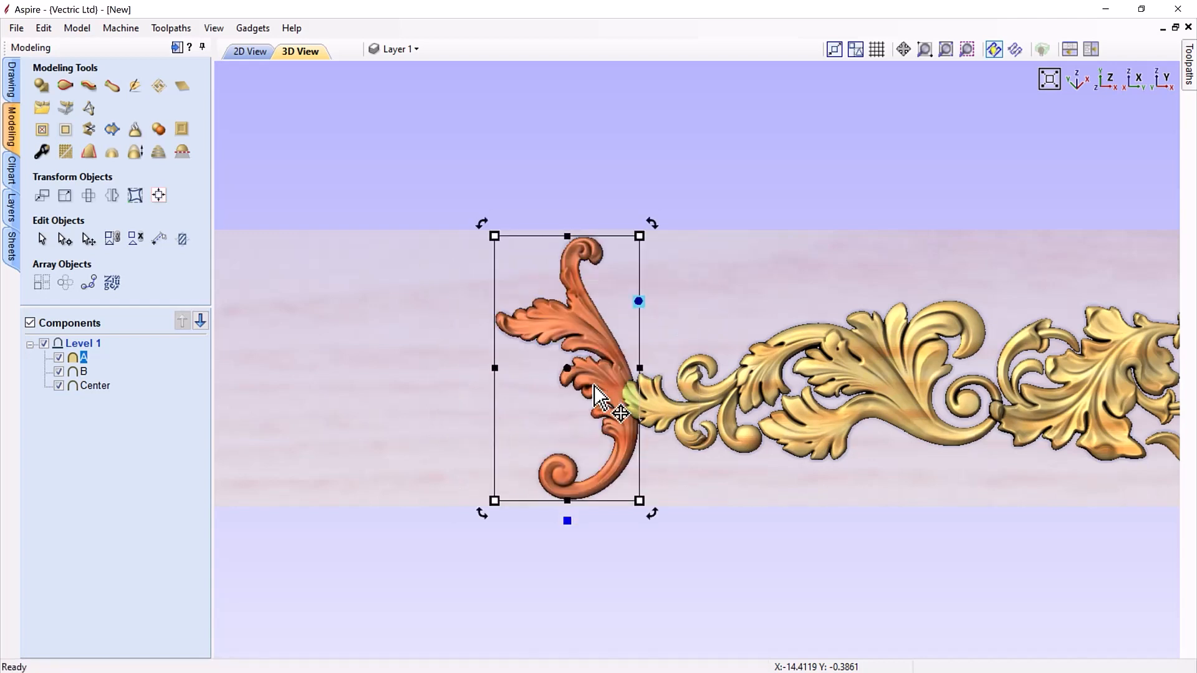
# Rotate component A 90° counterclockwise and move it slightly down and left so its large curl overlaps component B's leaf tip
pyautogui.press('9')
pyautogui.press('9')
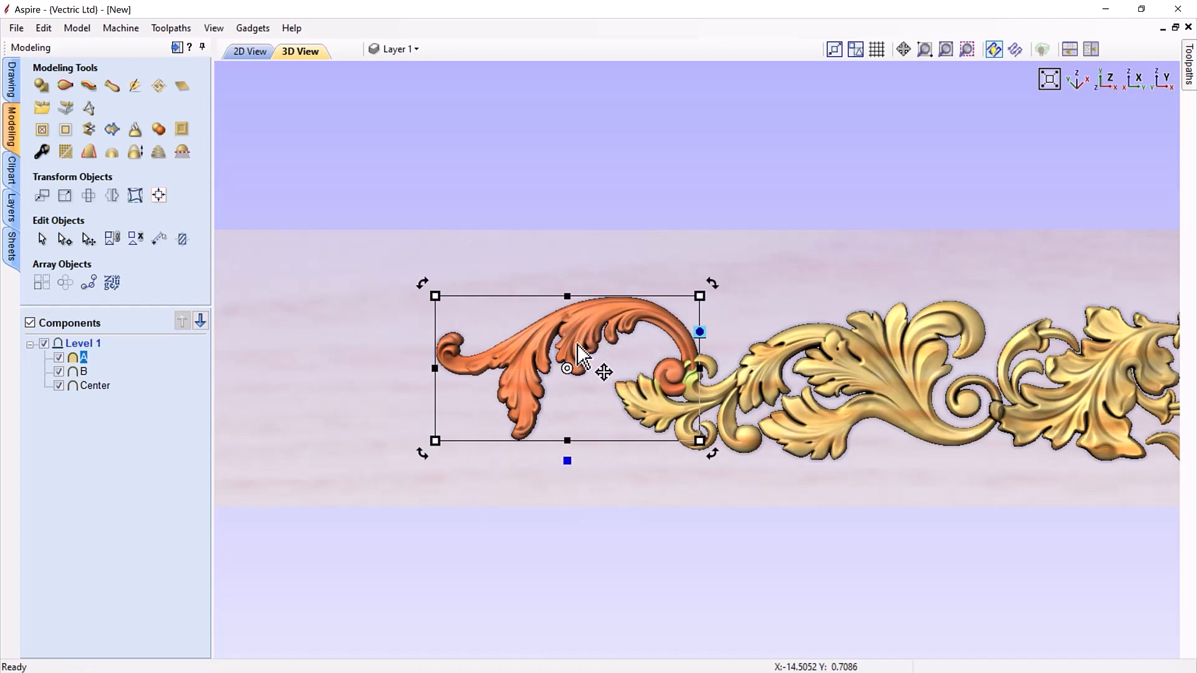
pyautogui.moveTo(578, 342); pyautogui.dragTo(551, 391)
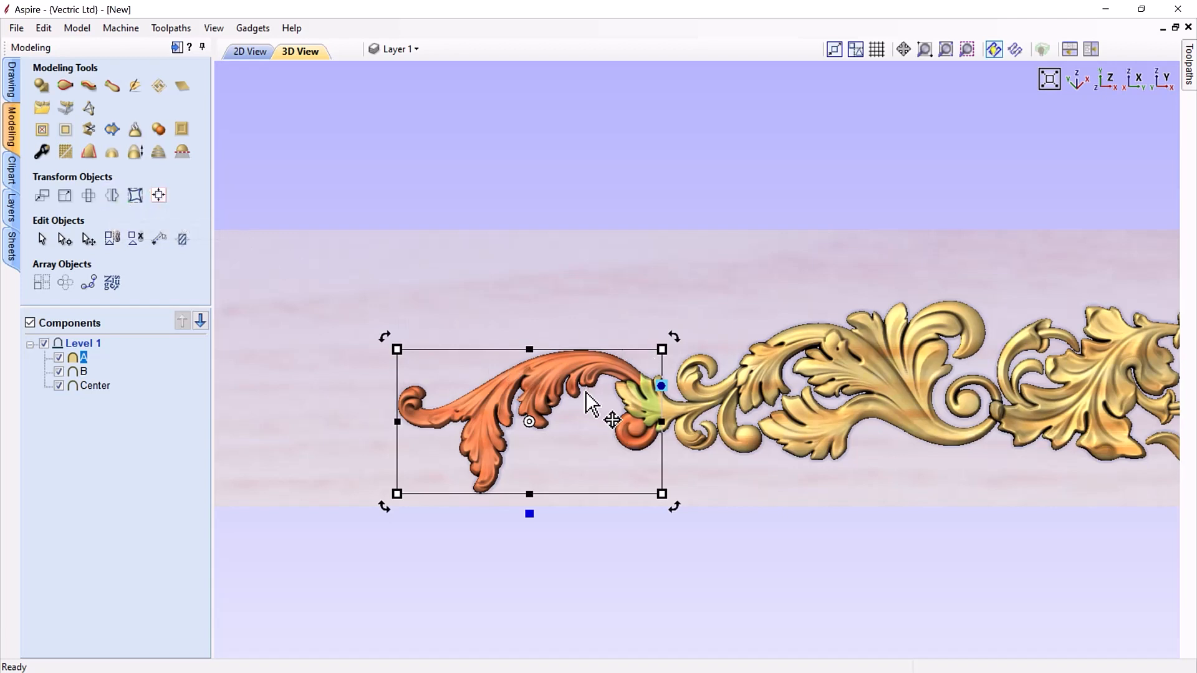
# Mirror component A vertically and shift it slightly up and right so its large curl sits over component B's leaf tip
pyautogui.press('h')
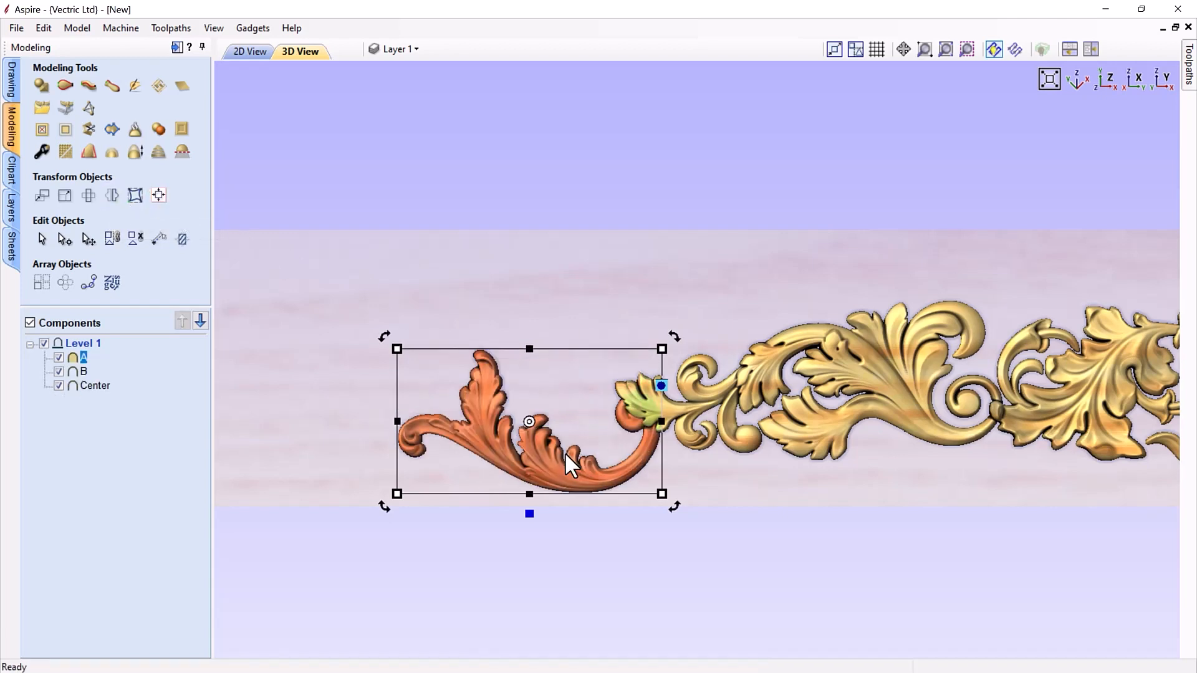
pyautogui.moveTo(555, 469); pyautogui.dragTo(567, 440)
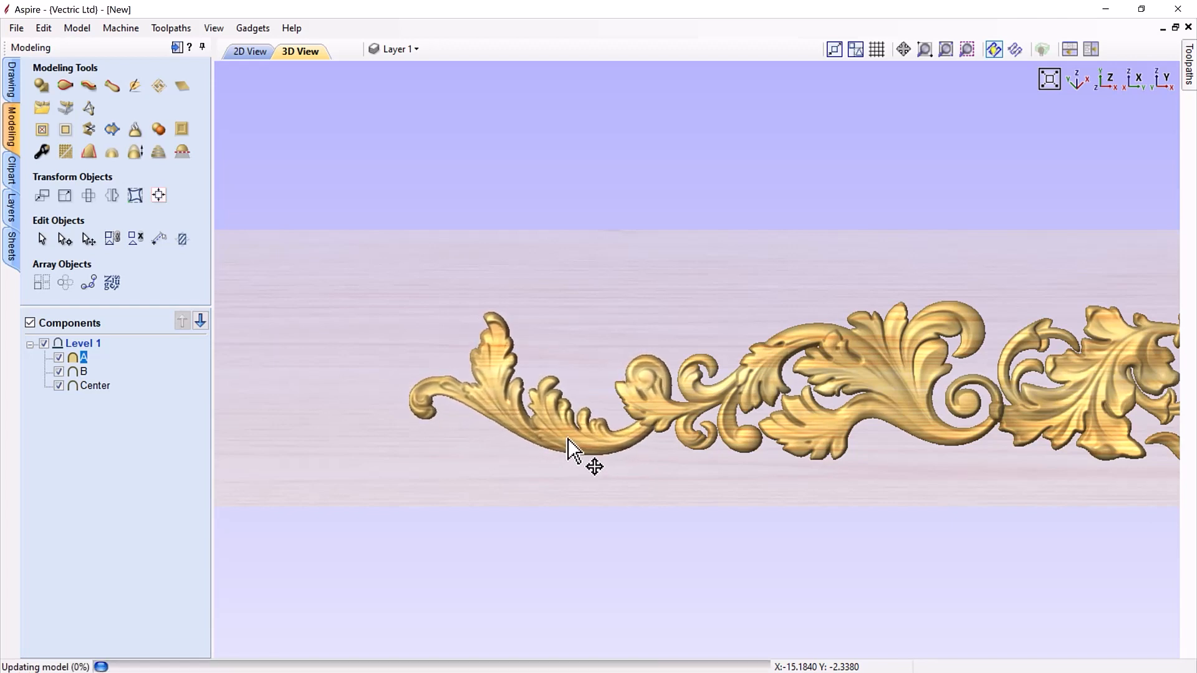
pyautogui.click(641, 357)
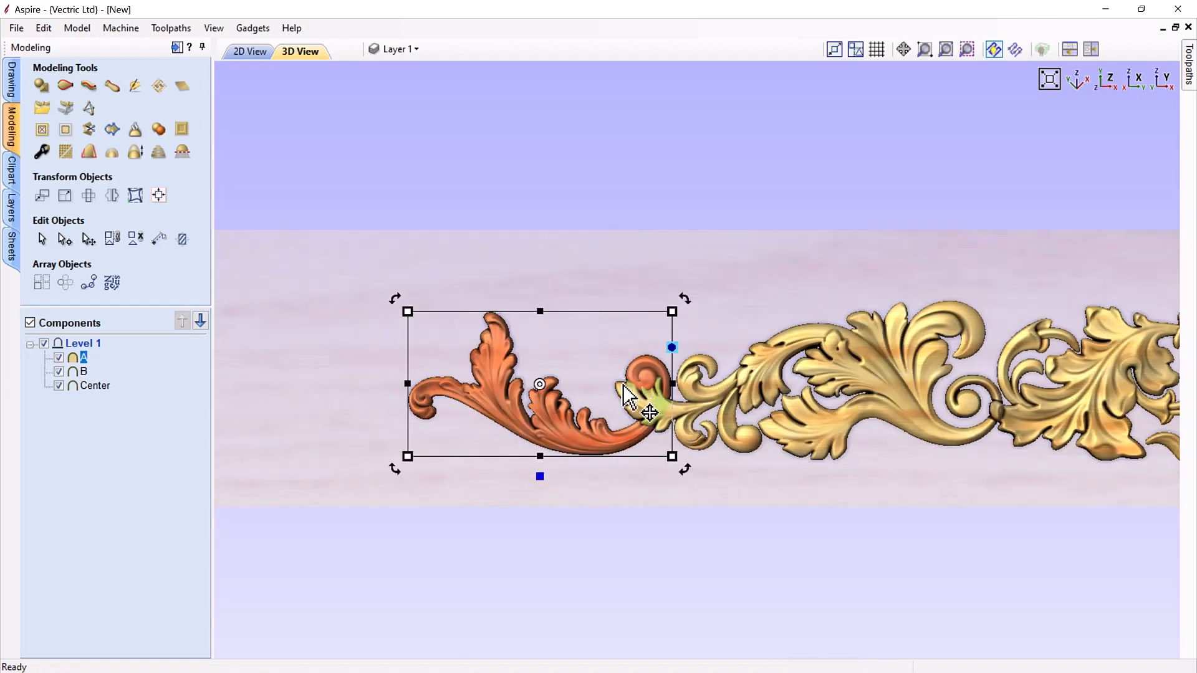
pyautogui.scroll(-3, 908, 472)
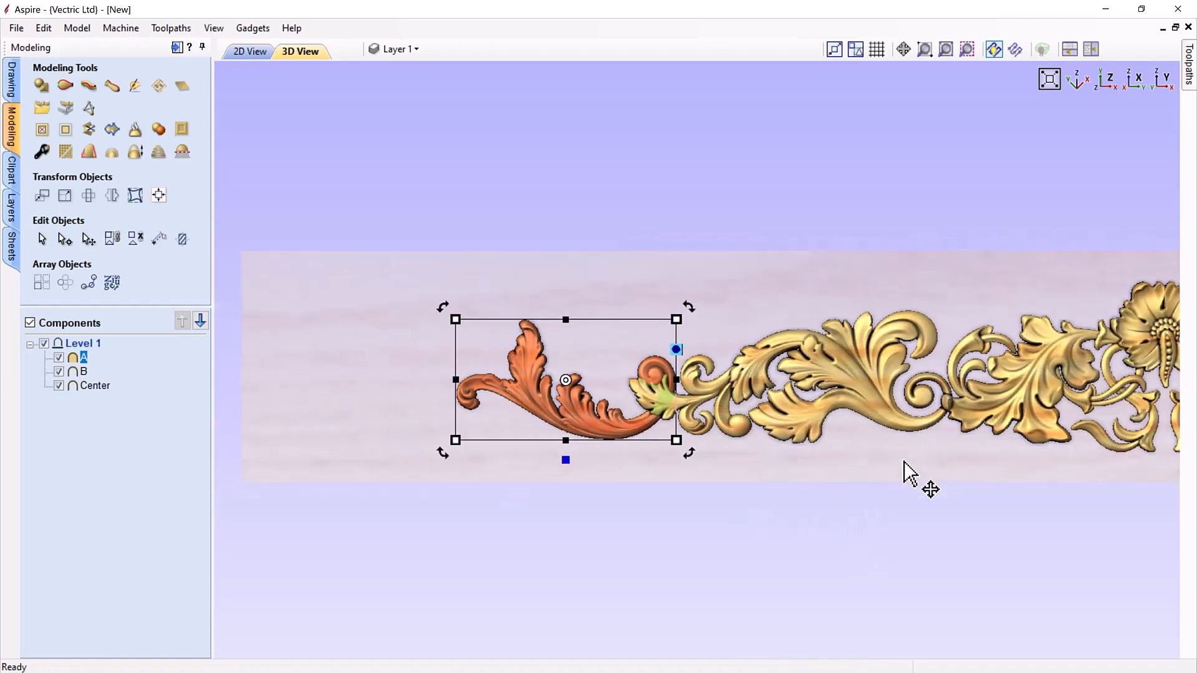
pyautogui.moveTo(905, 513); pyautogui.dragTo(693, 514, button='middle')
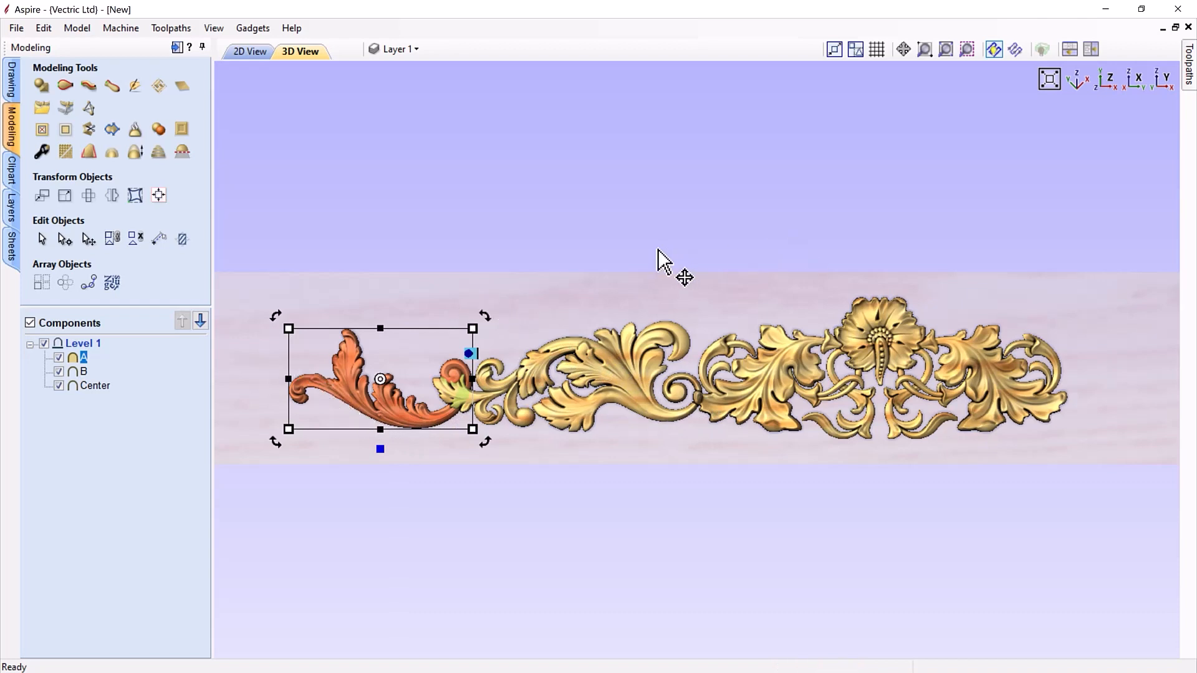
pyautogui.click(642, 290)
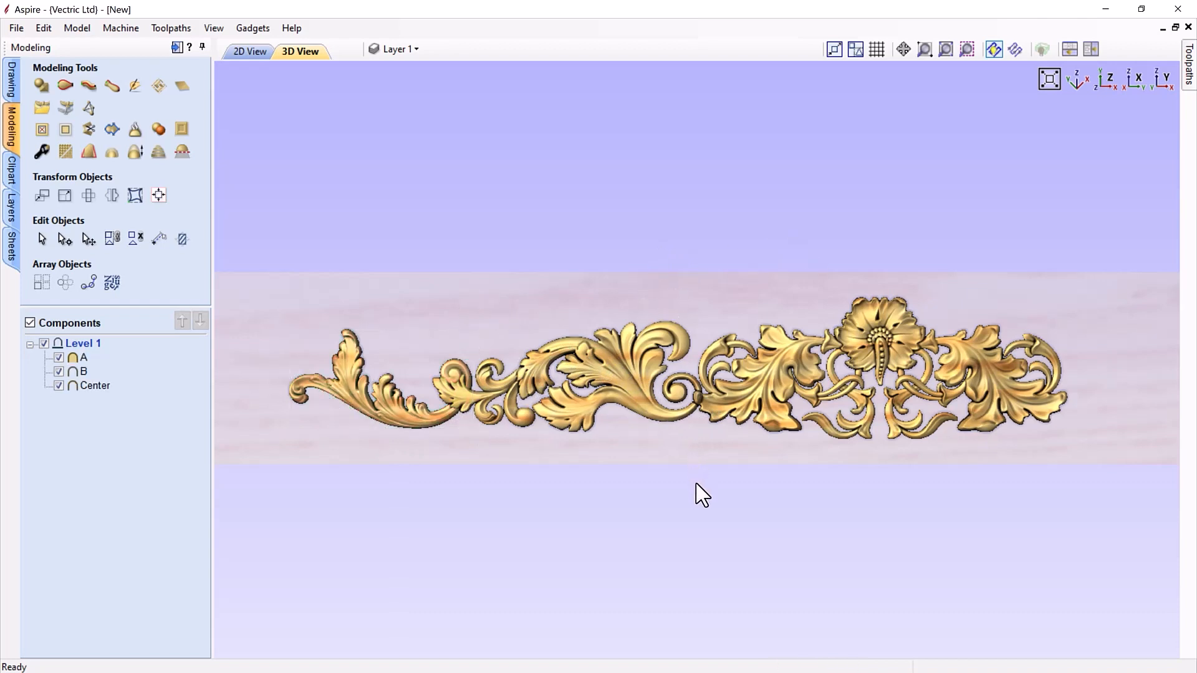
# Set the combine mode of components A, B and Center to Merge and clear the selection
pyautogui.moveTo(698, 495); pyautogui.dragTo(694, 470)
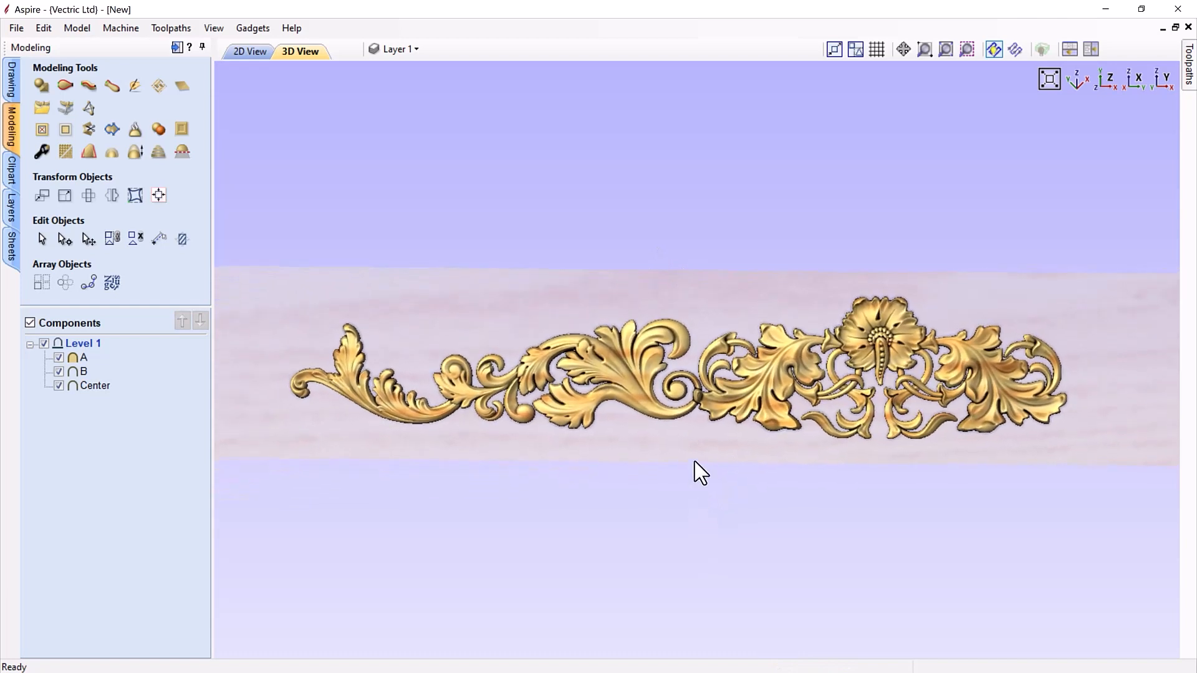
pyautogui.moveTo(721, 310)
pyautogui.mouseDown()
pyautogui.moveTo(758, 299)
pyautogui.moveTo(740, 312)
pyautogui.mouseUp()
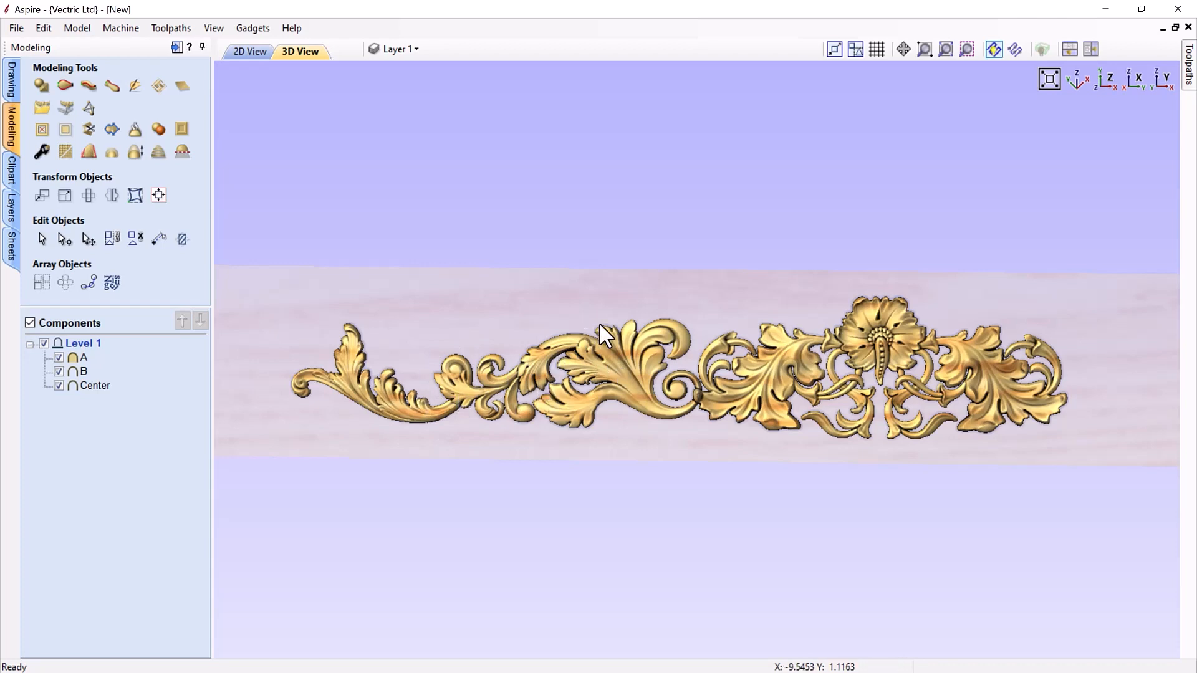
pyautogui.click(82, 357)
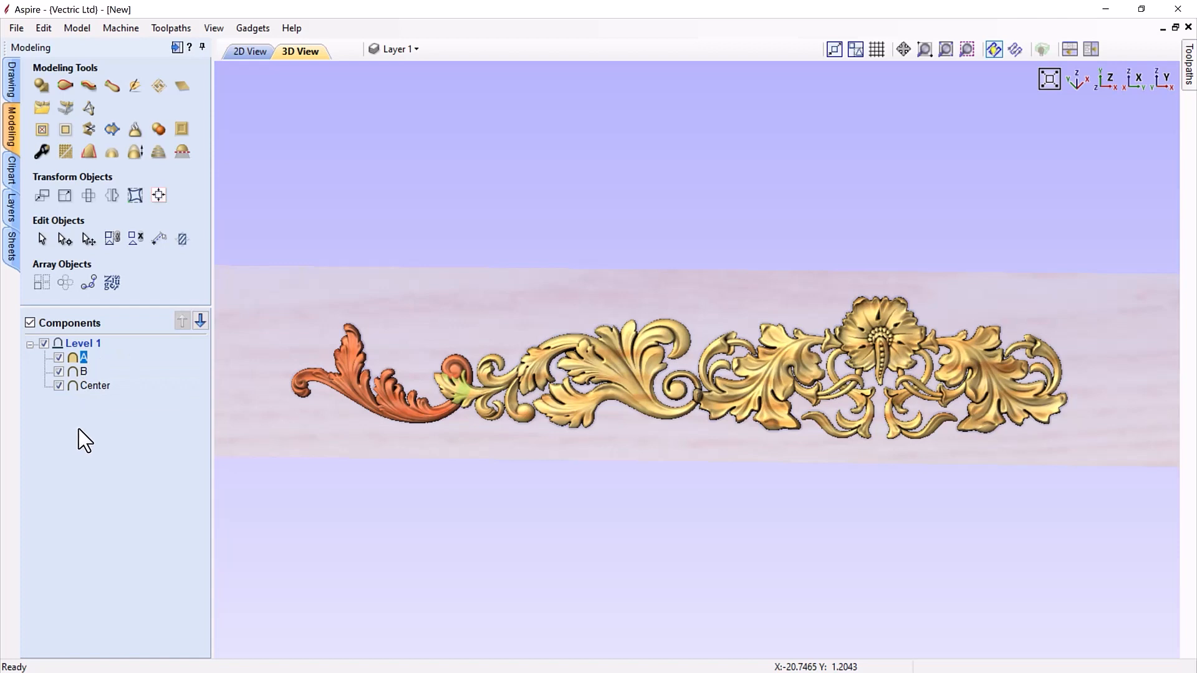
pyautogui.keyDown('shift'); pyautogui.click(80, 386); pyautogui.keyUp('shift')
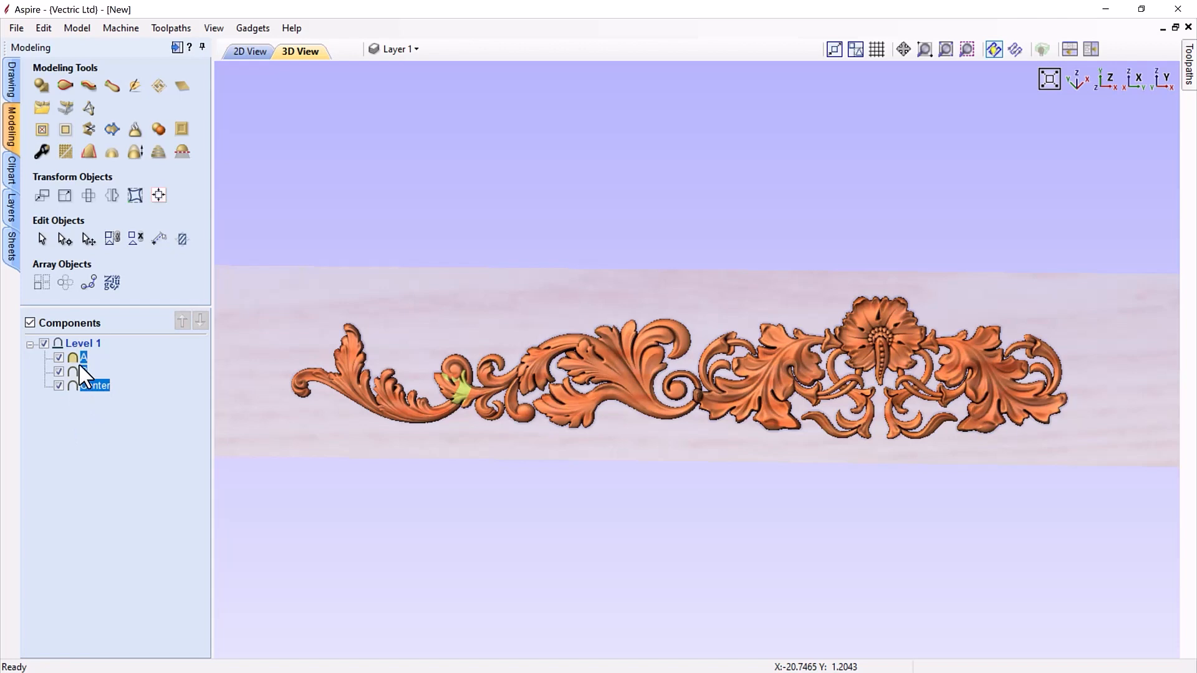
pyautogui.rightClick(81, 387)
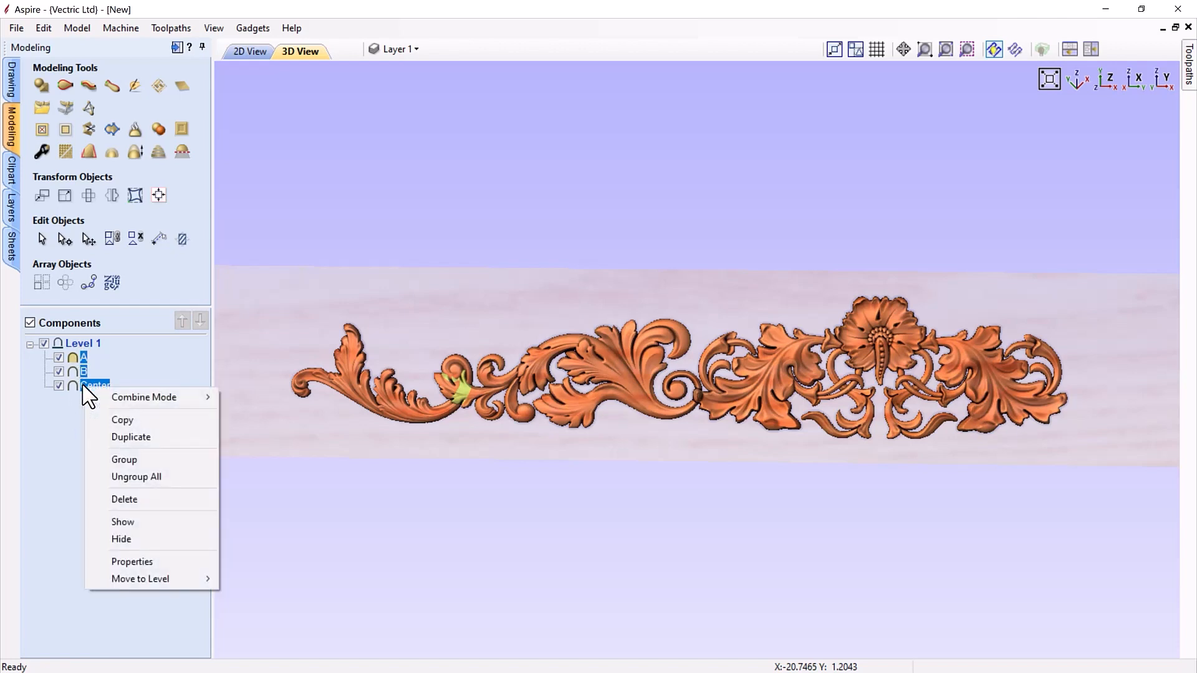
pyautogui.moveTo(118, 402)
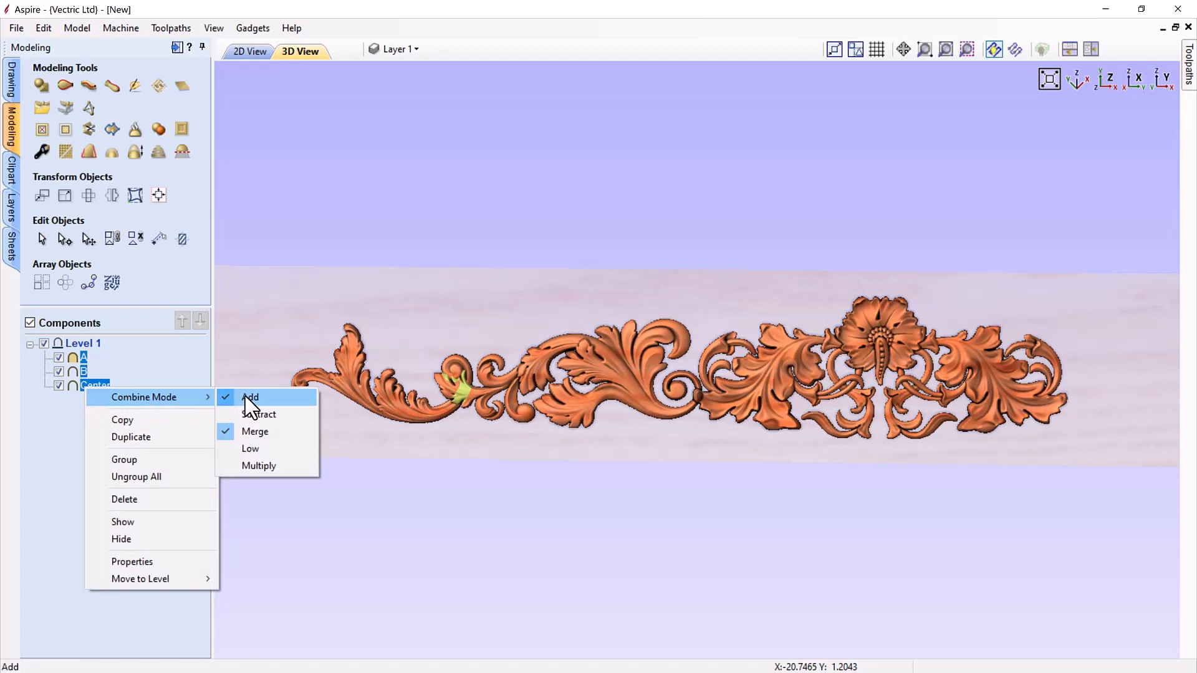
pyautogui.click(248, 433)
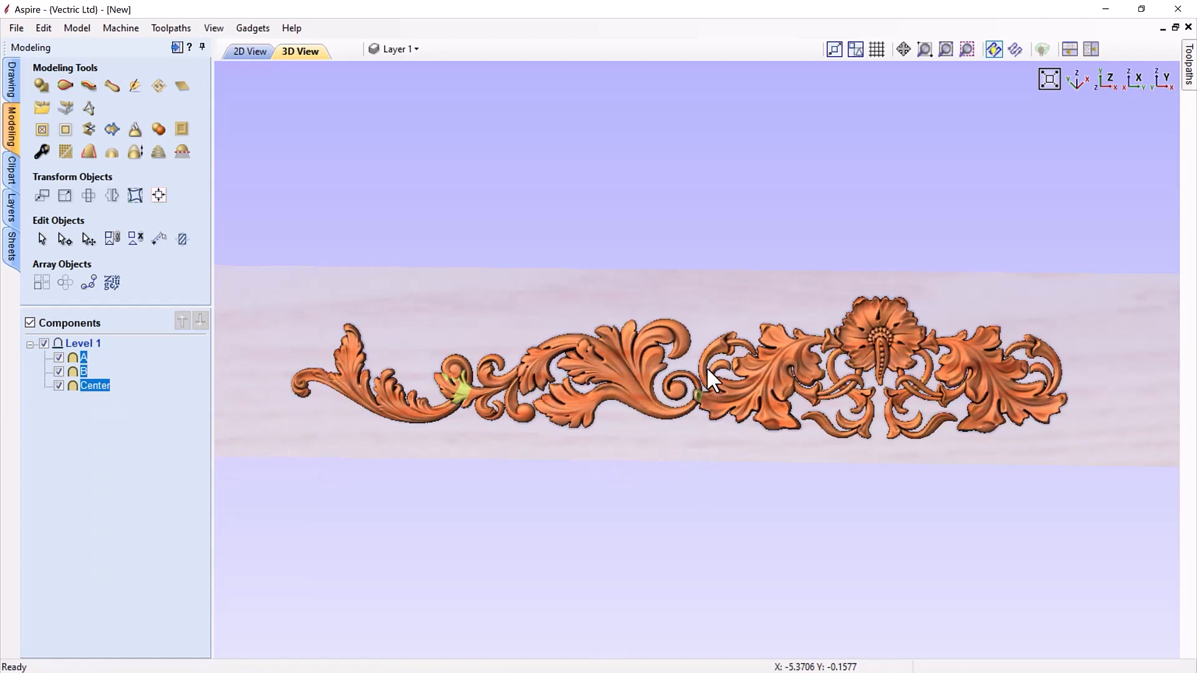
pyautogui.click(697, 428)
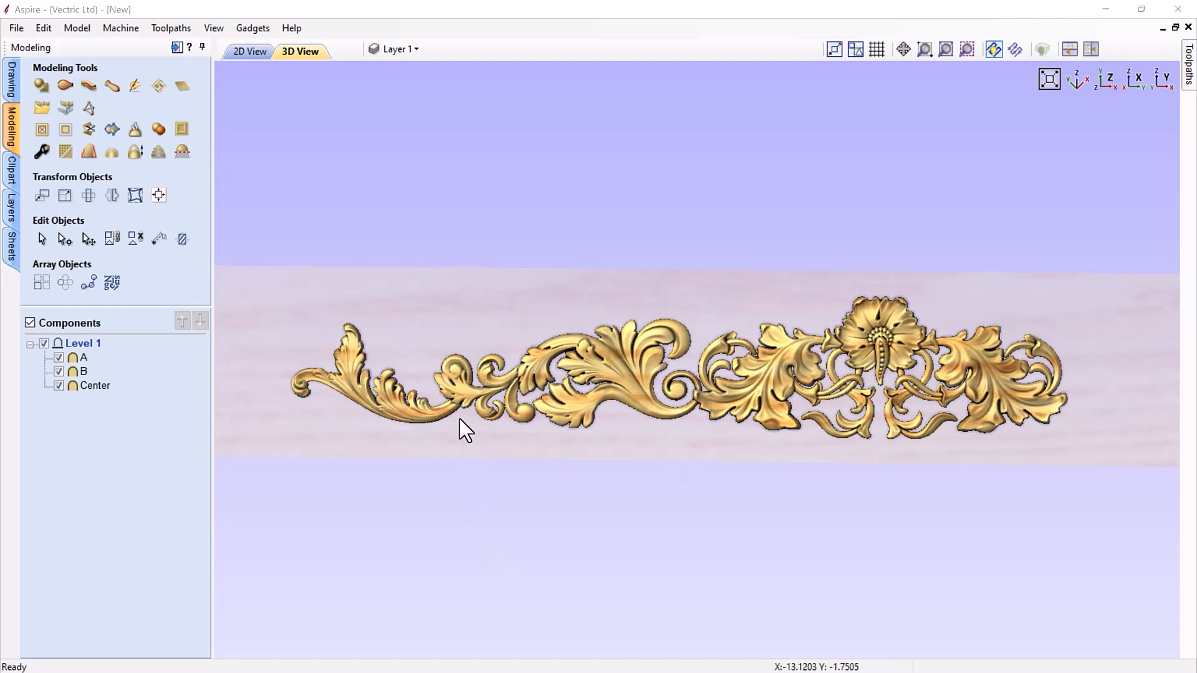
# Start sculpting component A with the Undo Brush as the active tool
pyautogui.scroll(3, 420, 406)
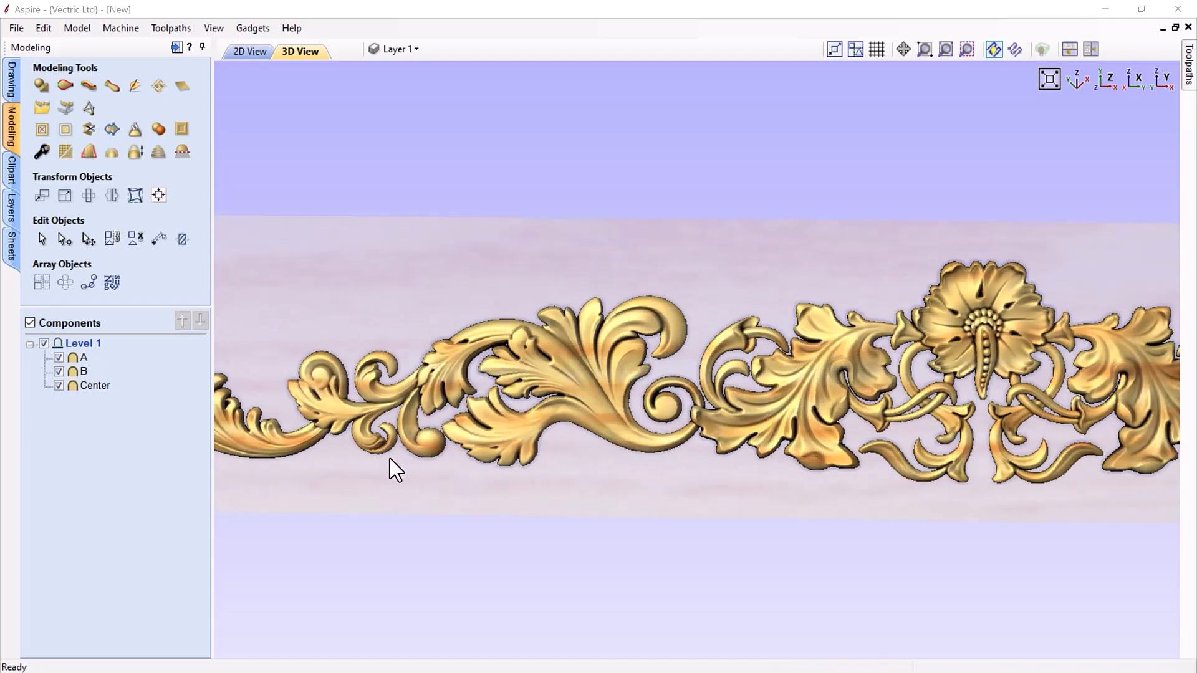
pyautogui.moveTo(363, 492); pyautogui.dragTo(729, 487, button='middle')
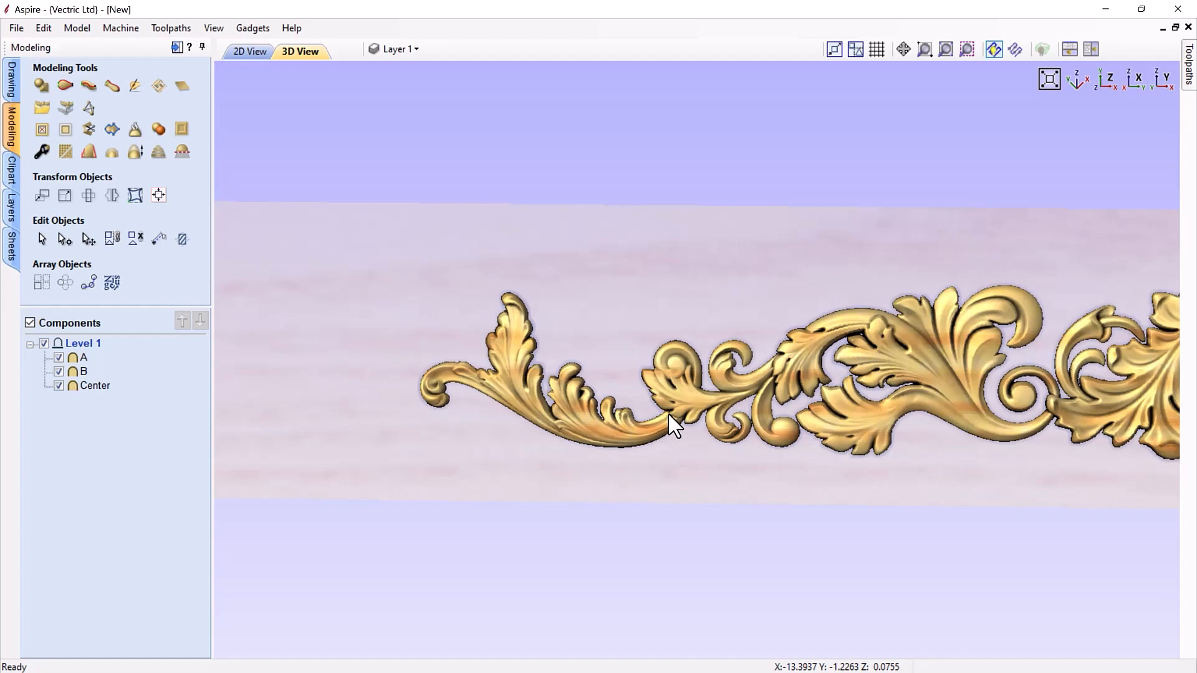
pyautogui.click(509, 385)
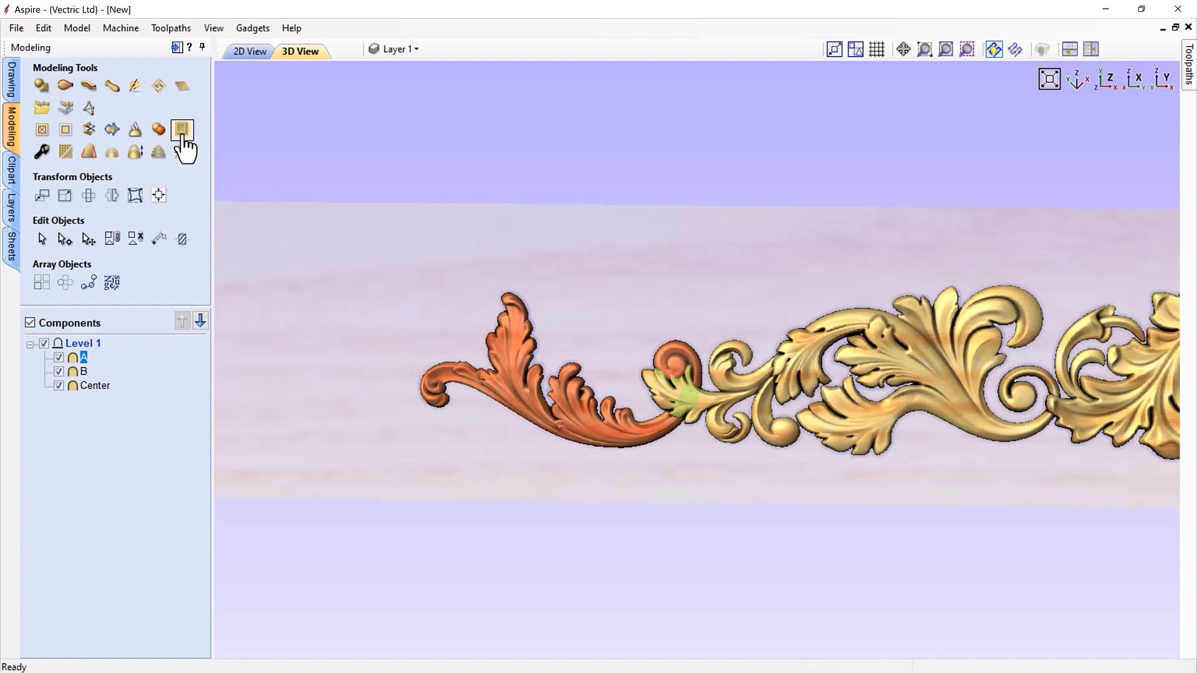
pyautogui.click(134, 88)
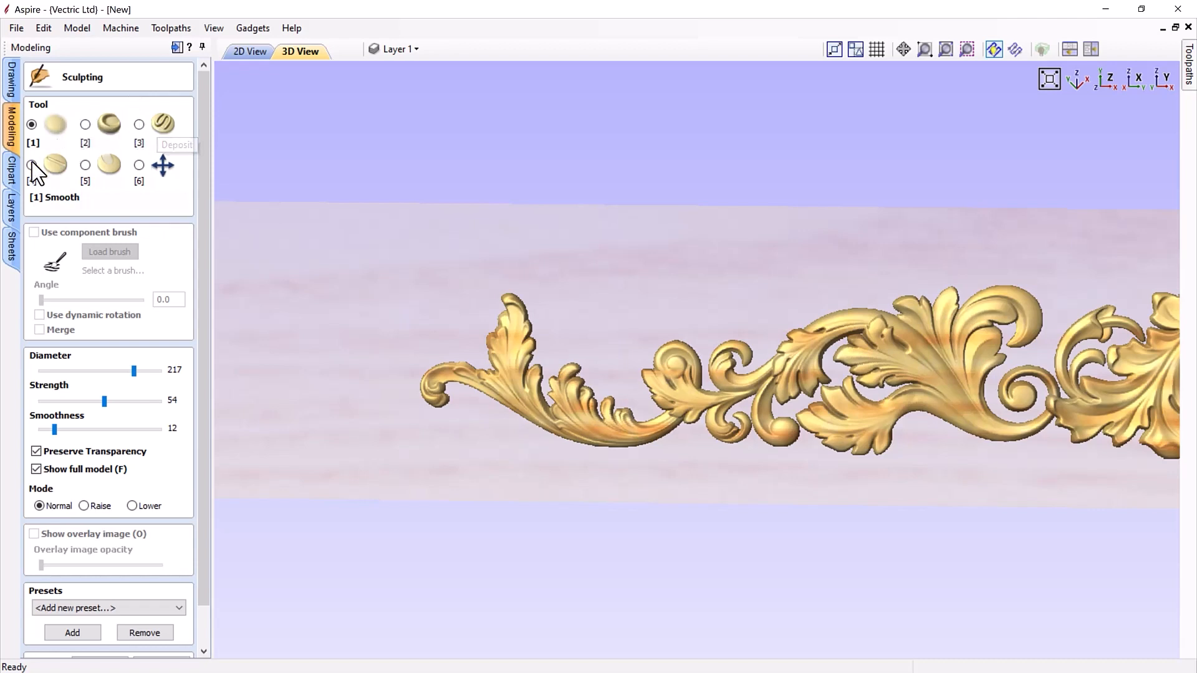
pyautogui.click(86, 165)
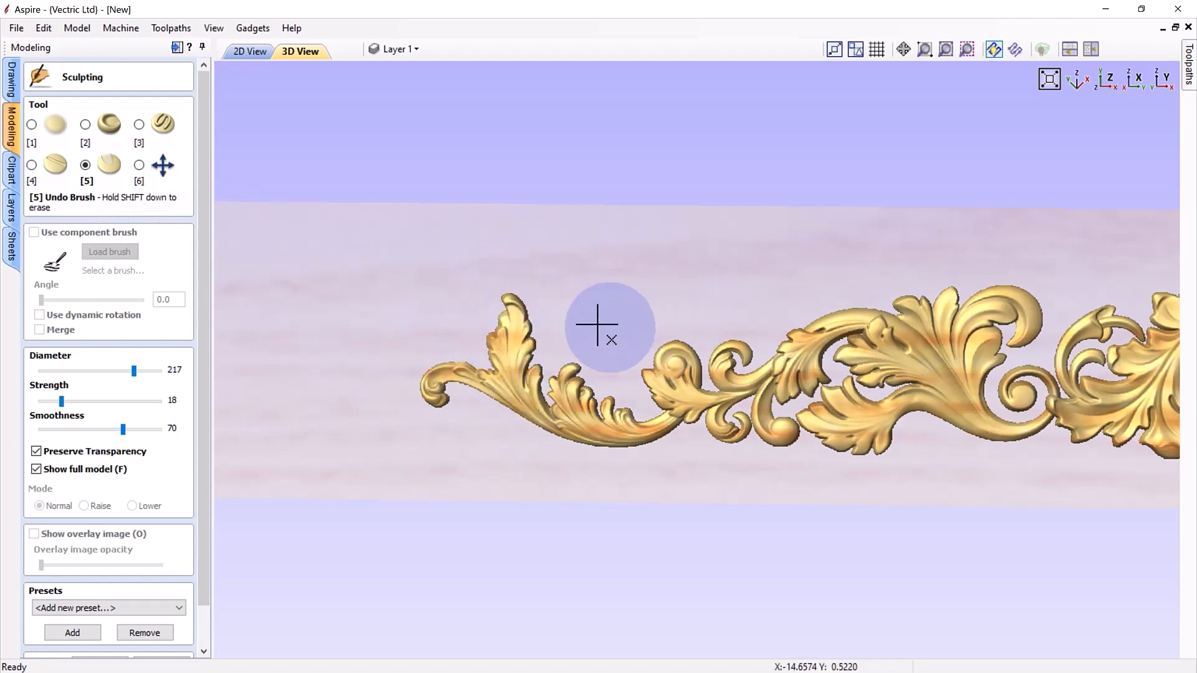
# Reduce the Undo Brush diameter to 71
pyautogui.press('q')
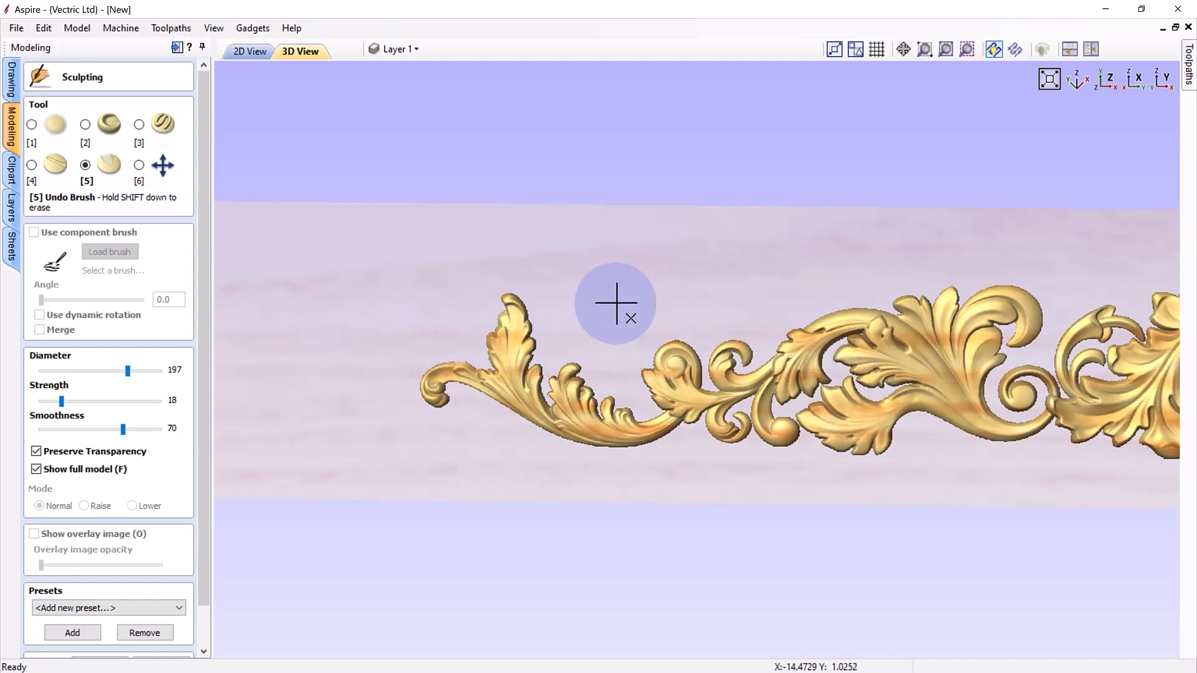
pyautogui.press('q')
pyautogui.press('q')
pyautogui.press('q')
pyautogui.press('q')
pyautogui.press('q')
pyautogui.press('q')
pyautogui.press('q')
pyautogui.press('q')
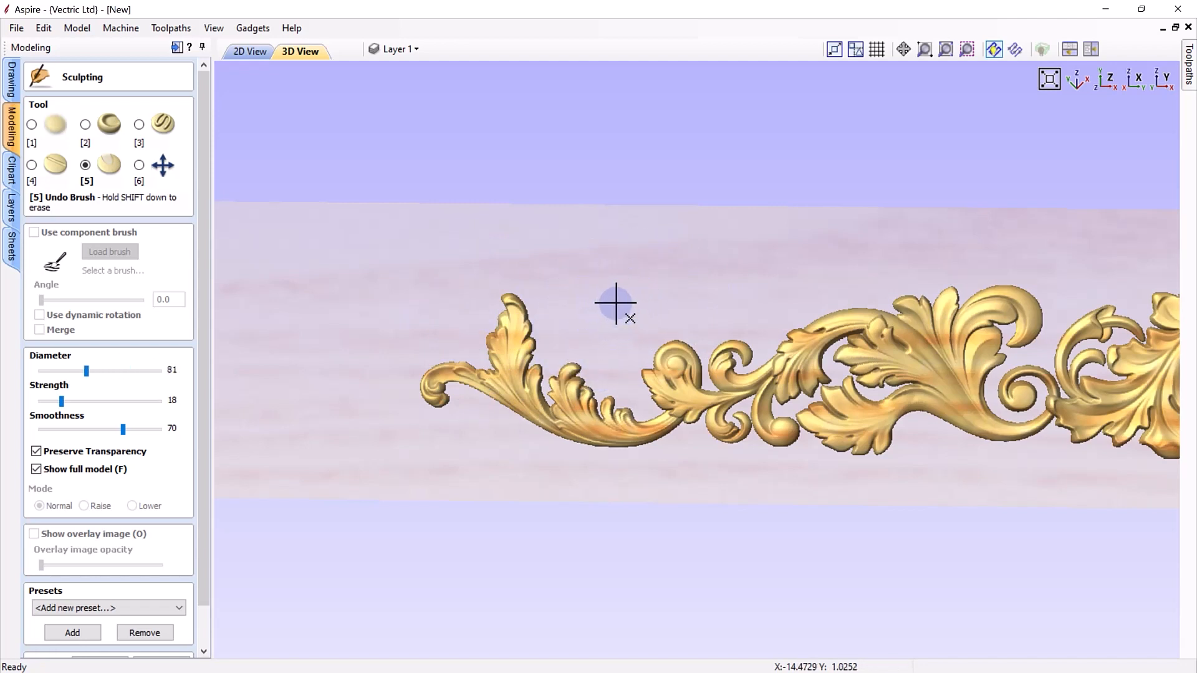
pyautogui.press('w')
pyautogui.press('w')
pyautogui.press('w')
pyautogui.press('w')
pyautogui.press('q')
pyautogui.press('q')
pyautogui.press('q')
pyautogui.press('q')
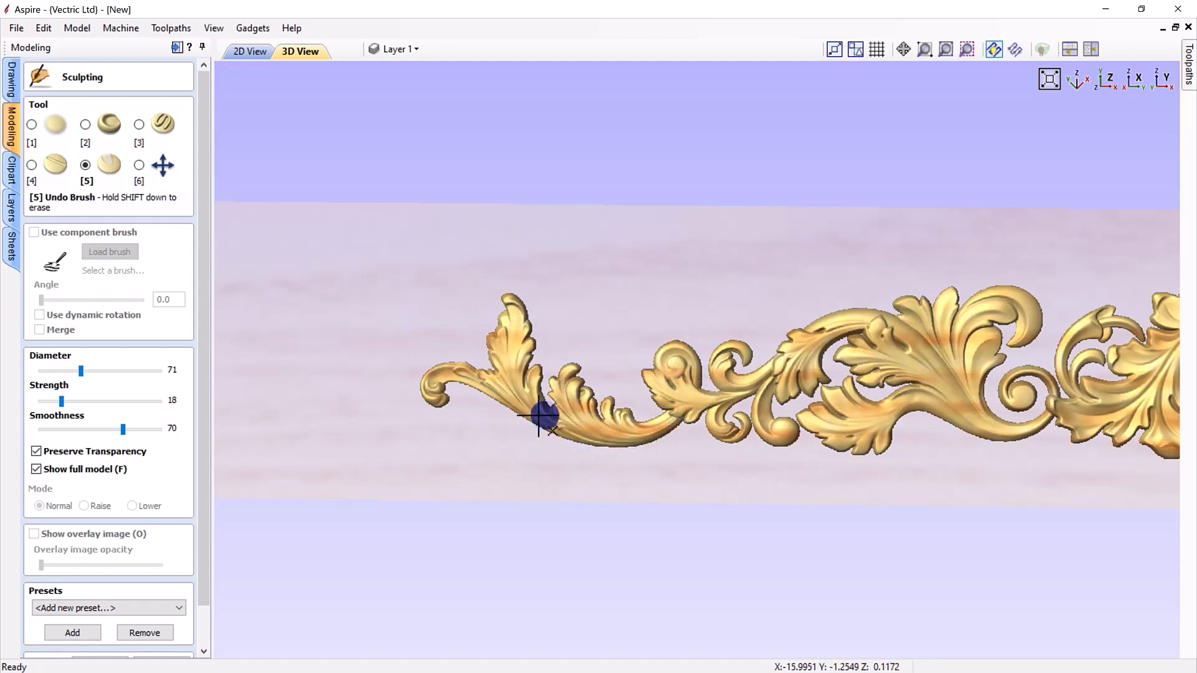
# Erase component A's large curl where it overlaps component B's leaf tip, and hide the full model so only component A shows
pyautogui.moveTo(437, 381)
pyautogui.mouseDown()
pyautogui.moveTo(441, 361)
pyautogui.moveTo(500, 326)
pyautogui.moveTo(519, 402)
pyautogui.mouseUp()
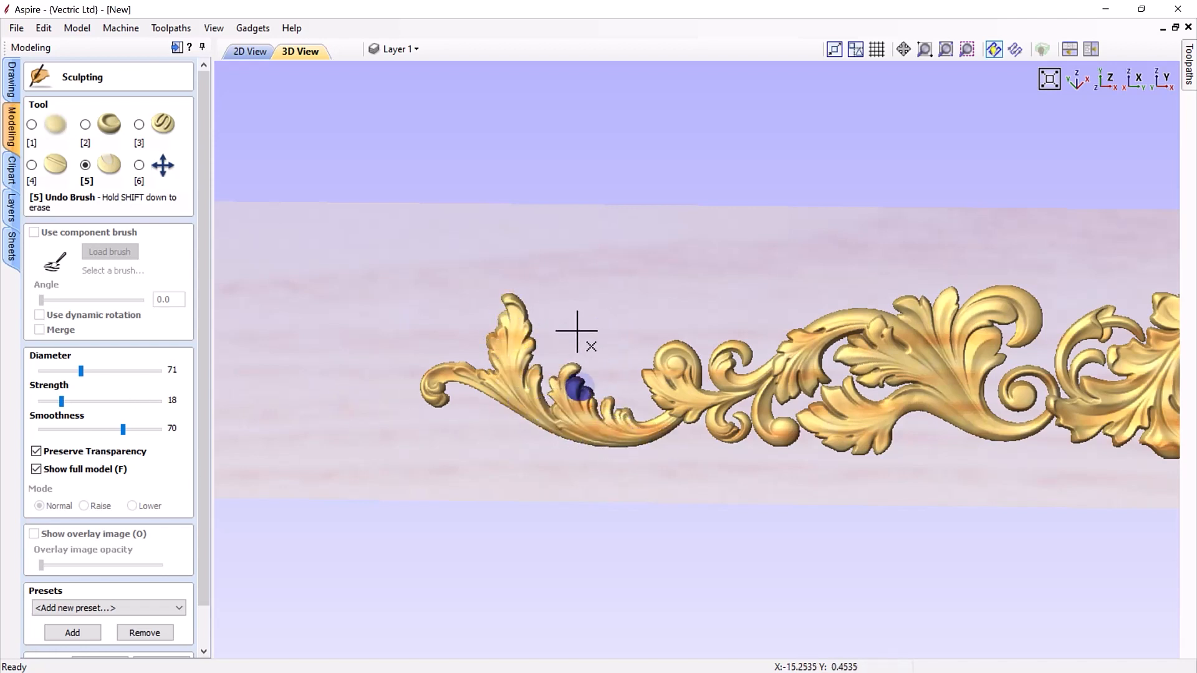
pyautogui.click(36, 469)
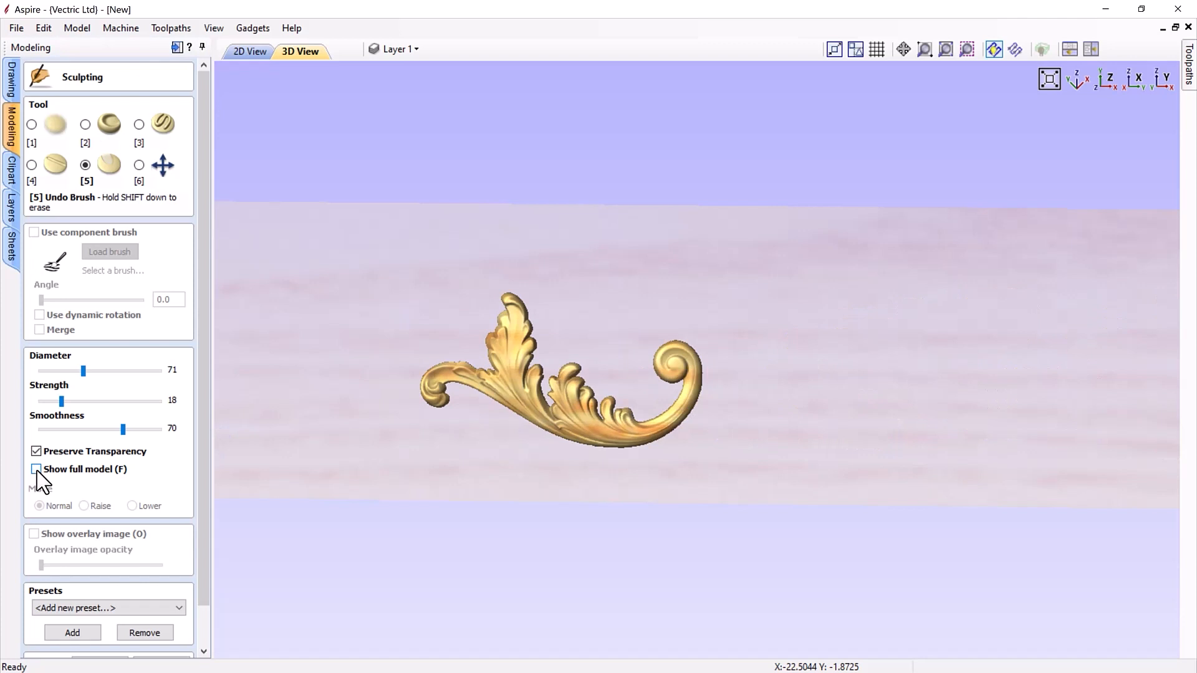
pyautogui.click(36, 469)
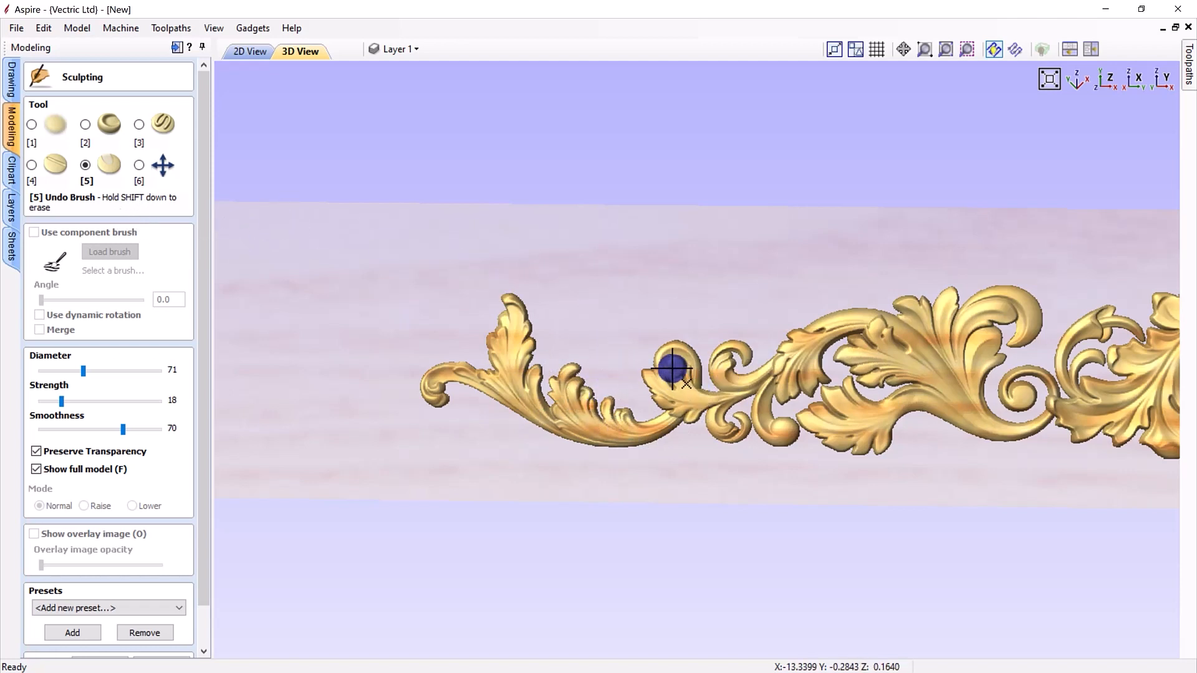
pyautogui.moveTo(672, 370)
pyautogui.mouseDown()
pyautogui.moveTo(668, 347)
pyautogui.moveTo(691, 375)
pyautogui.moveTo(674, 389)
pyautogui.mouseUp()
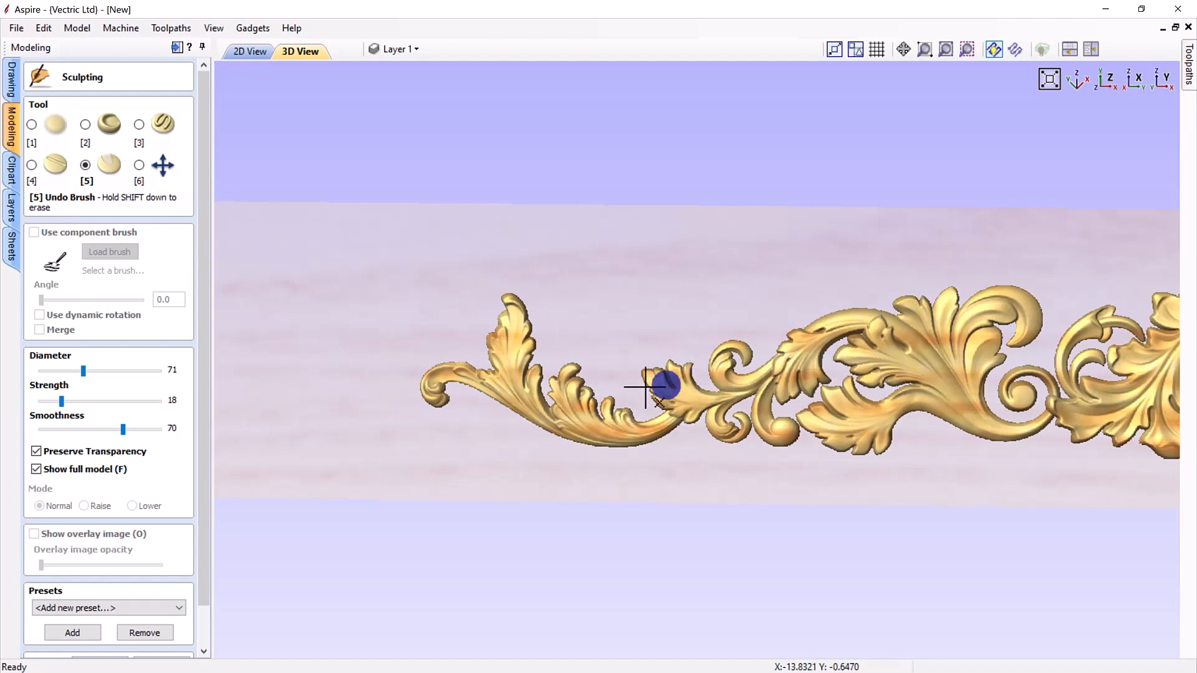
pyautogui.click(36, 469)
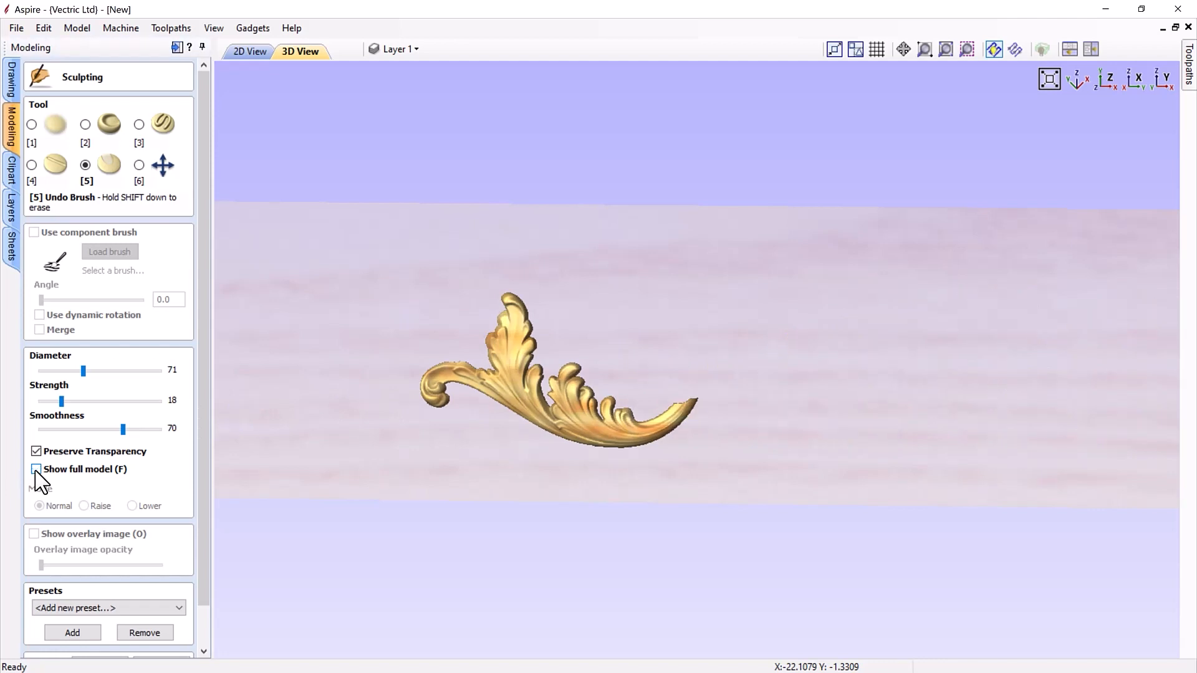
# Show the full model again and keep the sculpting changes made to component A
pyautogui.click(36, 469)
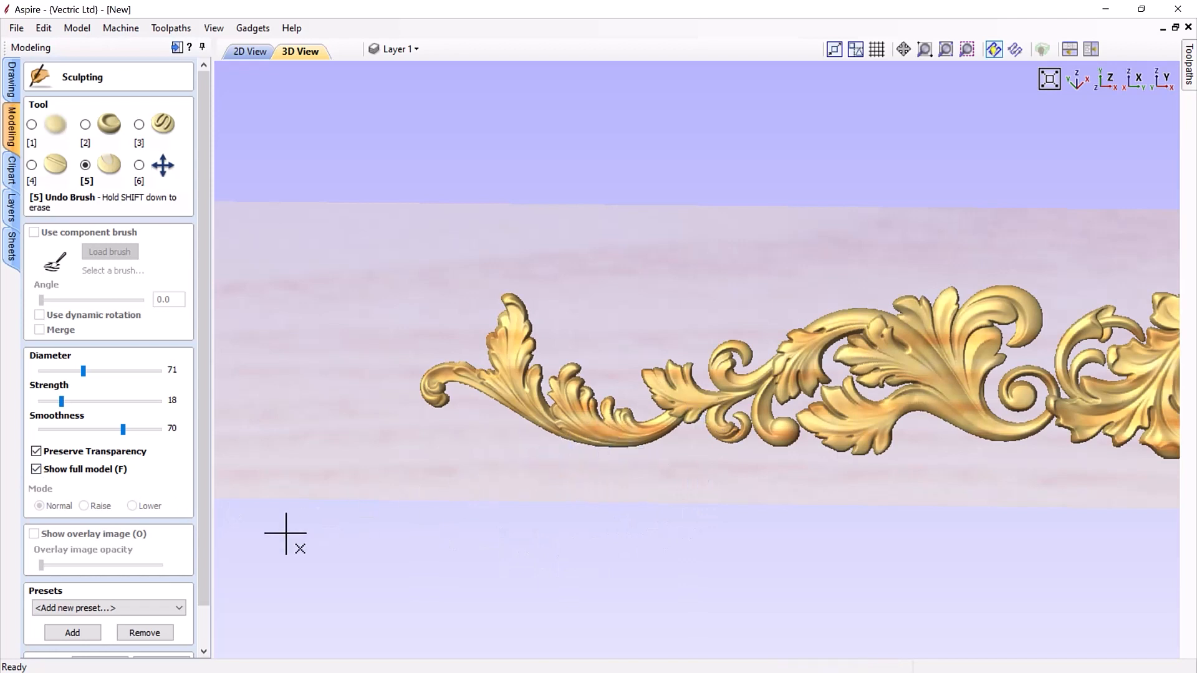
pyautogui.moveTo(203, 548); pyautogui.dragTo(208, 611)
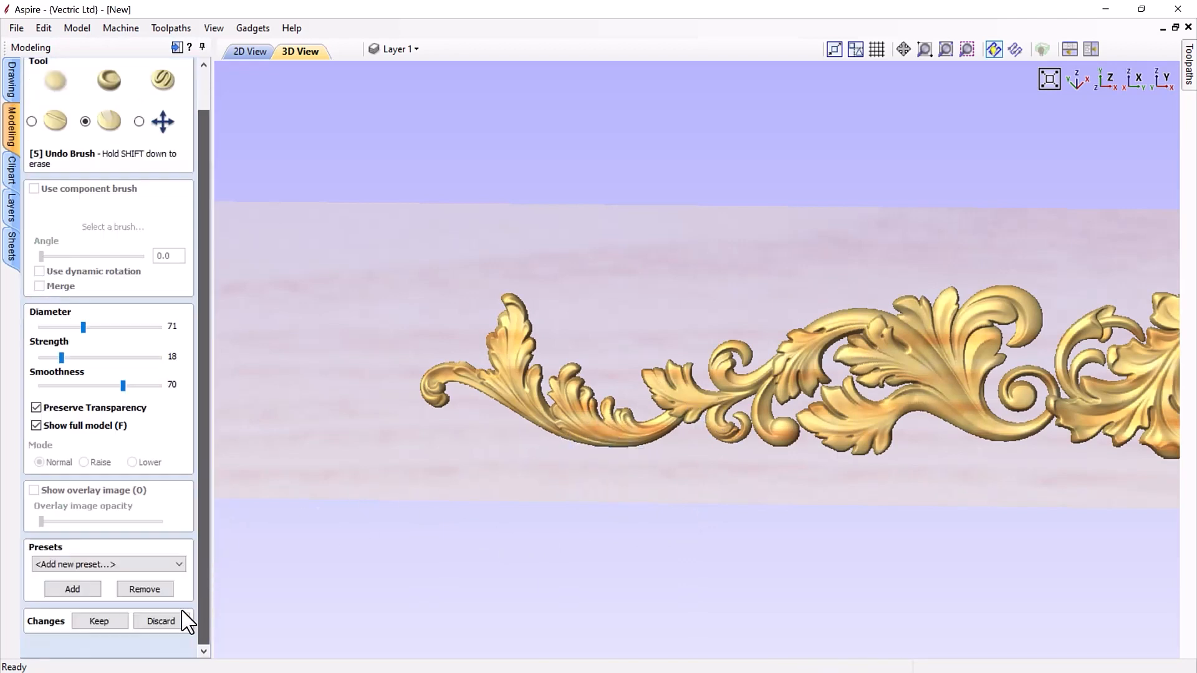
pyautogui.click(97, 621)
pyautogui.click(51, 648)
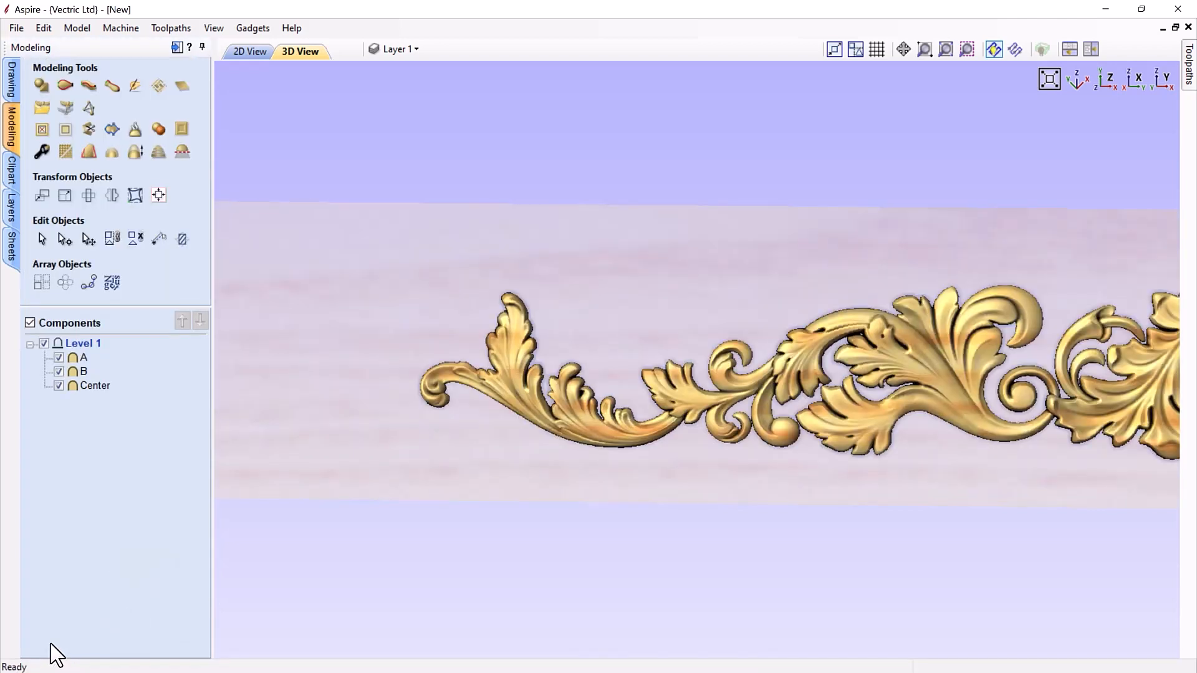
# Freehand-draw a closed vector about 2.46 x 1.89 inches around the lower-right scroll of the Center component
pyautogui.scroll(-5, 662, 406)
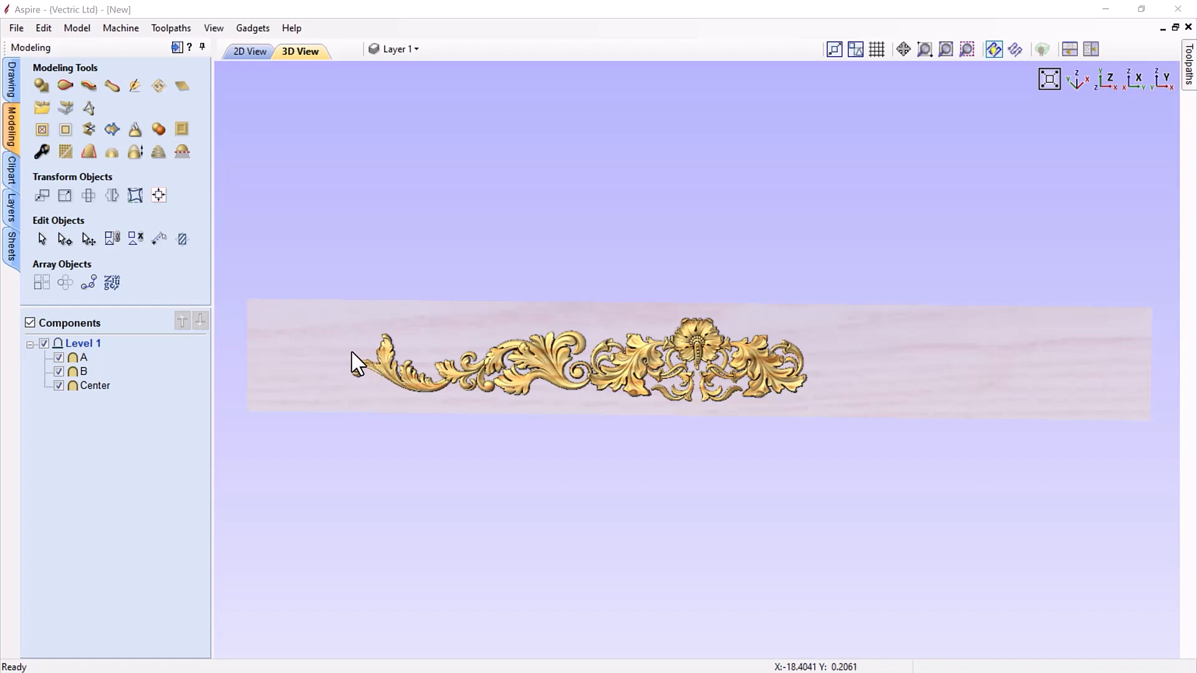
pyautogui.scroll(-2, 740, 391)
pyautogui.scroll(5, 738, 390)
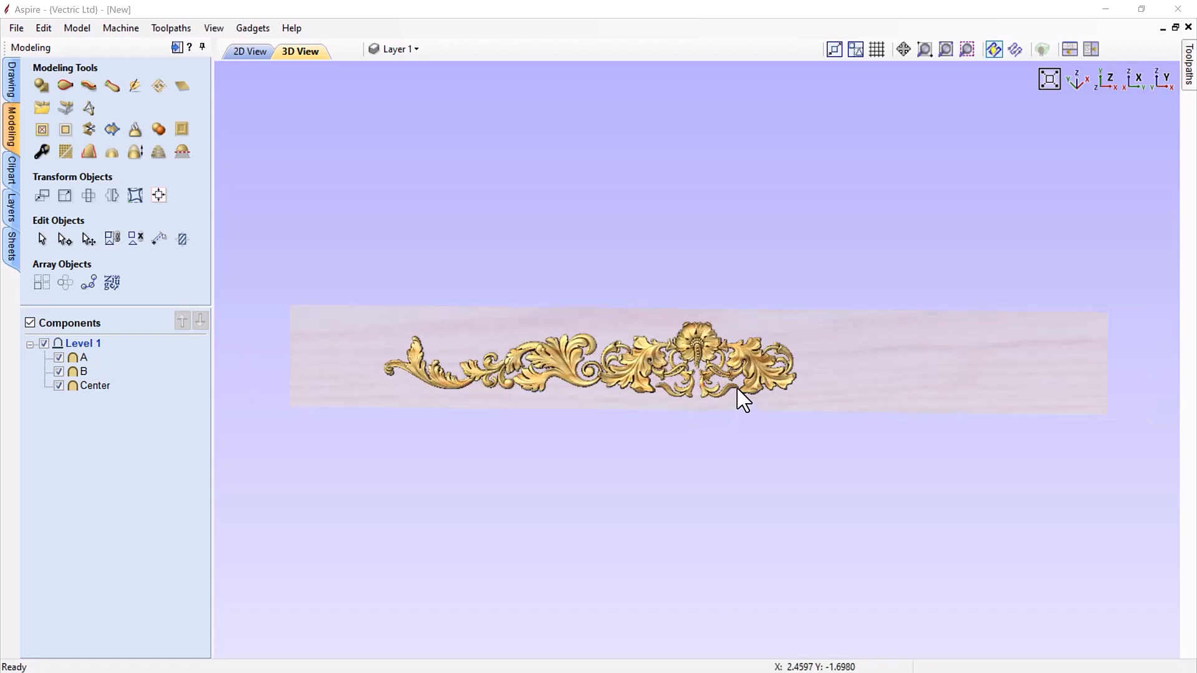
pyautogui.scroll(2, 730, 386)
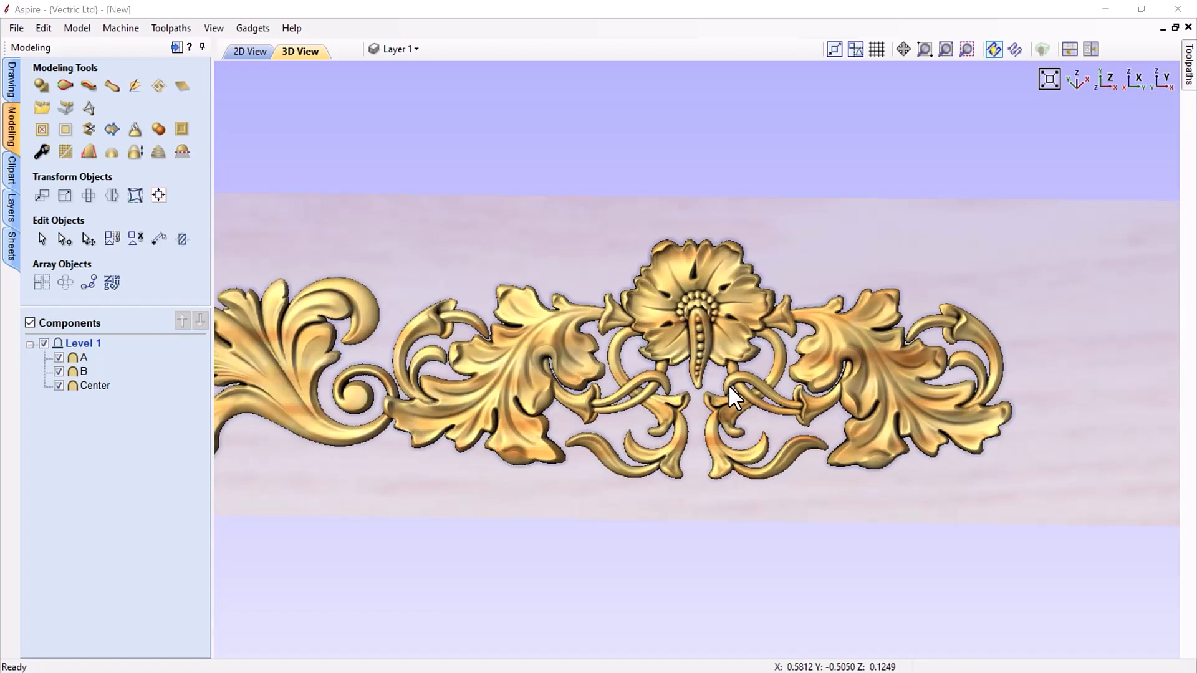
pyautogui.scroll(1, 792, 446)
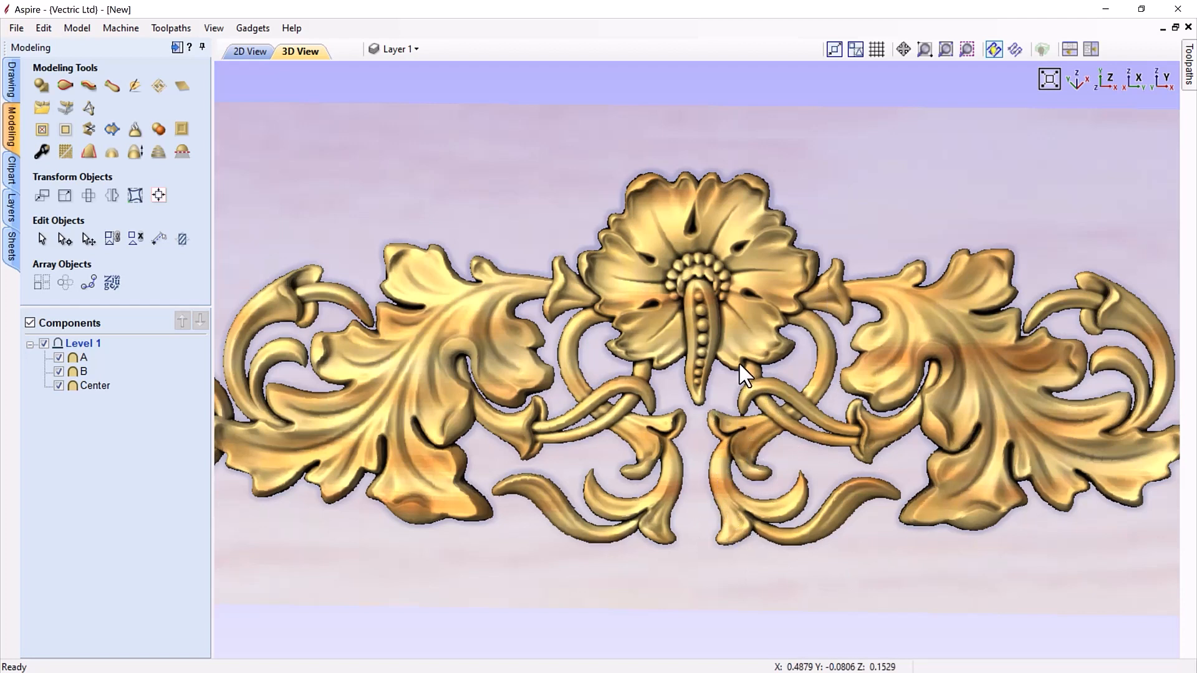
pyautogui.click(253, 52)
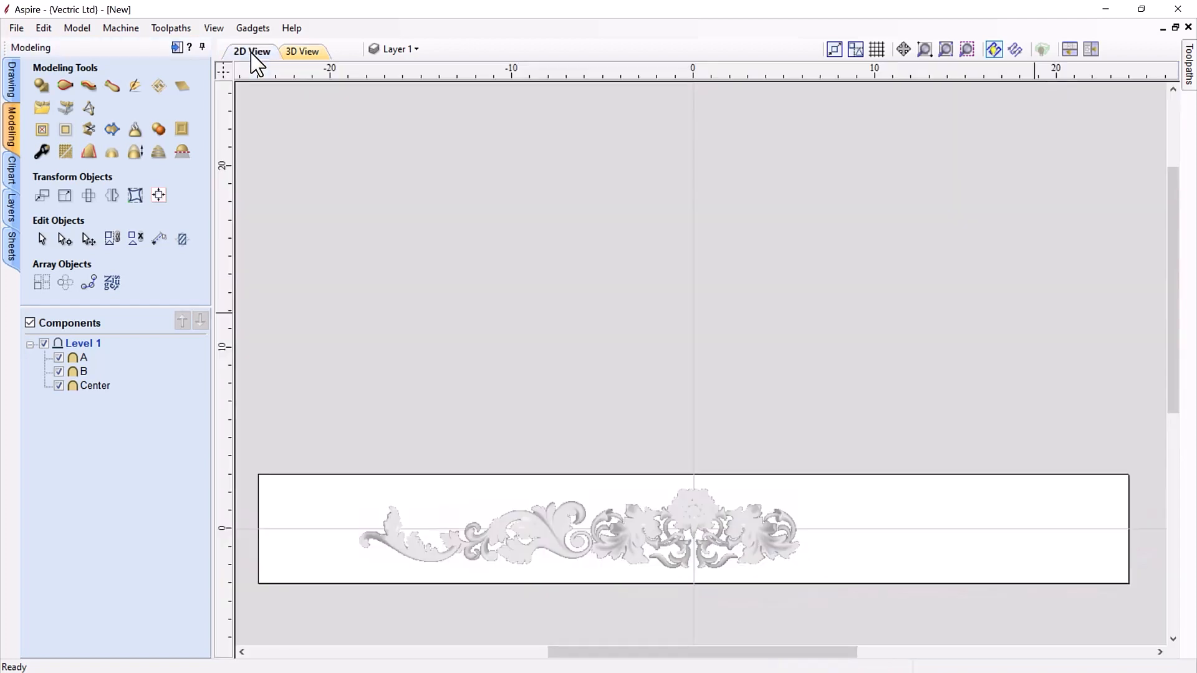
pyautogui.scroll(5, 694, 573)
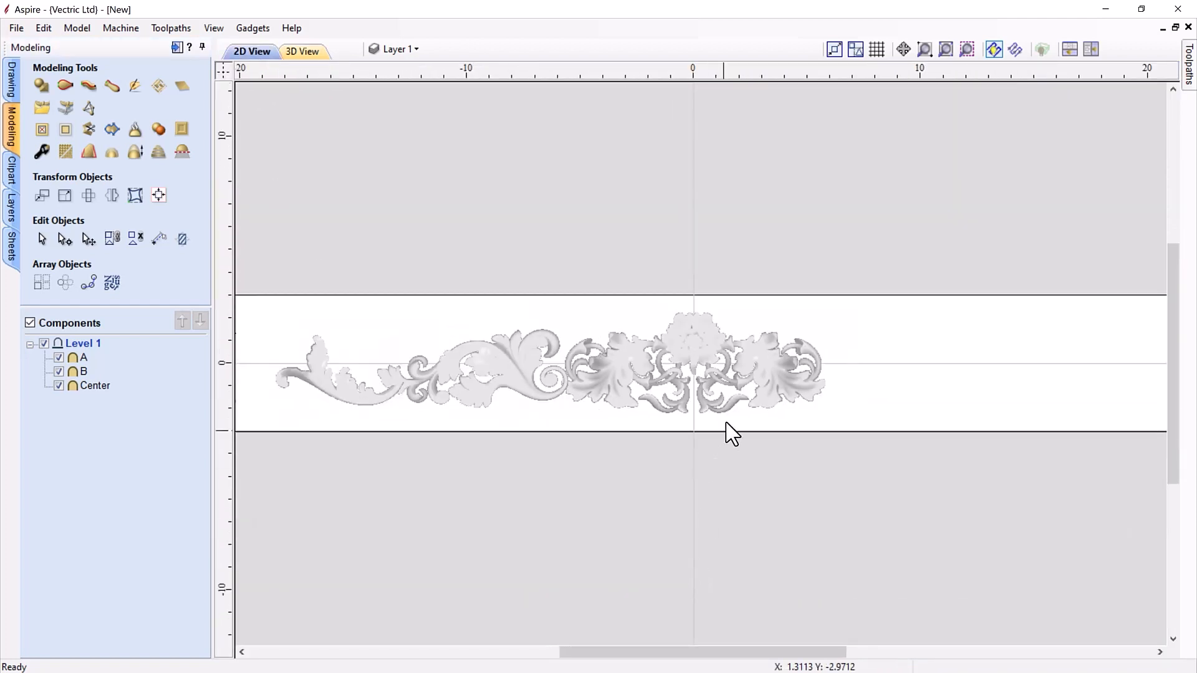
pyautogui.scroll(7, 718, 393)
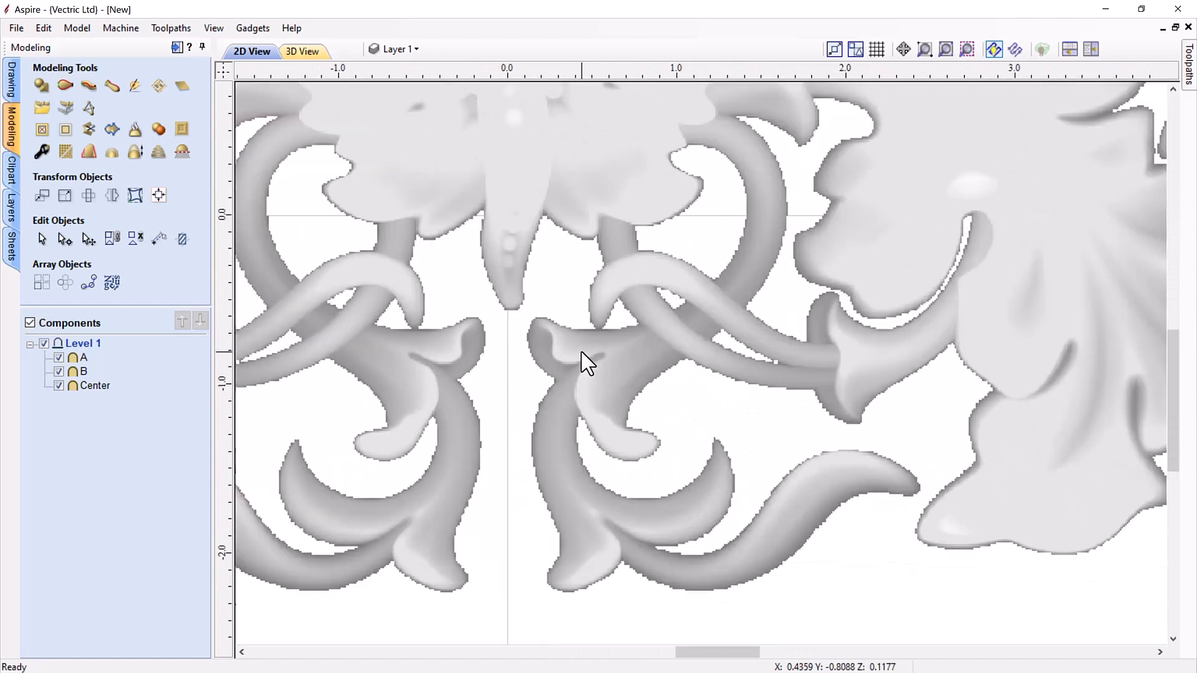
pyautogui.click(9, 89)
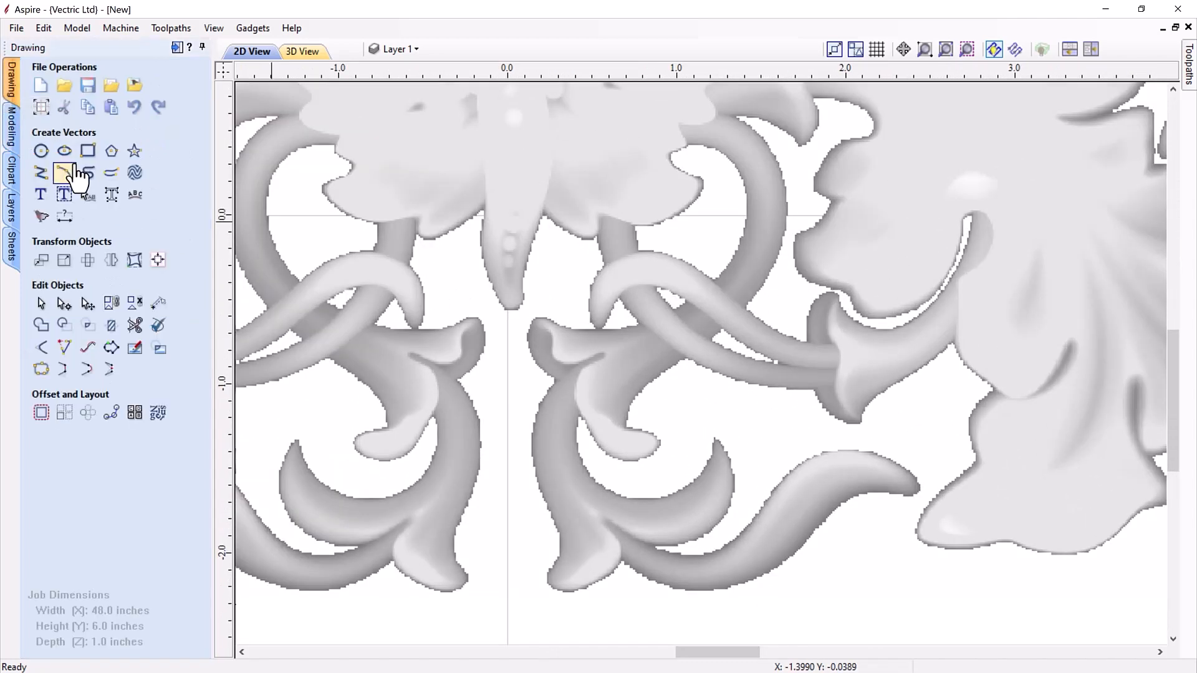
pyautogui.click(112, 173)
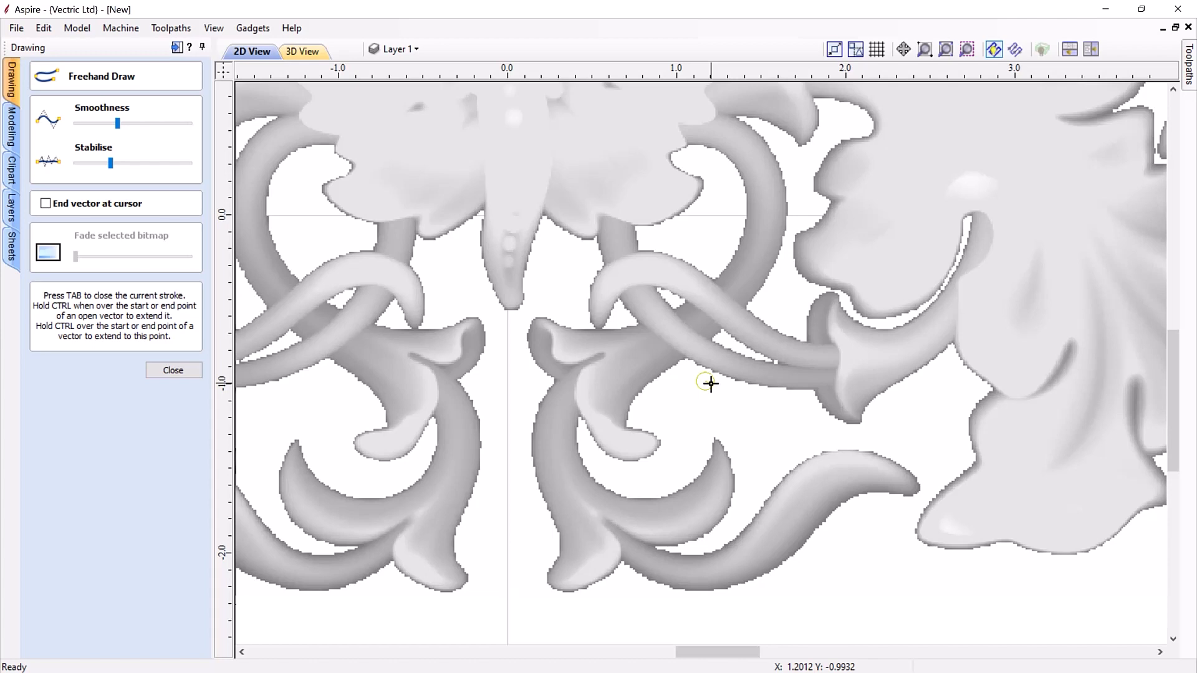
pyautogui.moveTo(711, 383)
pyautogui.mouseDown()
pyautogui.moveTo(802, 428)
pyautogui.moveTo(906, 444)
pyautogui.moveTo(929, 458)
pyautogui.moveTo(929, 492)
pyautogui.moveTo(771, 605)
pyautogui.moveTo(633, 620)
pyautogui.moveTo(546, 603)
pyautogui.moveTo(520, 560)
pyautogui.moveTo(521, 320)
pyautogui.moveTo(540, 303)
pyautogui.moveTo(567, 304)
pyautogui.moveTo(586, 325)
pyautogui.moveTo(640, 318)
pyautogui.moveTo(696, 376)
pyautogui.mouseUp()
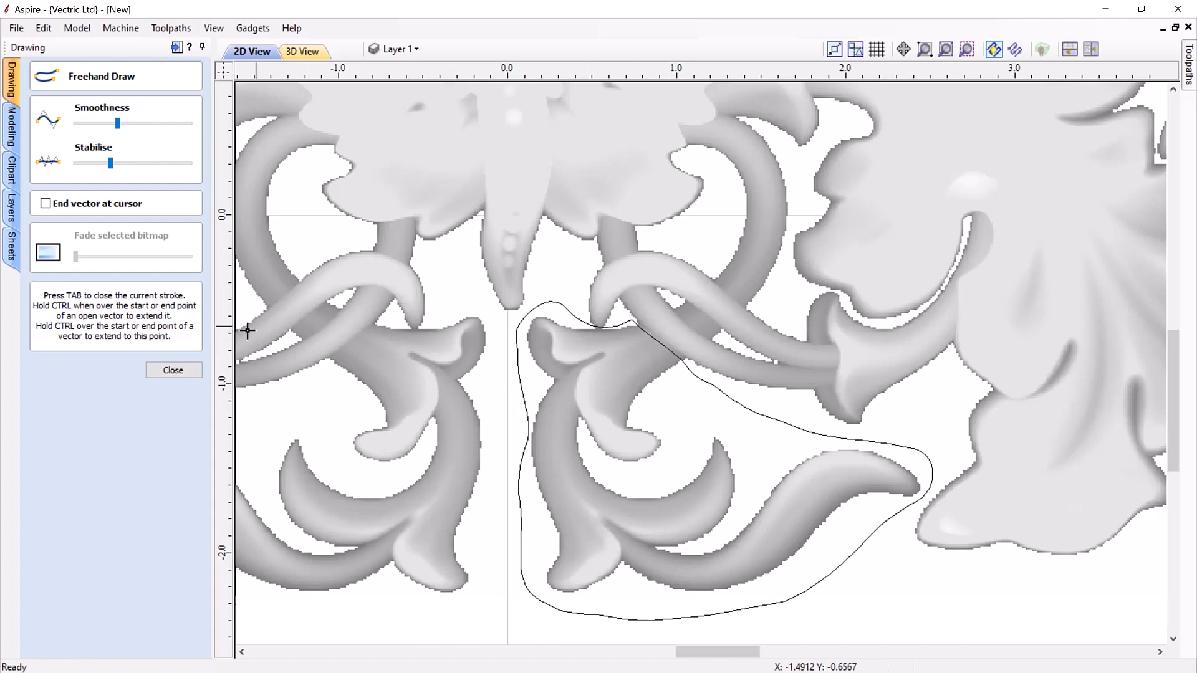
pyautogui.click(192, 371)
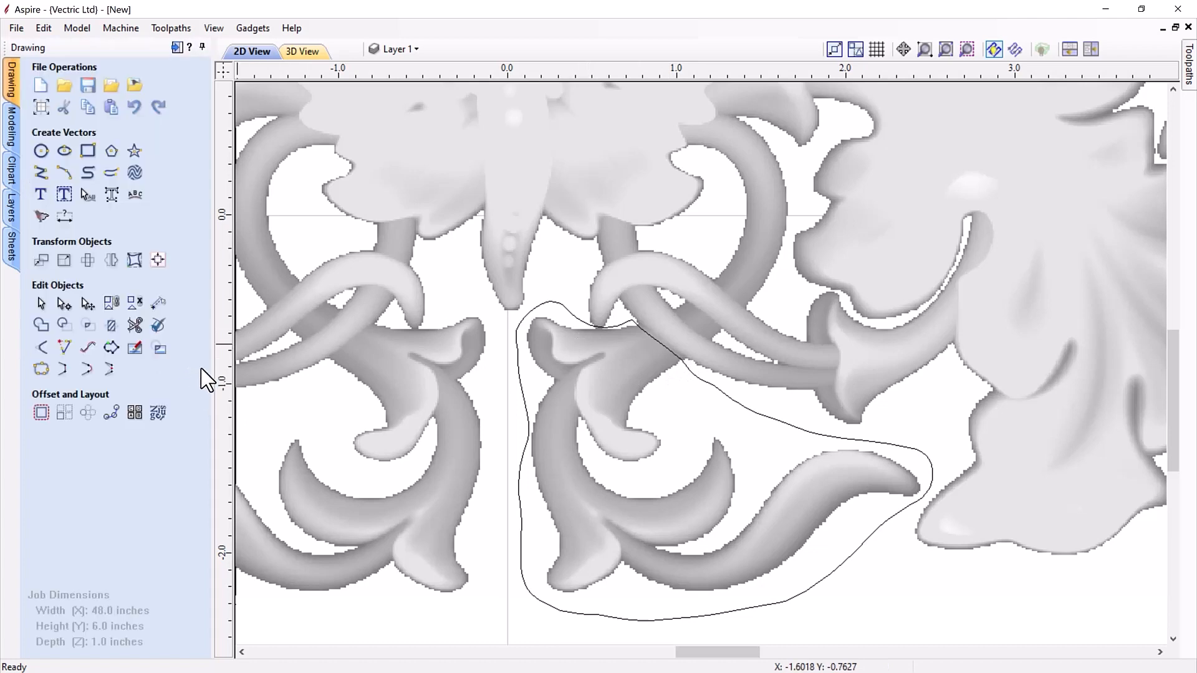
# Node-edit the freehand vector so its upper edge follows the scroll's boundary with the overlapping stems
pyautogui.click(527, 414)
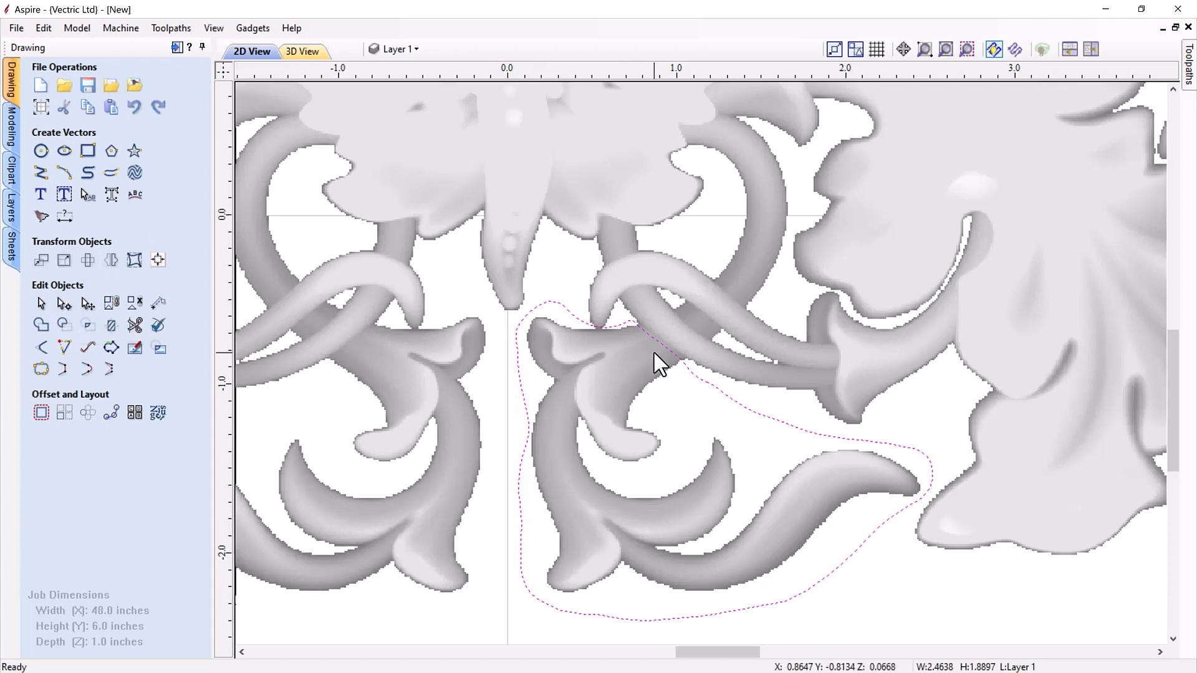
pyautogui.press('n')
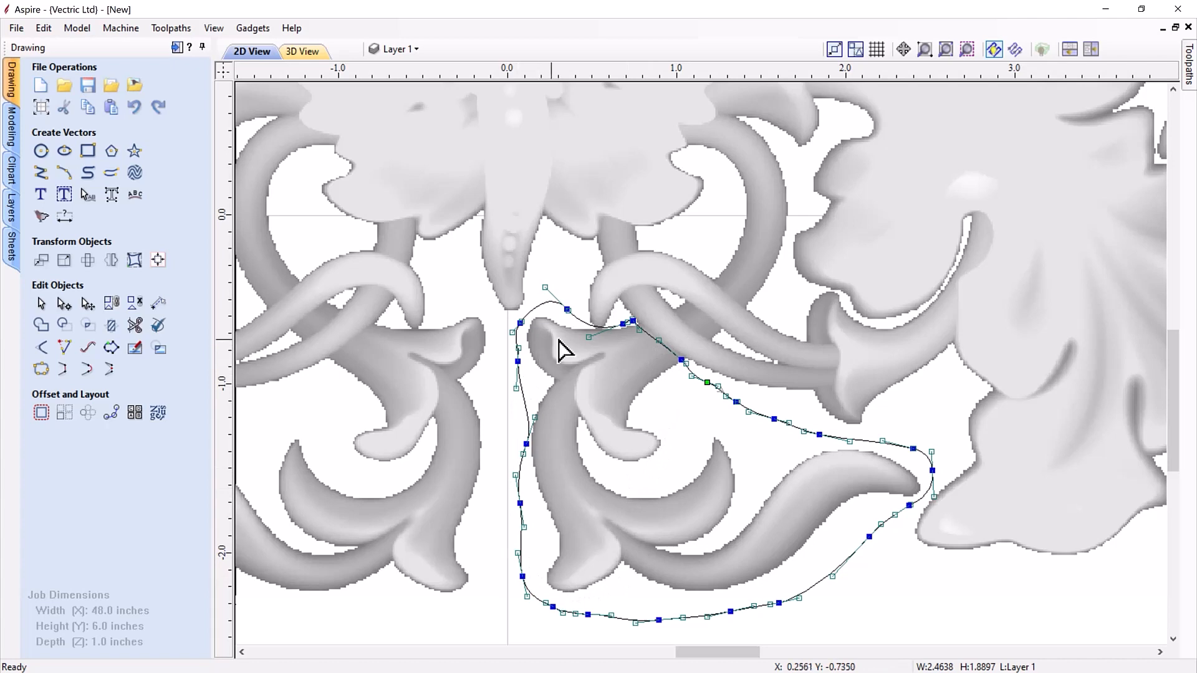
pyautogui.scroll(9, 596, 334)
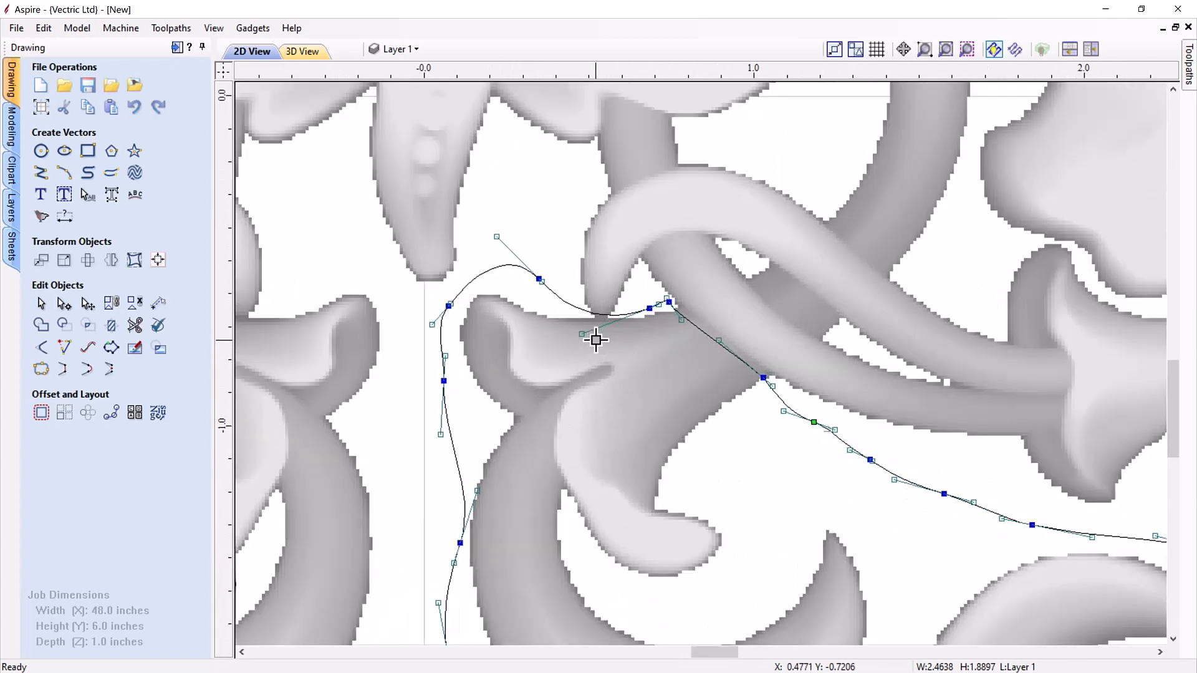
pyautogui.scroll(1, 598, 315)
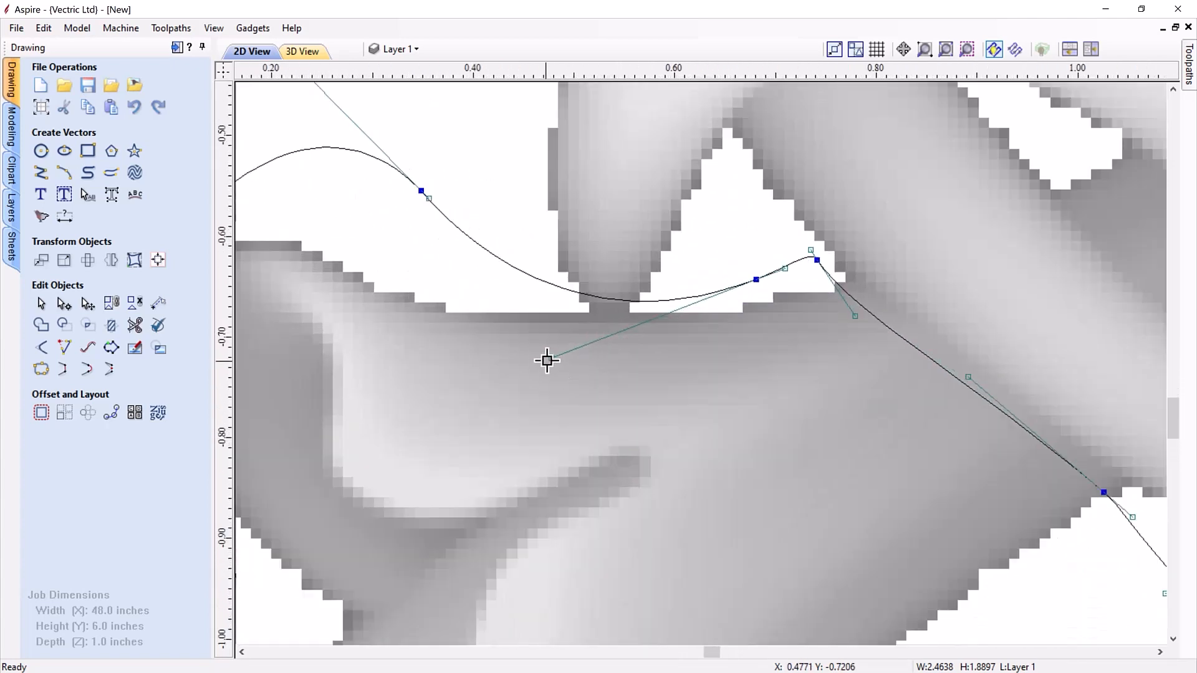
pyautogui.moveTo(551, 359); pyautogui.dragTo(508, 379)
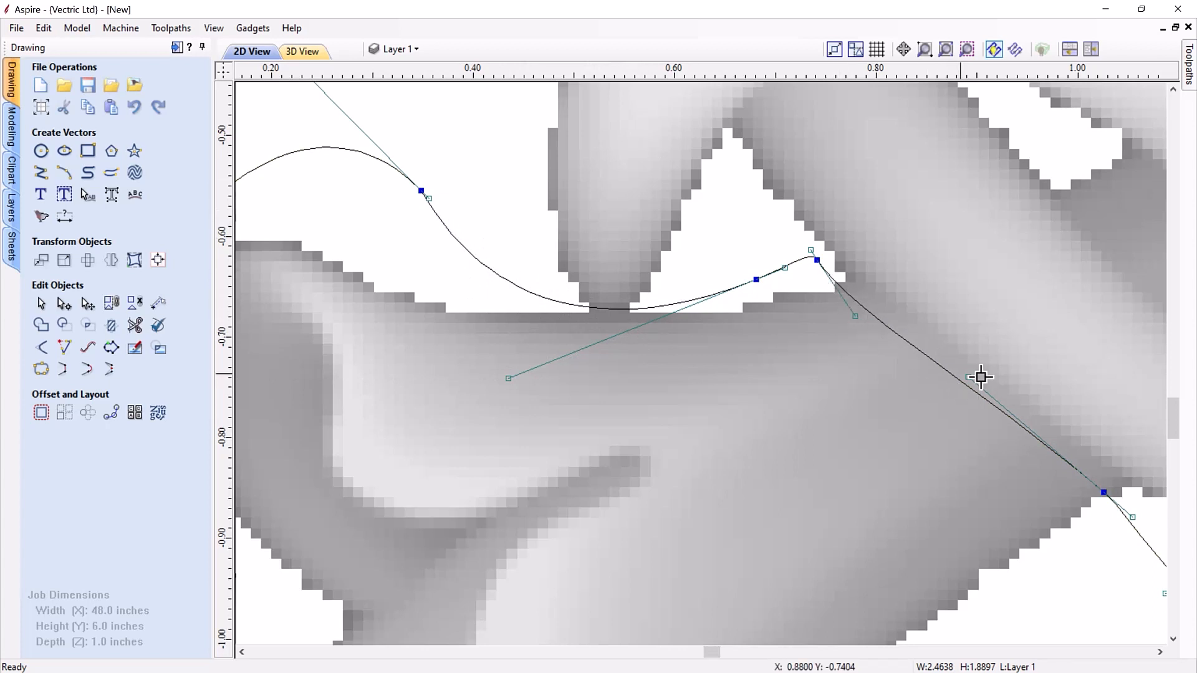
pyautogui.moveTo(969, 379); pyautogui.dragTo(976, 393)
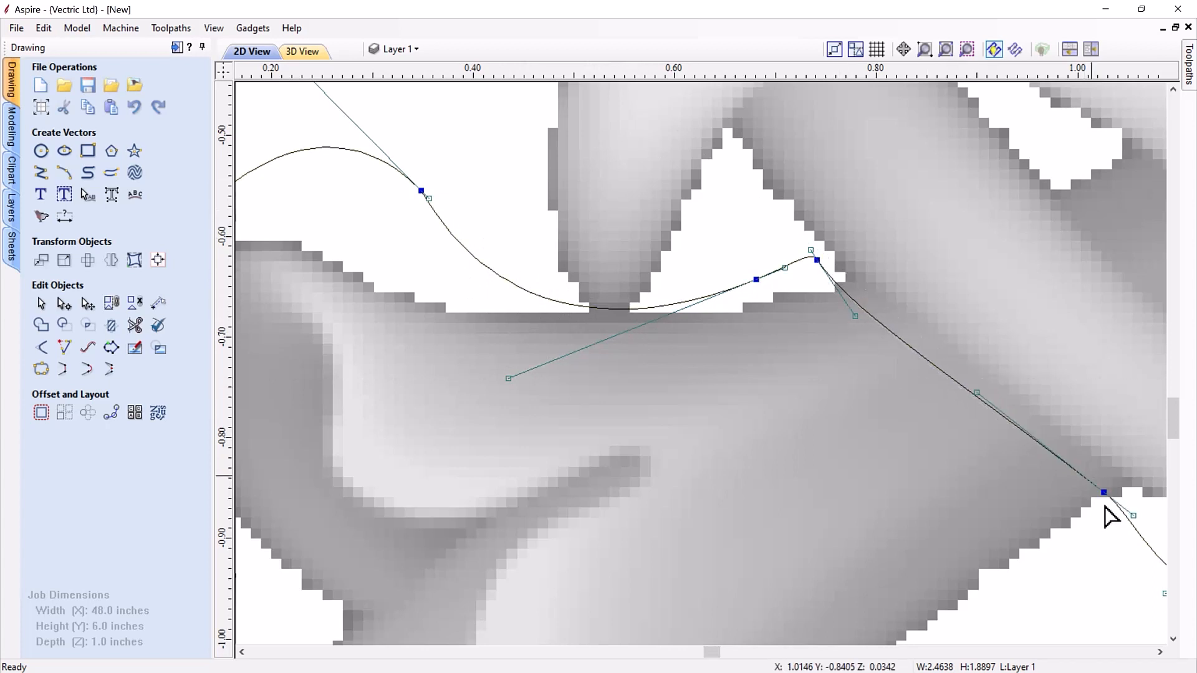
pyautogui.moveTo(1101, 497); pyautogui.dragTo(1125, 509)
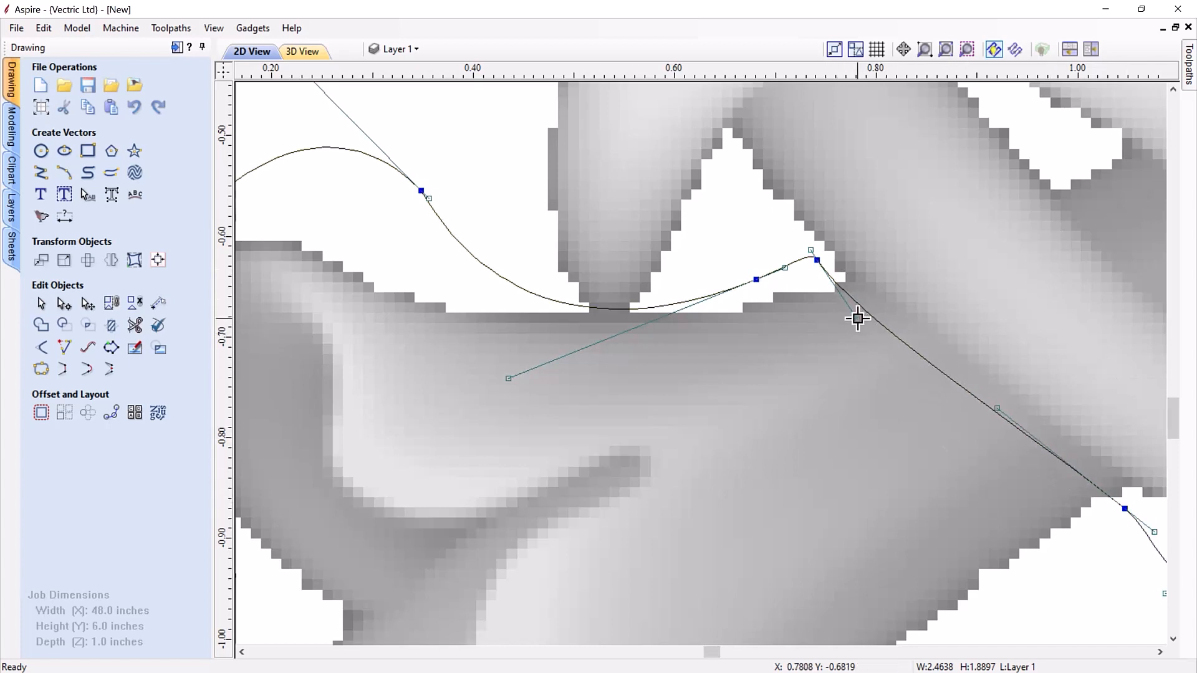
pyautogui.scroll(-2, 858, 320)
pyautogui.scroll(-4, 858, 319)
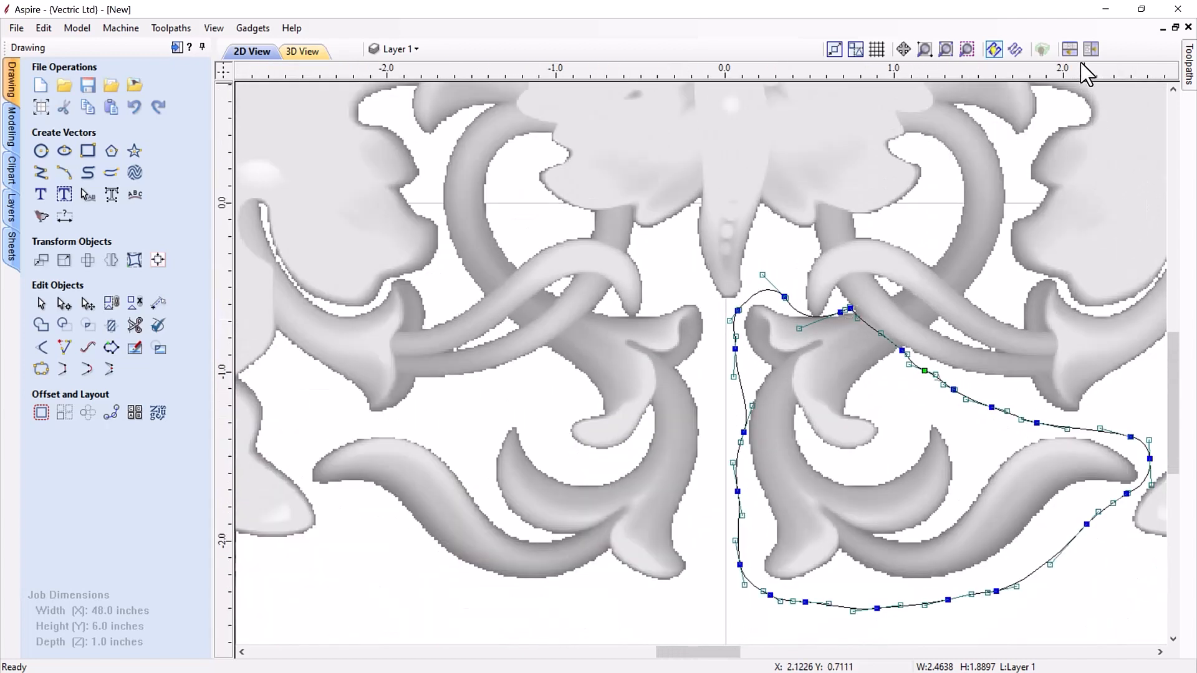
# Tile the 2D and 3D views one above the other, bring up the modeling tools and clear the vector's selection
pyautogui.click(1071, 49)
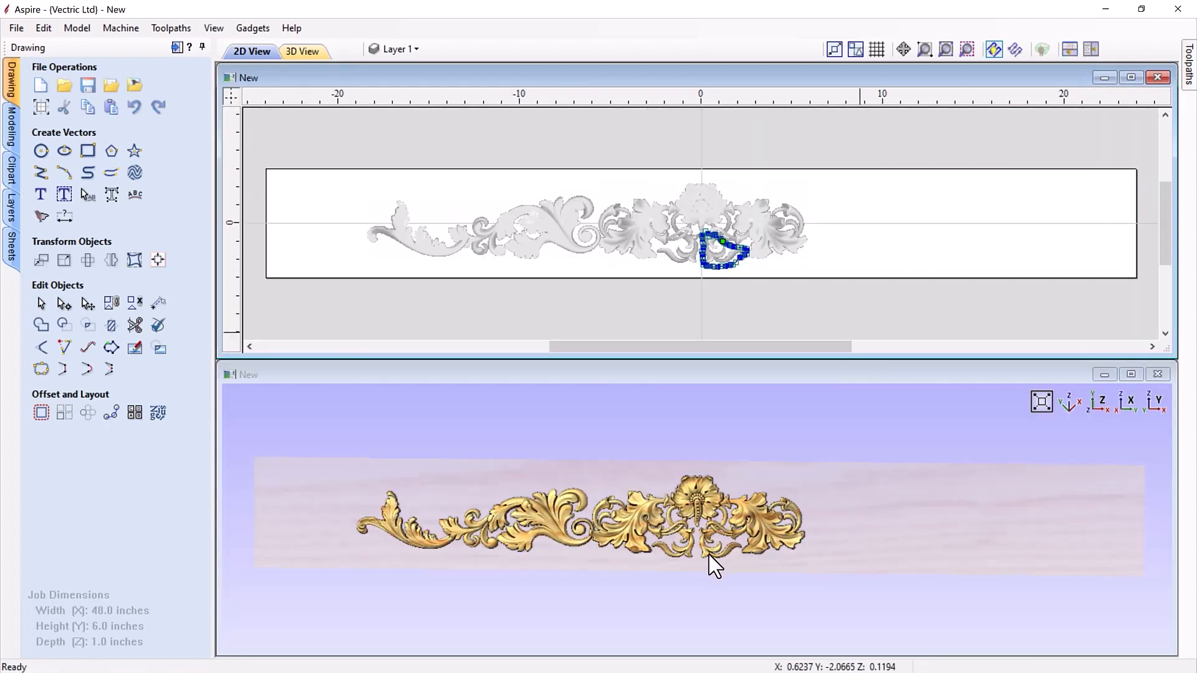
pyautogui.scroll(5, 708, 555)
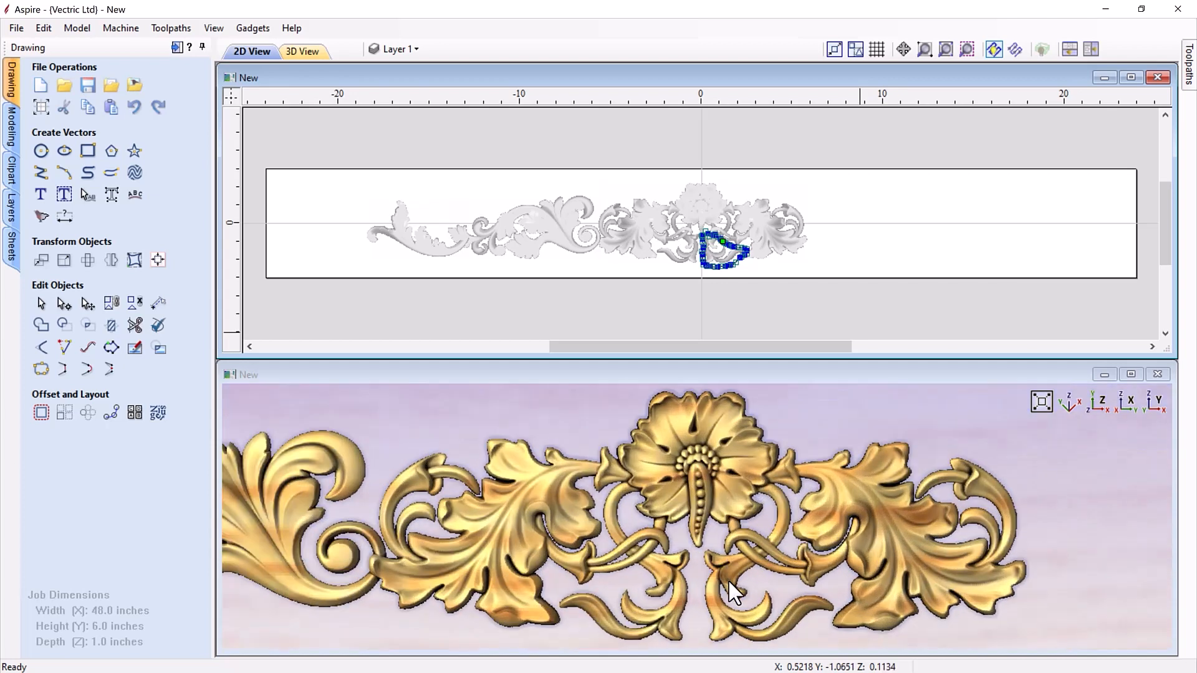
pyautogui.scroll(5, 756, 241)
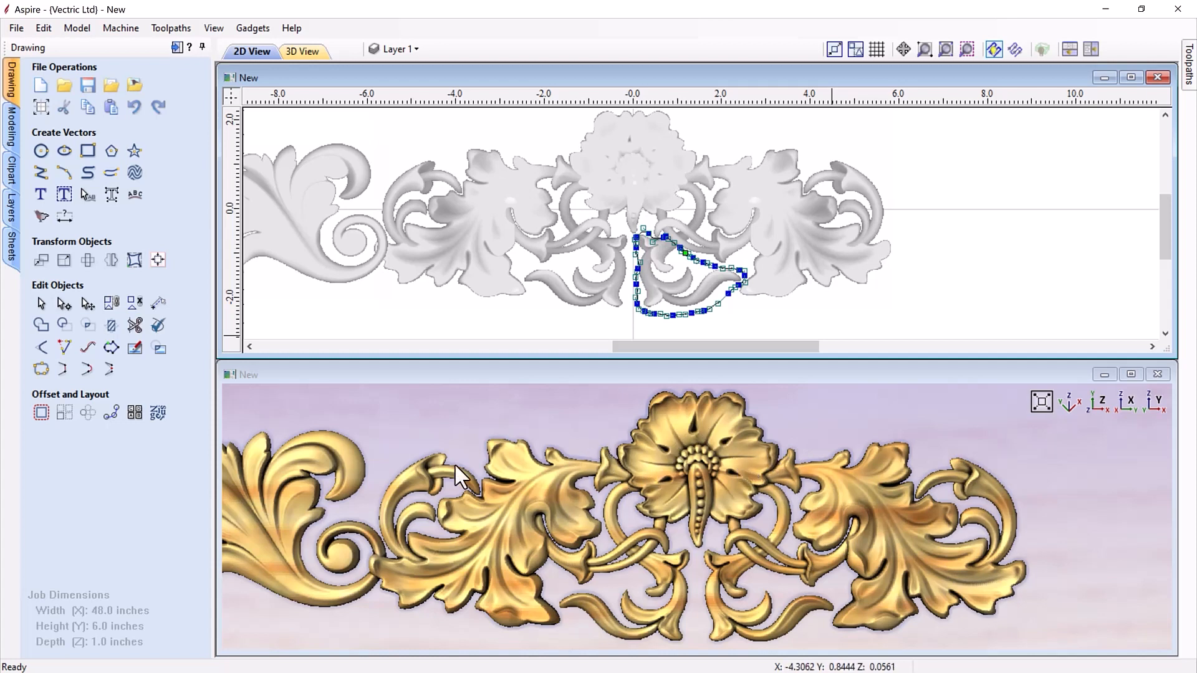
pyautogui.click(12, 126)
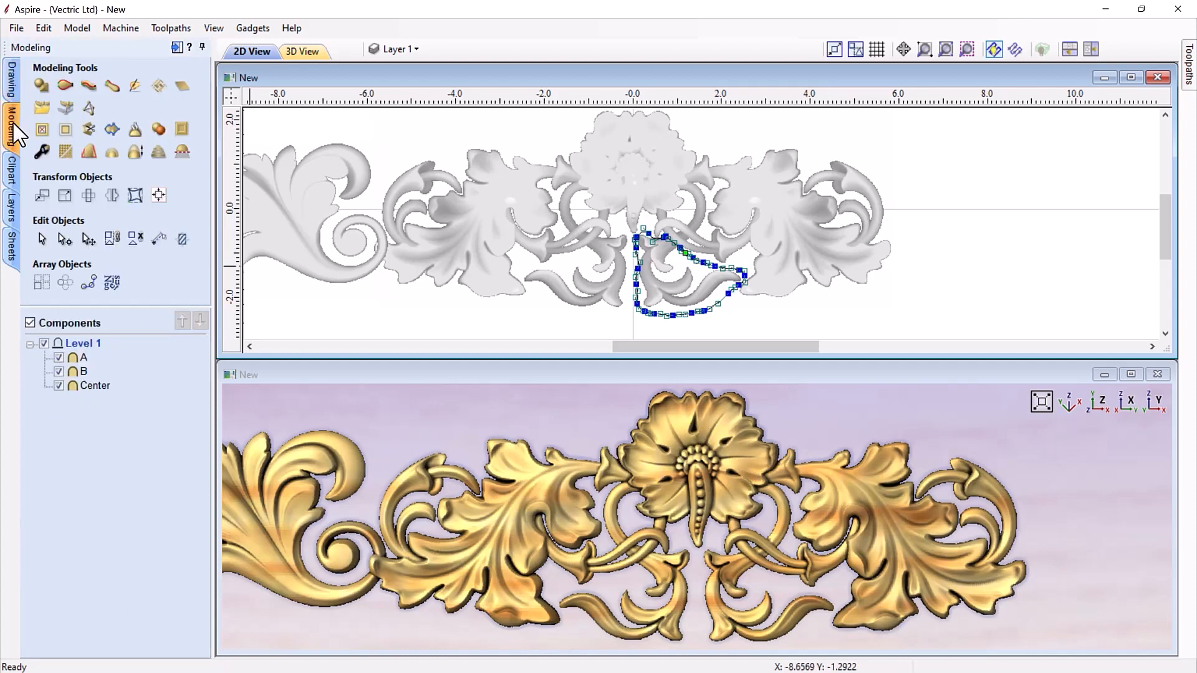
pyautogui.click(686, 492)
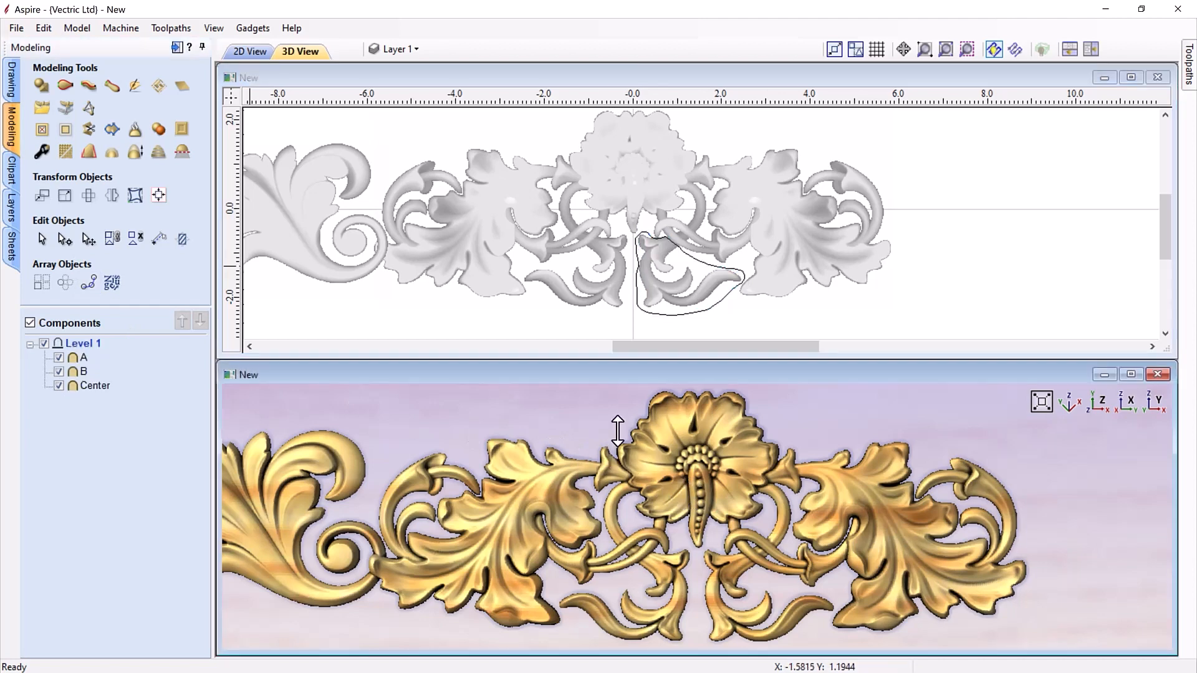
pyautogui.click(742, 211)
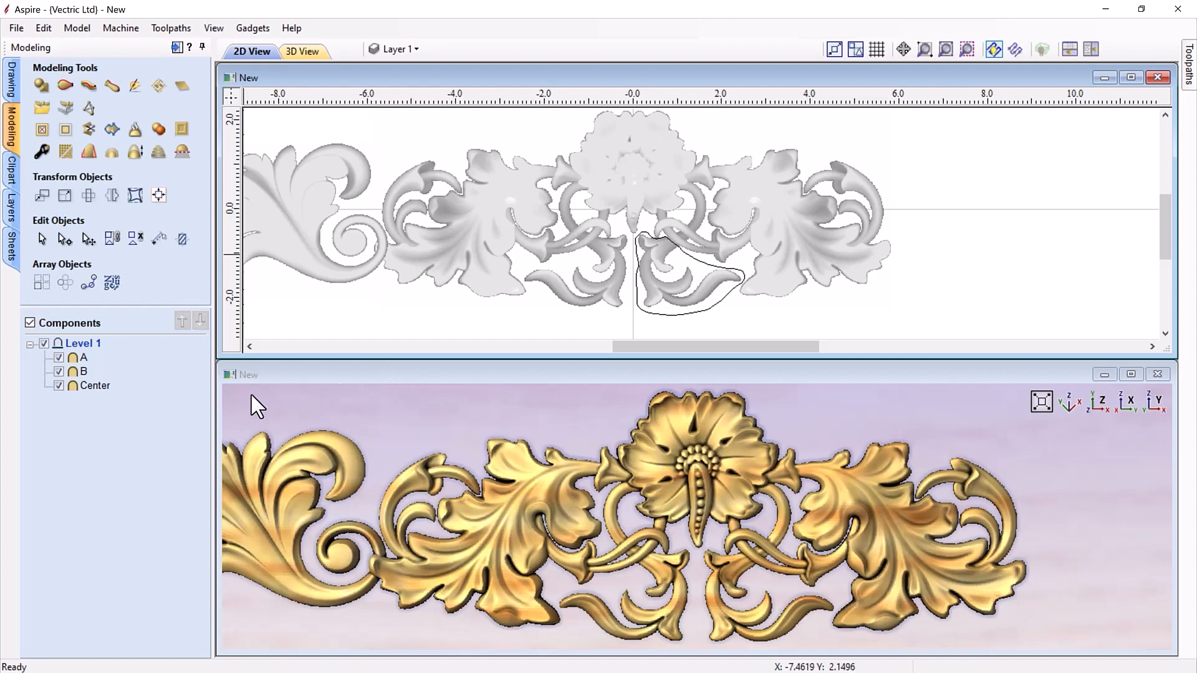
# Copy the Center component to the clipboard
pyautogui.click(648, 480)
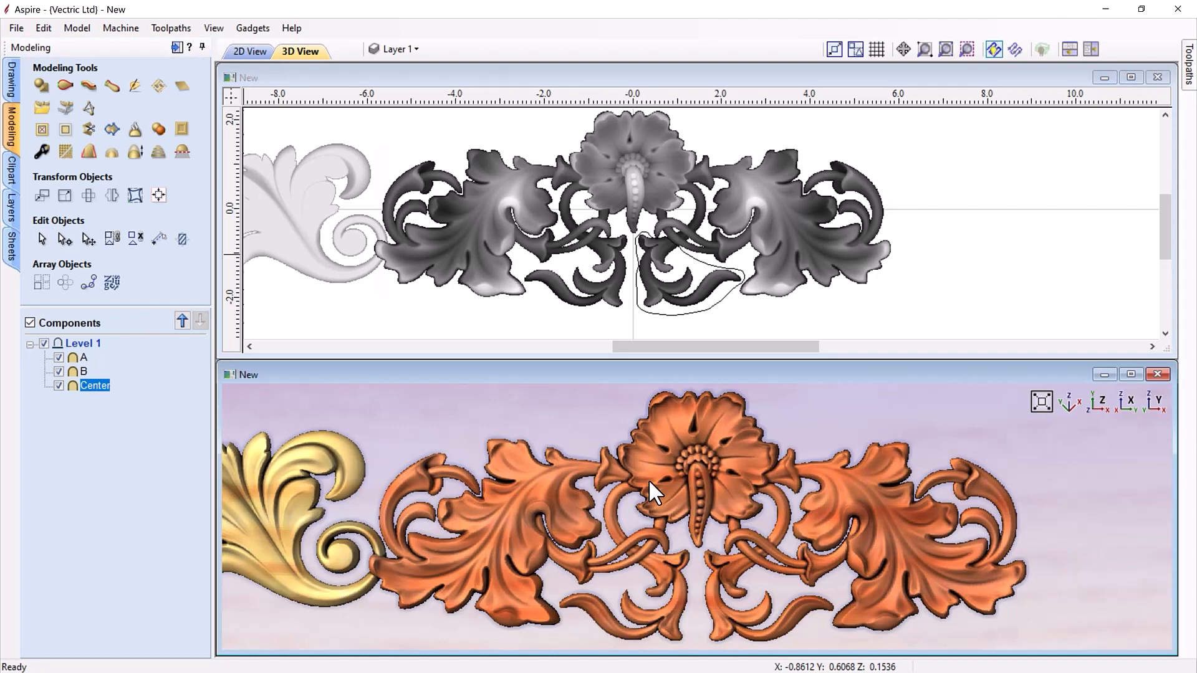
pyautogui.rightClick(649, 480)
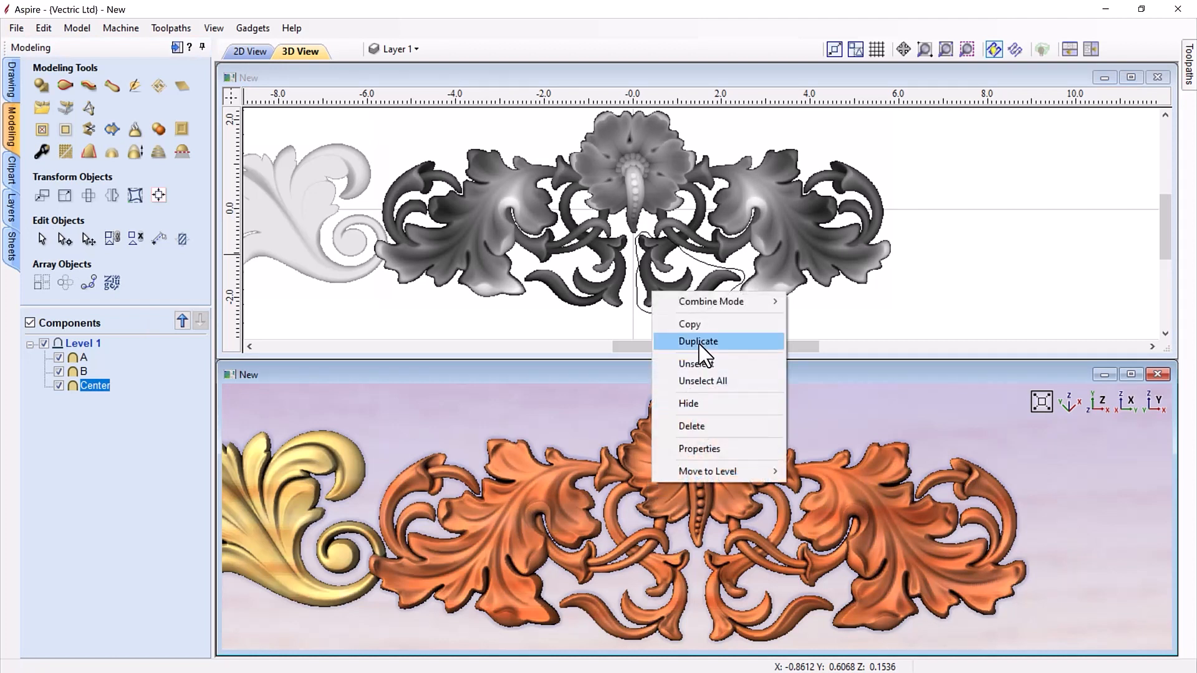
pyautogui.click(706, 325)
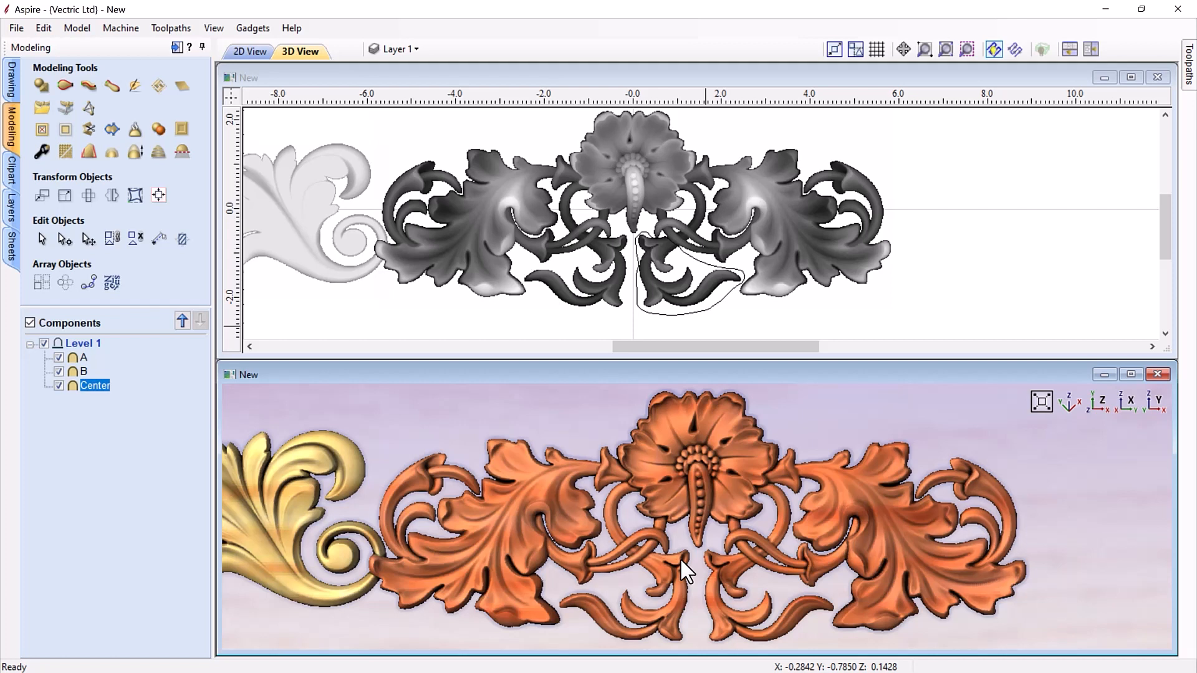
# Clear everything outside the freehand vector from the Center component, leaving only the enclosed lower-right scroll
pyautogui.click(672, 317)
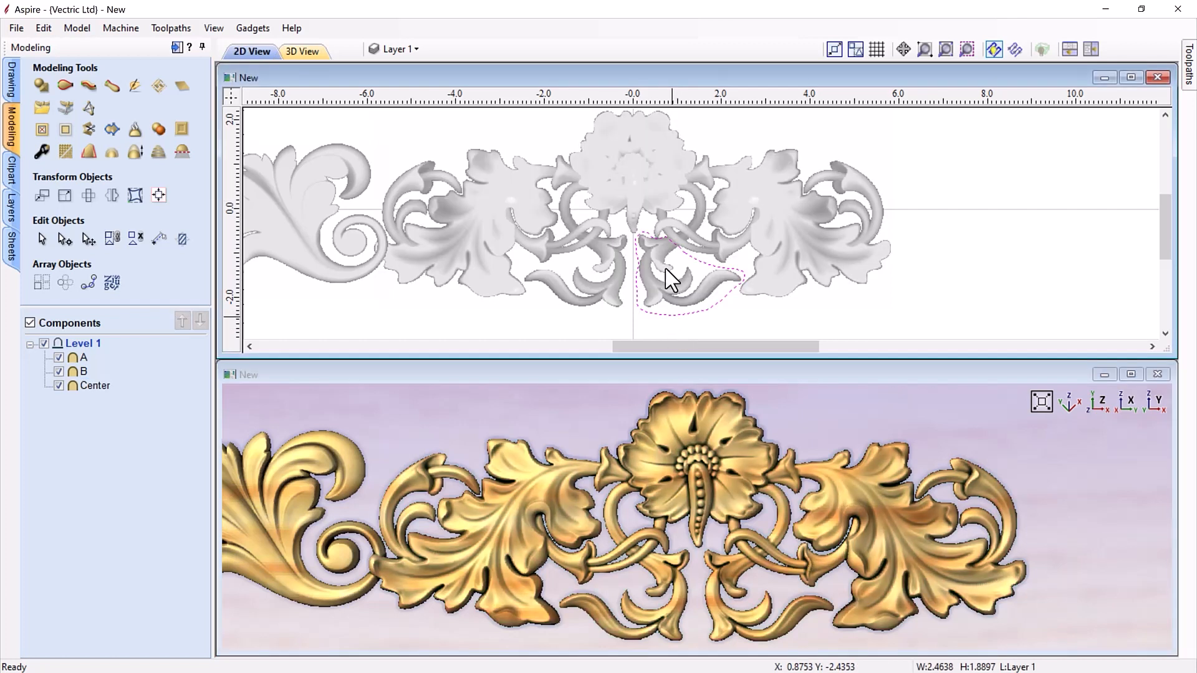
pyautogui.click(649, 193)
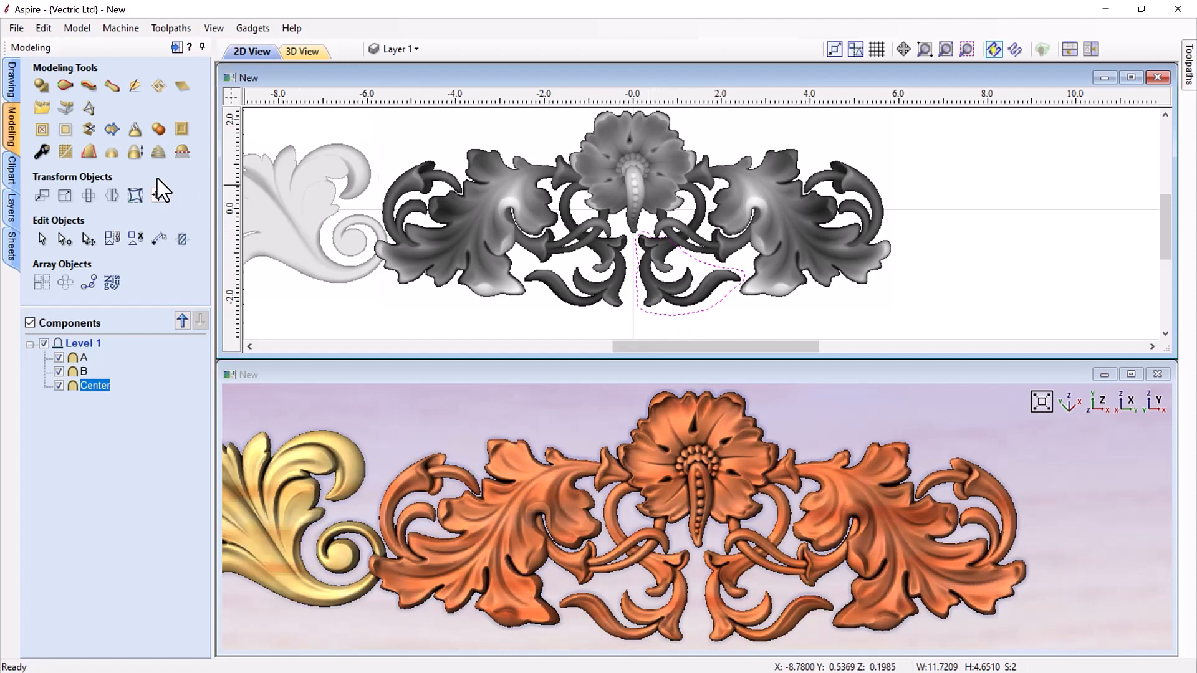
pyautogui.click(65, 131)
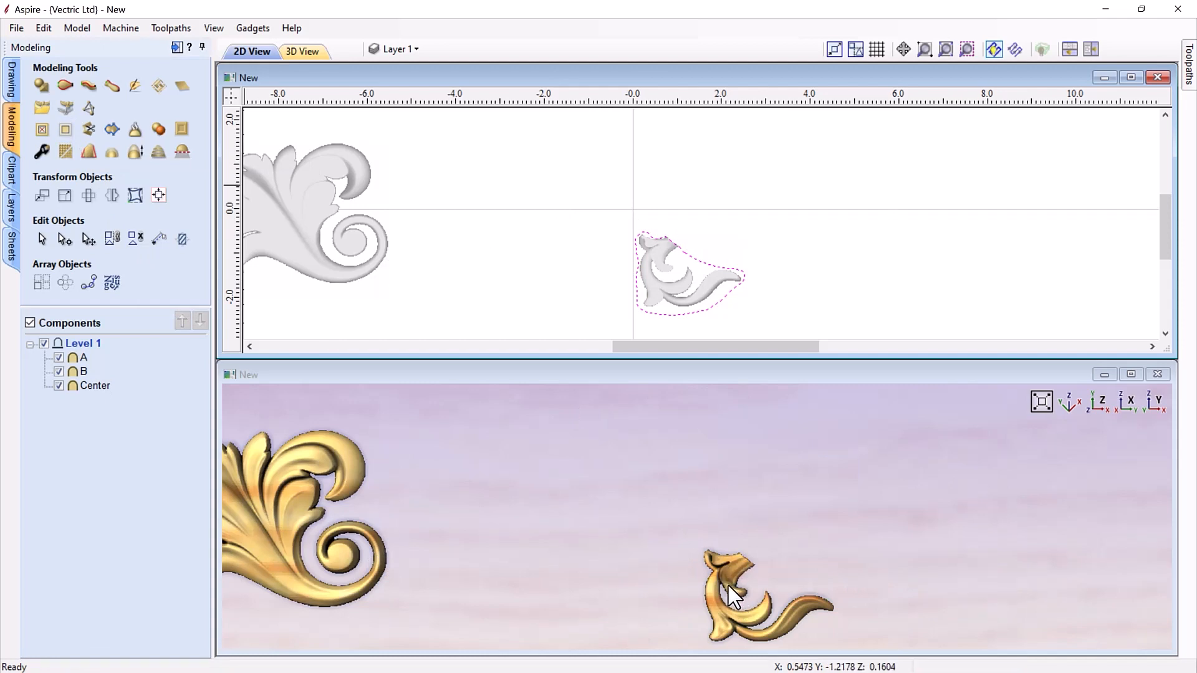
pyautogui.click(733, 308)
pyautogui.click(725, 302)
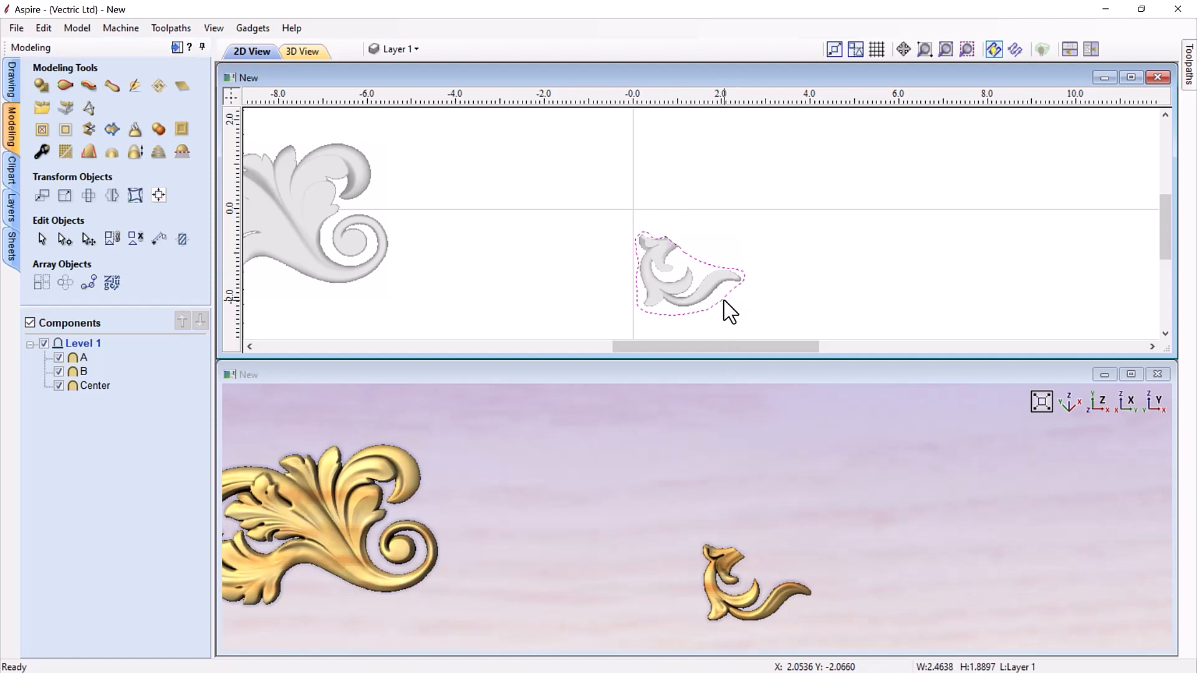
# Show only the 3D view, move the isolated scroll beyond component A's outer end, and paste the copied center ornament back into the model
pyautogui.click(1141, 385)
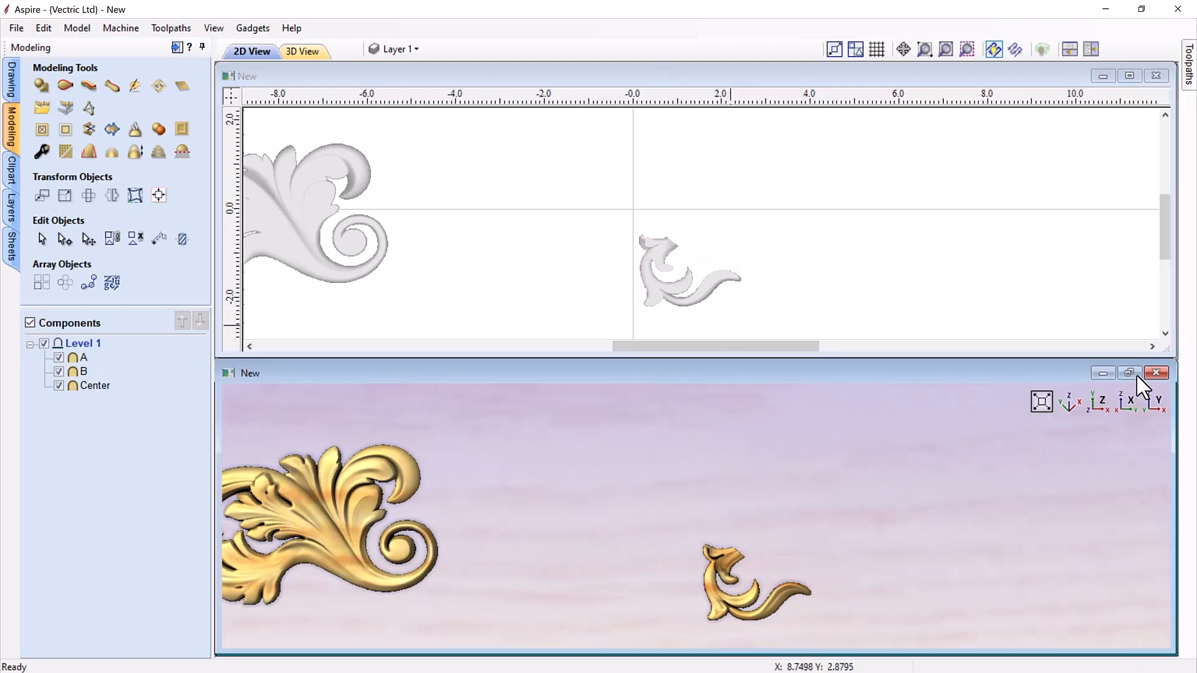
pyautogui.click(1134, 374)
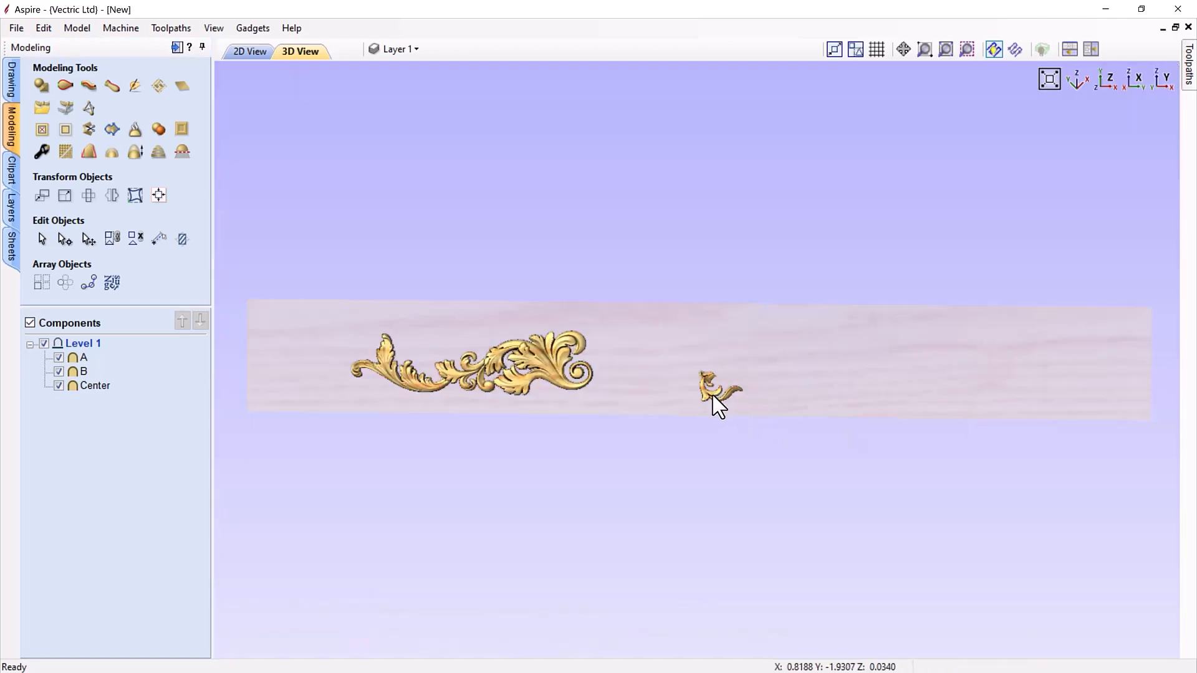
pyautogui.click(713, 395)
pyautogui.moveTo(713, 396); pyautogui.dragTo(329, 369)
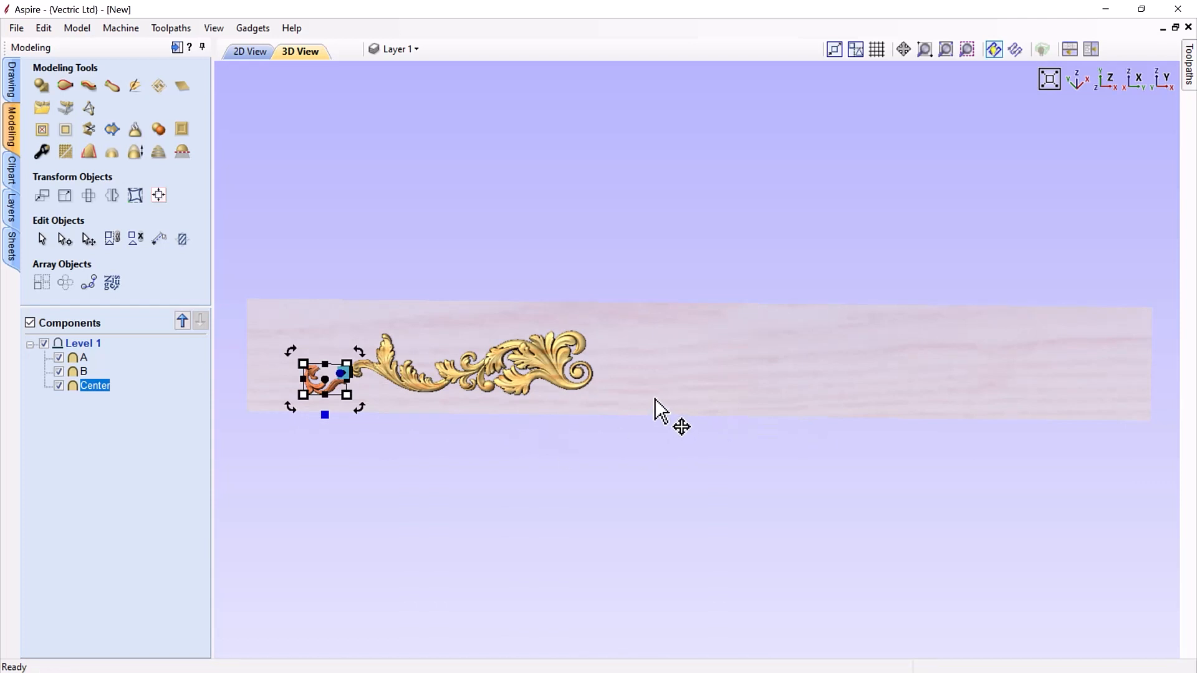
pyautogui.hotkey('ctrl', 'v')
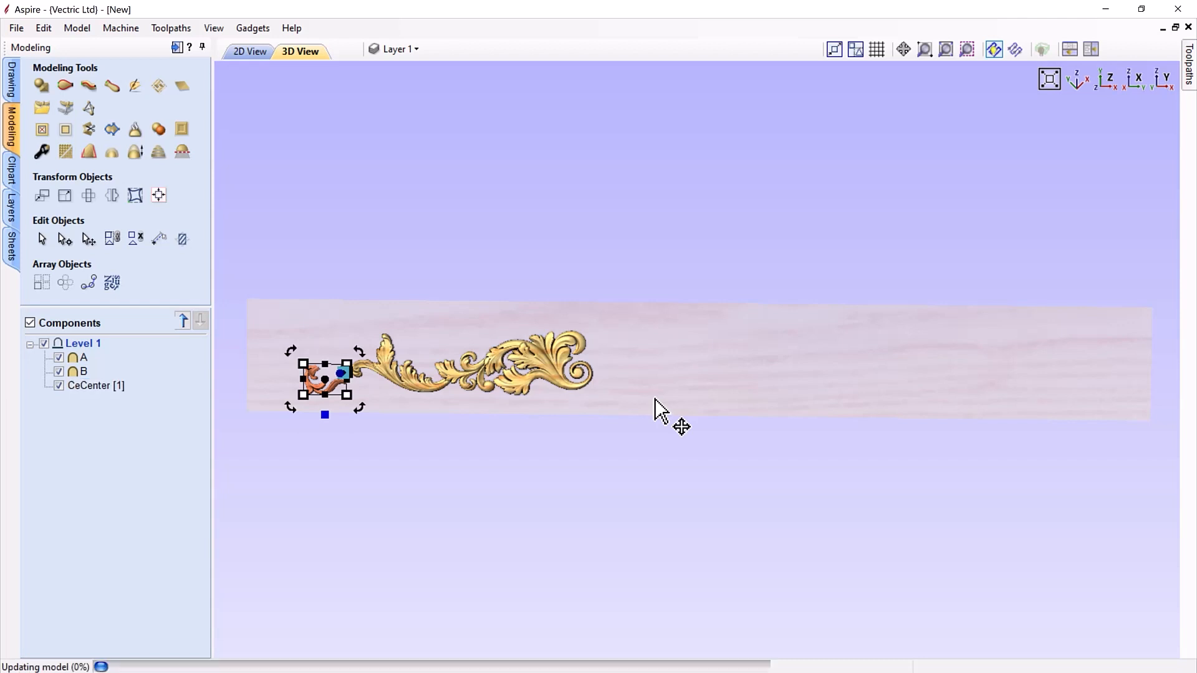
pyautogui.click(598, 471)
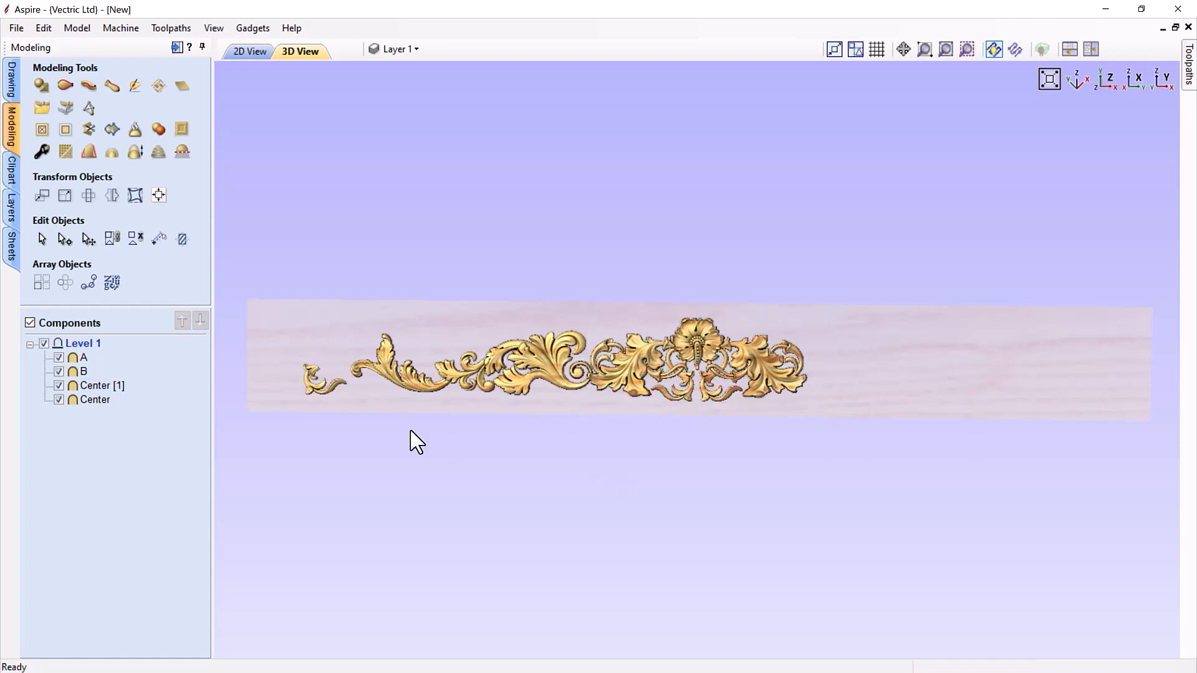
# Rename the isolated scroll component as End Flourish
pyautogui.click(96, 402)
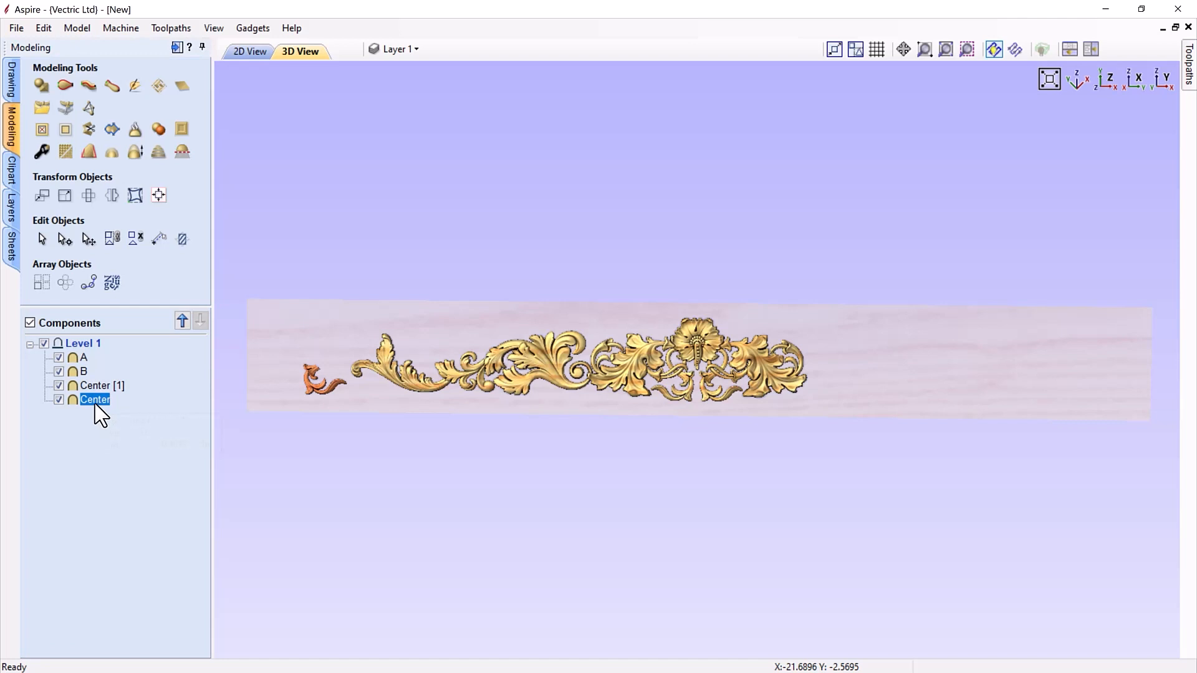
pyautogui.click(99, 400)
pyautogui.write('End Flo')
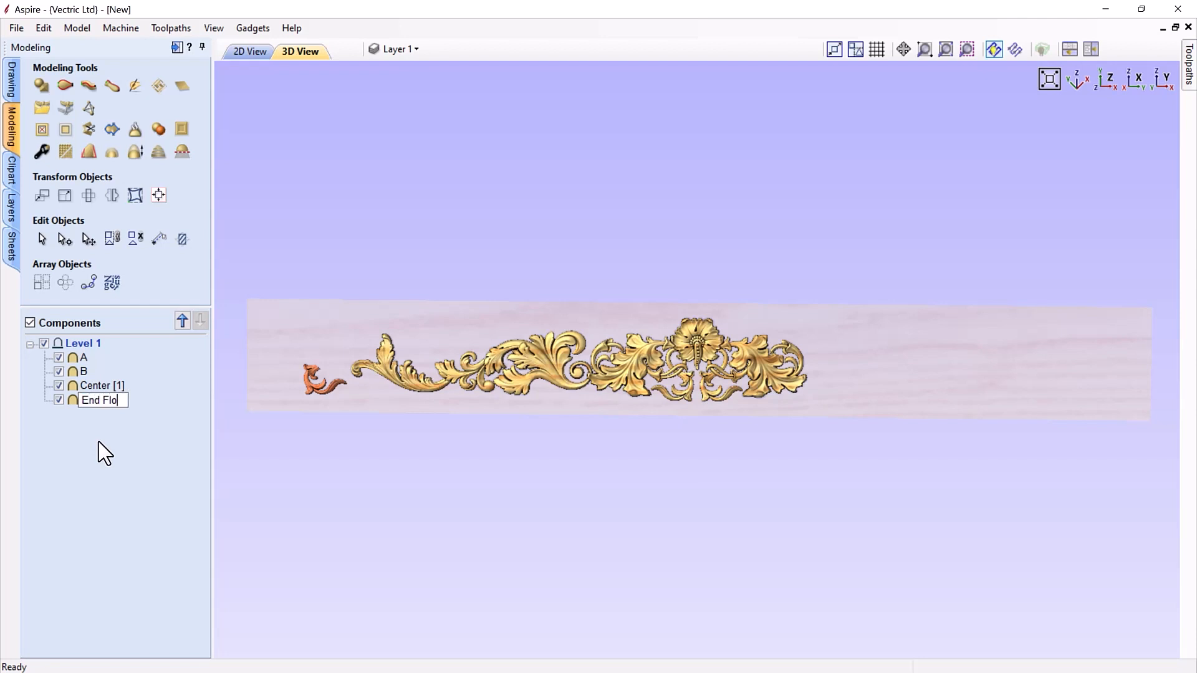
pyautogui.write('ursh')
pyautogui.press('Return')
# Rename the pasted full center ornament component as Center and clear the selection
pyautogui.click(114, 387)
pyautogui.click(114, 388)
pyautogui.doubleClick(120, 387)
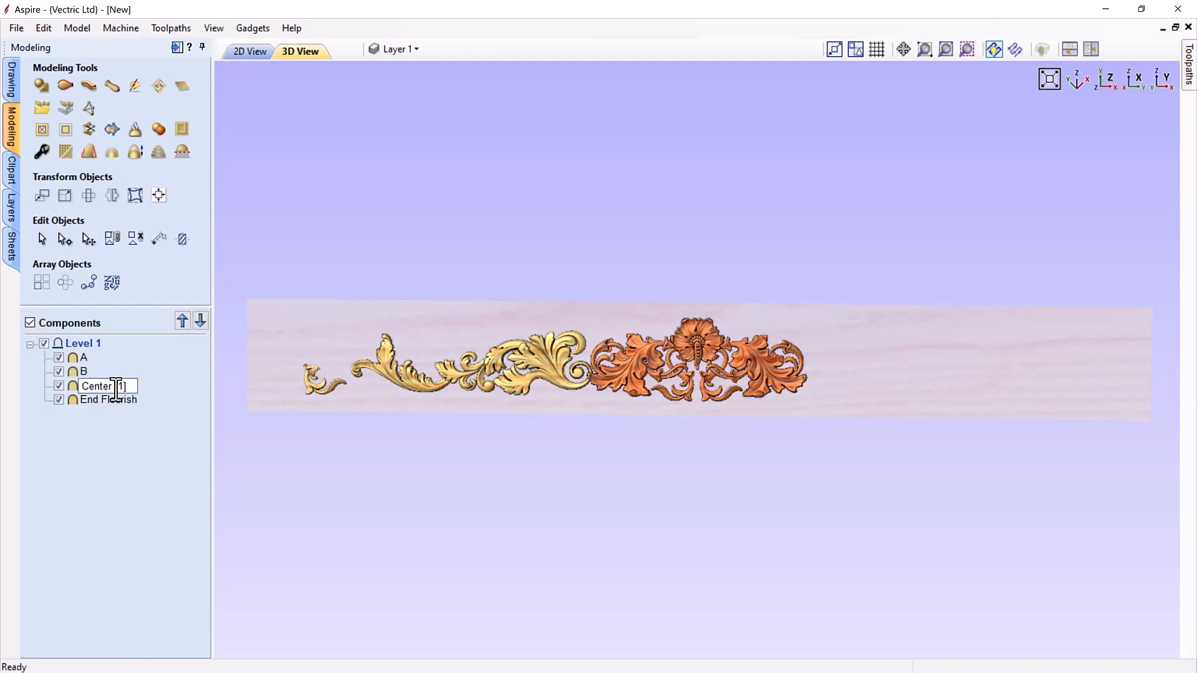
pyautogui.press('BackSpace')
pyautogui.press('BackSpace')
pyautogui.click(165, 458)
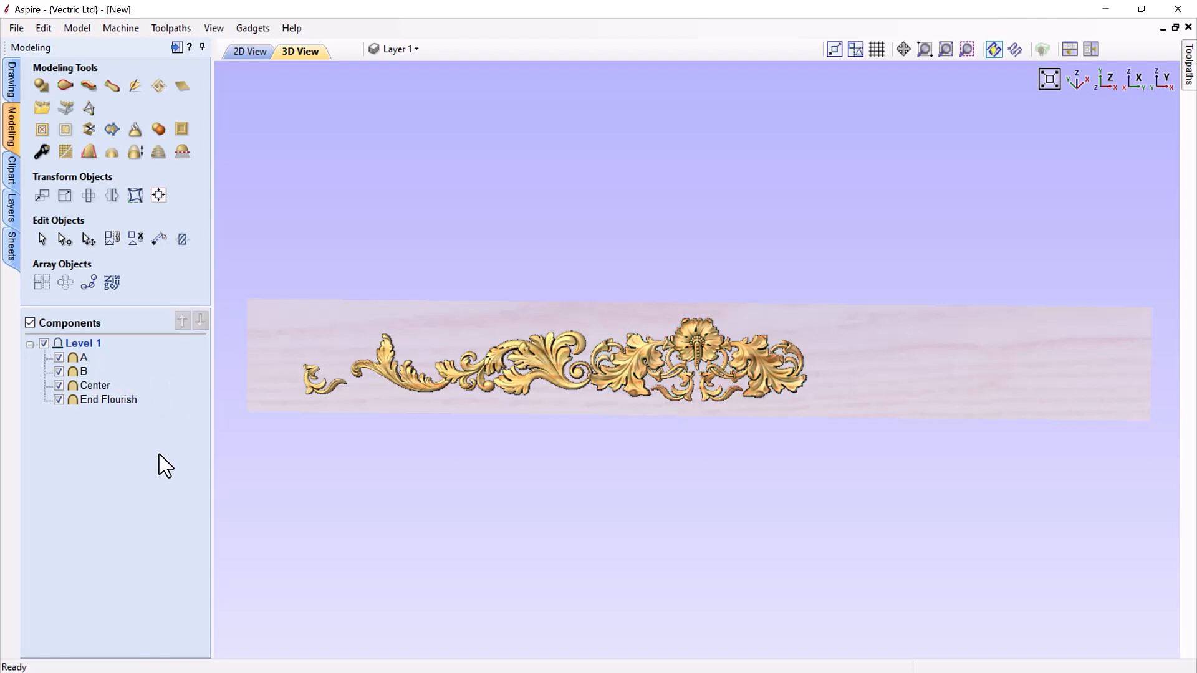
# Move the End Flourish against the curled outer end of component A so that the two overlap
pyautogui.scroll(2, 294, 378)
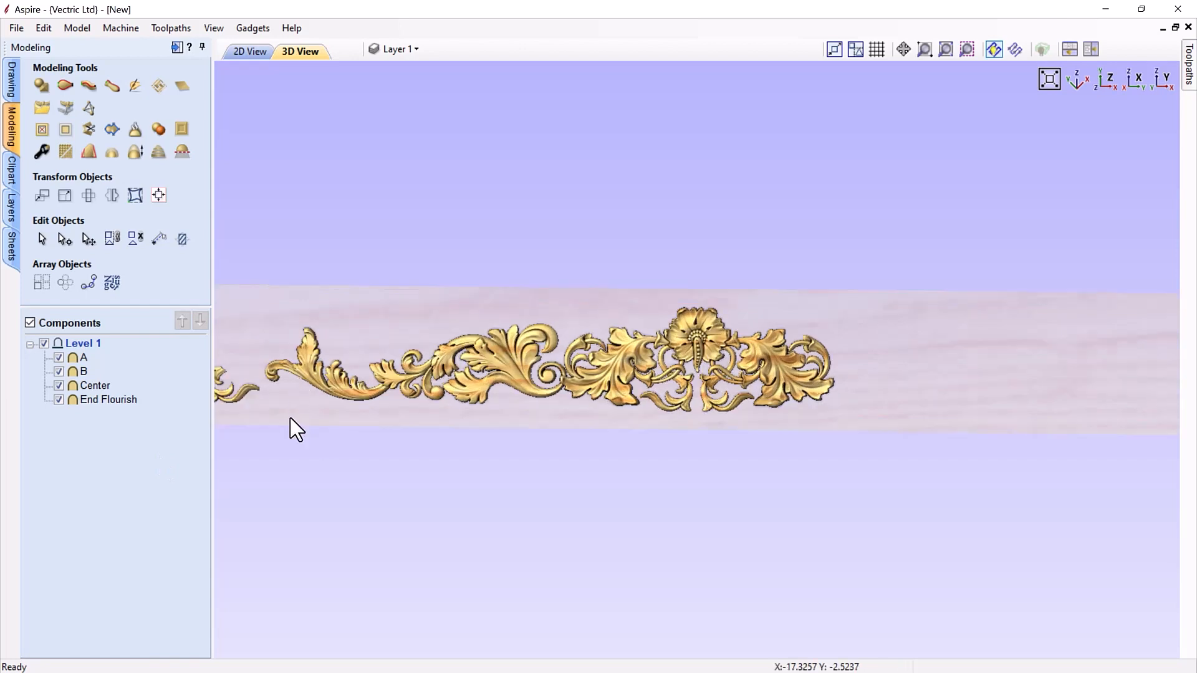
pyautogui.moveTo(290, 421); pyautogui.dragTo(617, 439, button='middle')
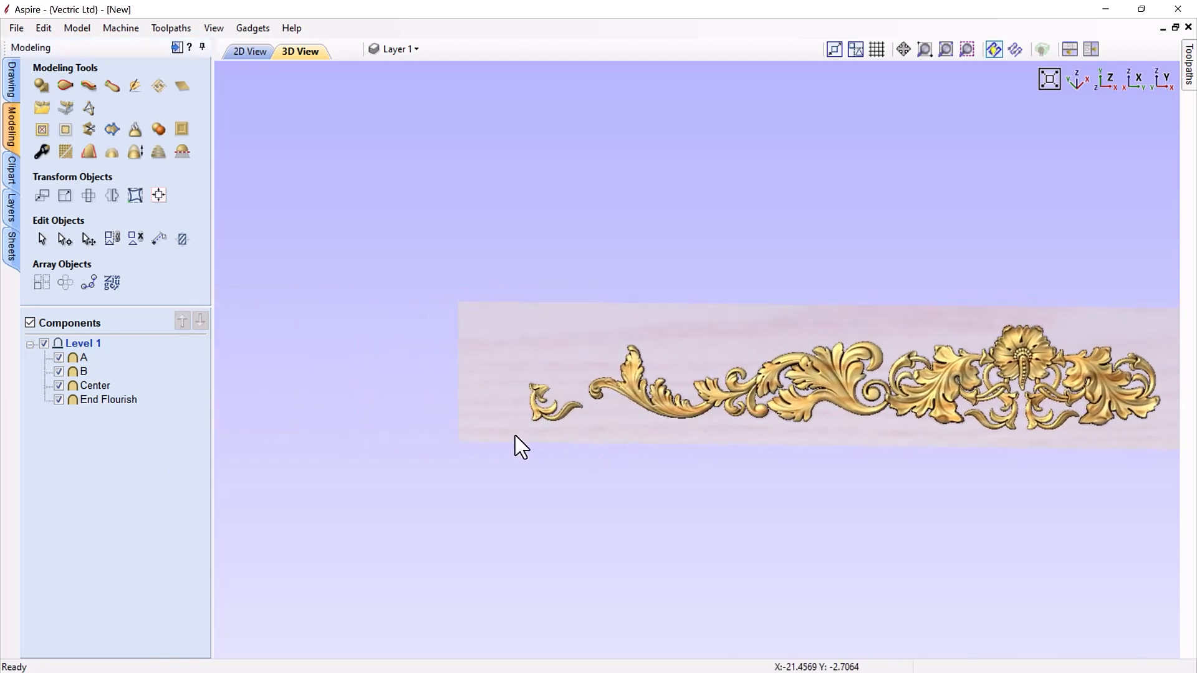
pyautogui.scroll(2, 515, 436)
pyautogui.scroll(2, 516, 436)
pyautogui.moveTo(503, 469); pyautogui.dragTo(739, 399, button='middle')
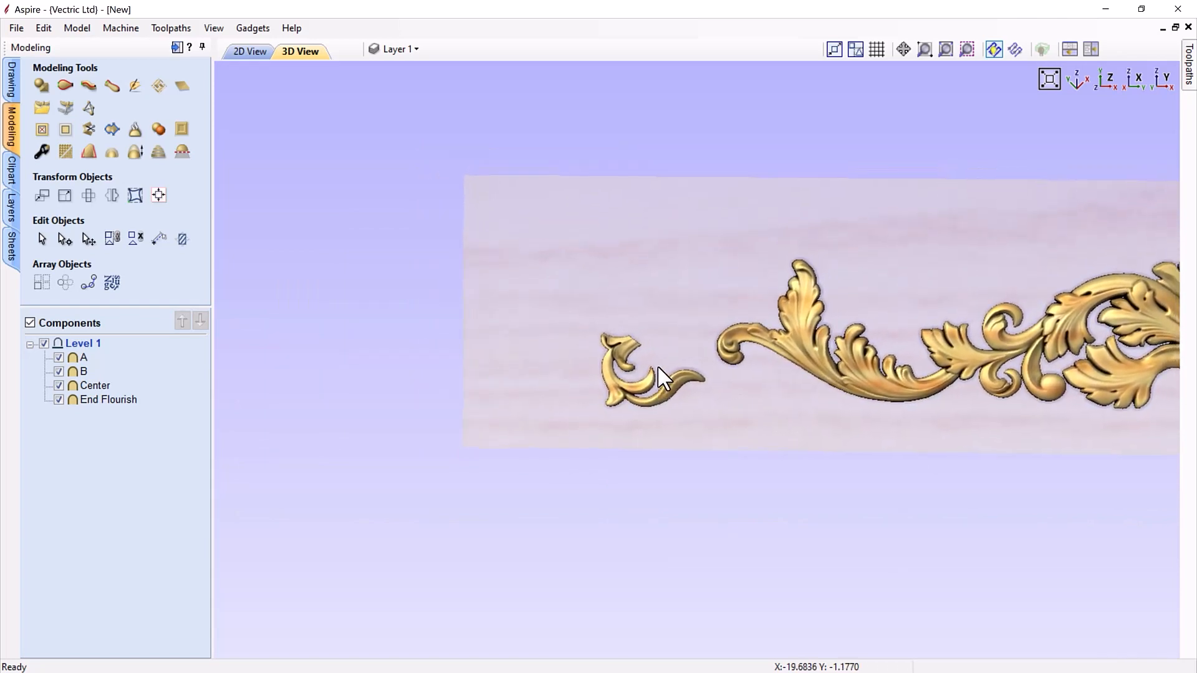
pyautogui.scroll(1, 740, 414)
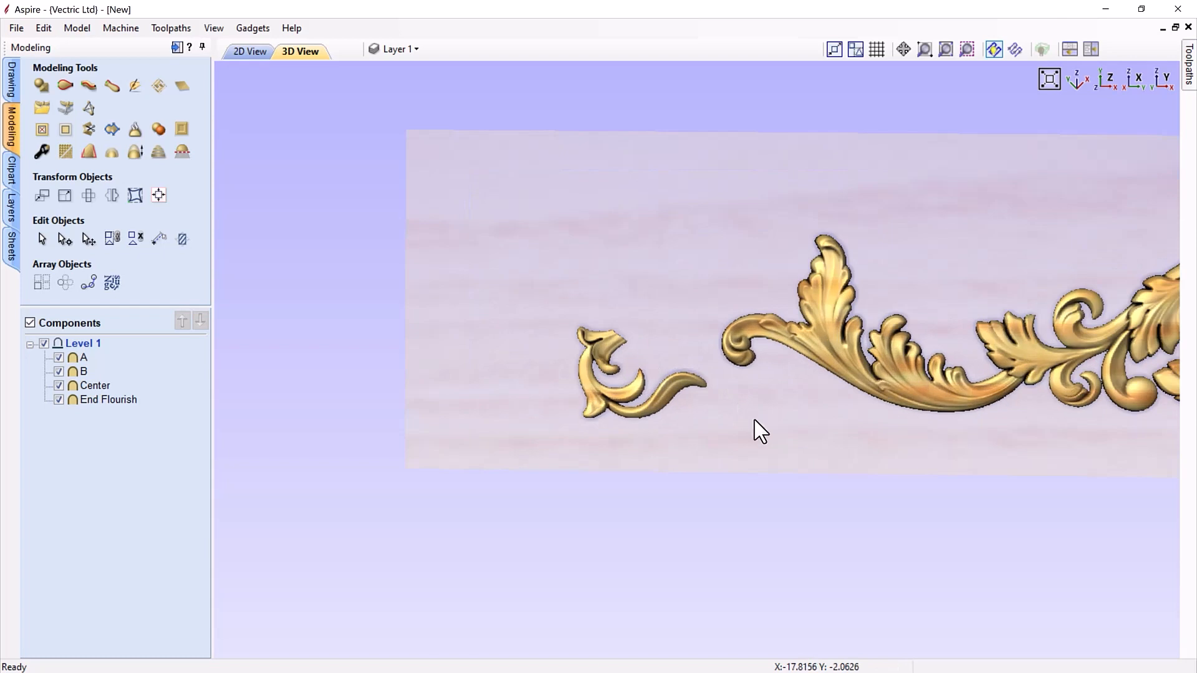
pyautogui.moveTo(757, 430); pyautogui.dragTo(658, 406, button='middle')
pyautogui.click(611, 391)
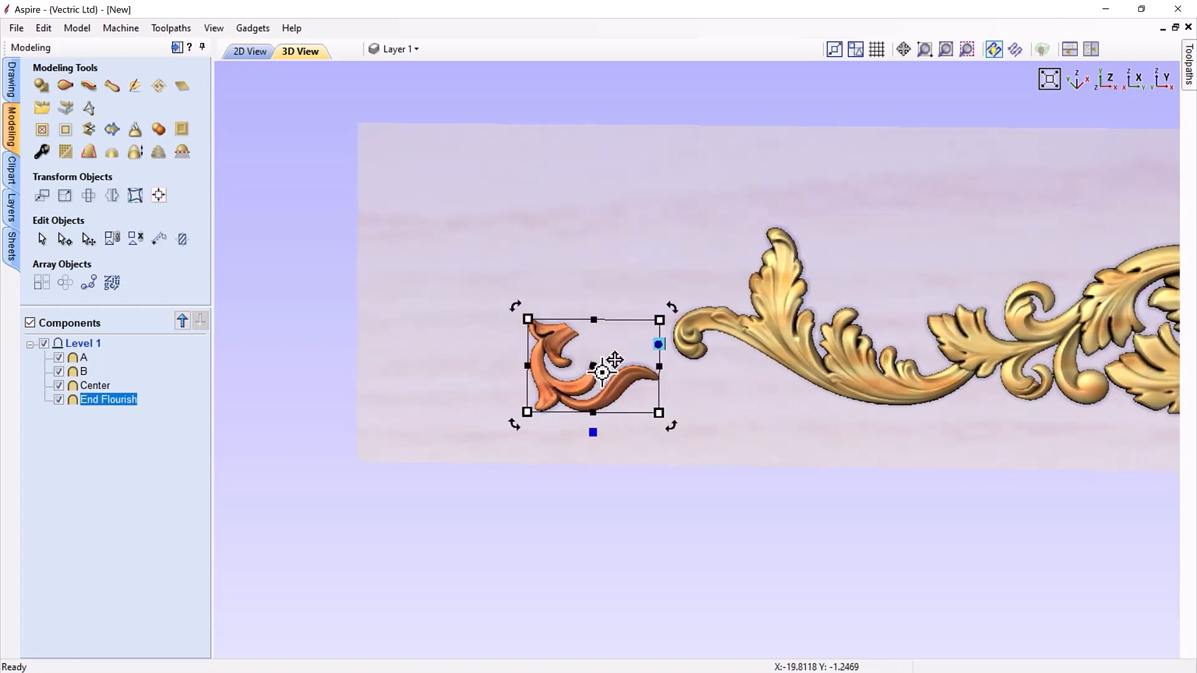
pyautogui.moveTo(607, 359); pyautogui.dragTo(720, 355)
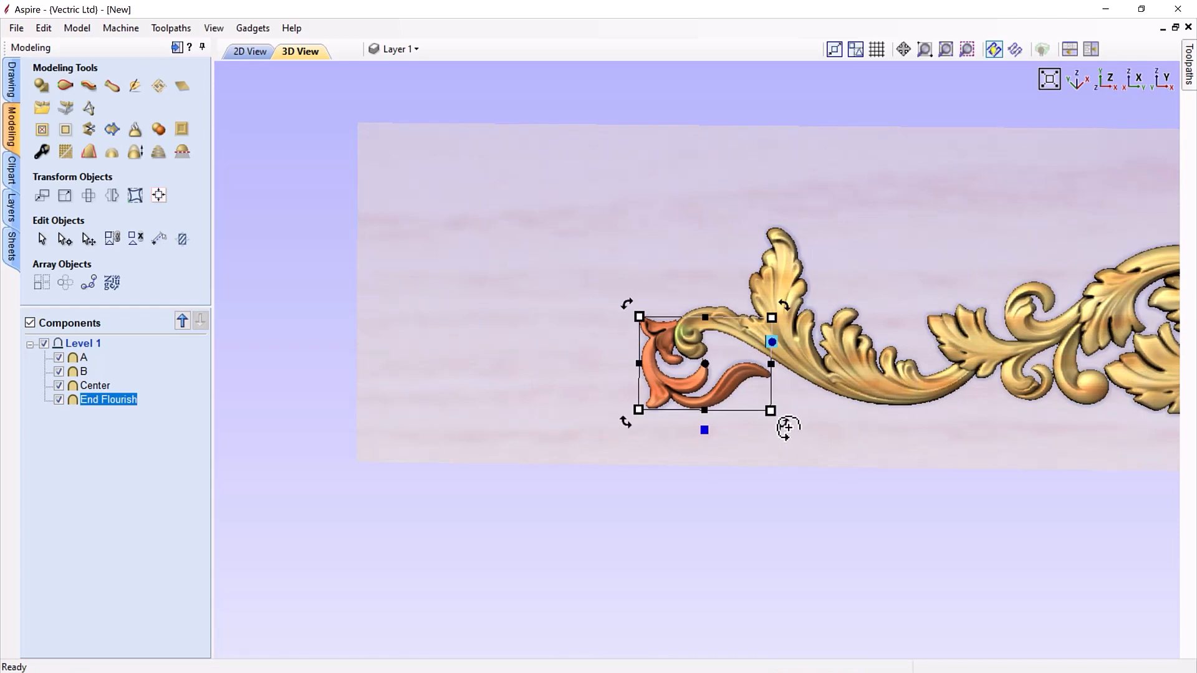
# Rotate the End Flourish clockwise and shift it outward so its leafy tip meets component A's curl
pyautogui.moveTo(783, 422); pyautogui.dragTo(738, 446)
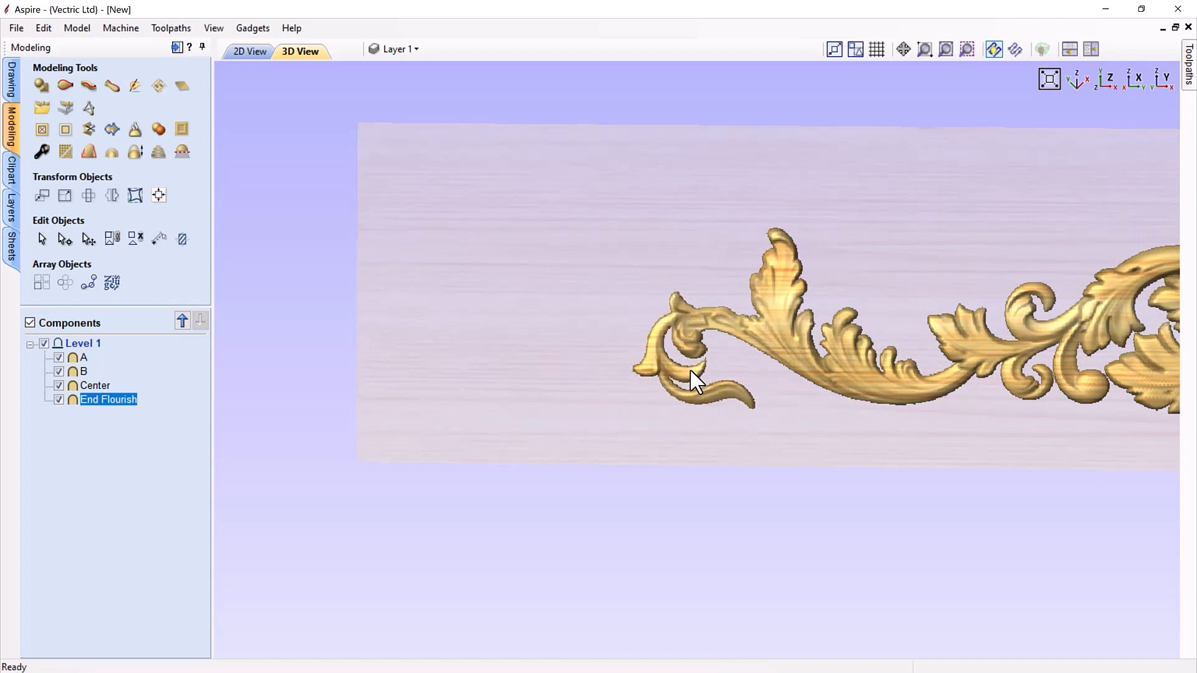
pyautogui.moveTo(692, 354); pyautogui.dragTo(673, 352)
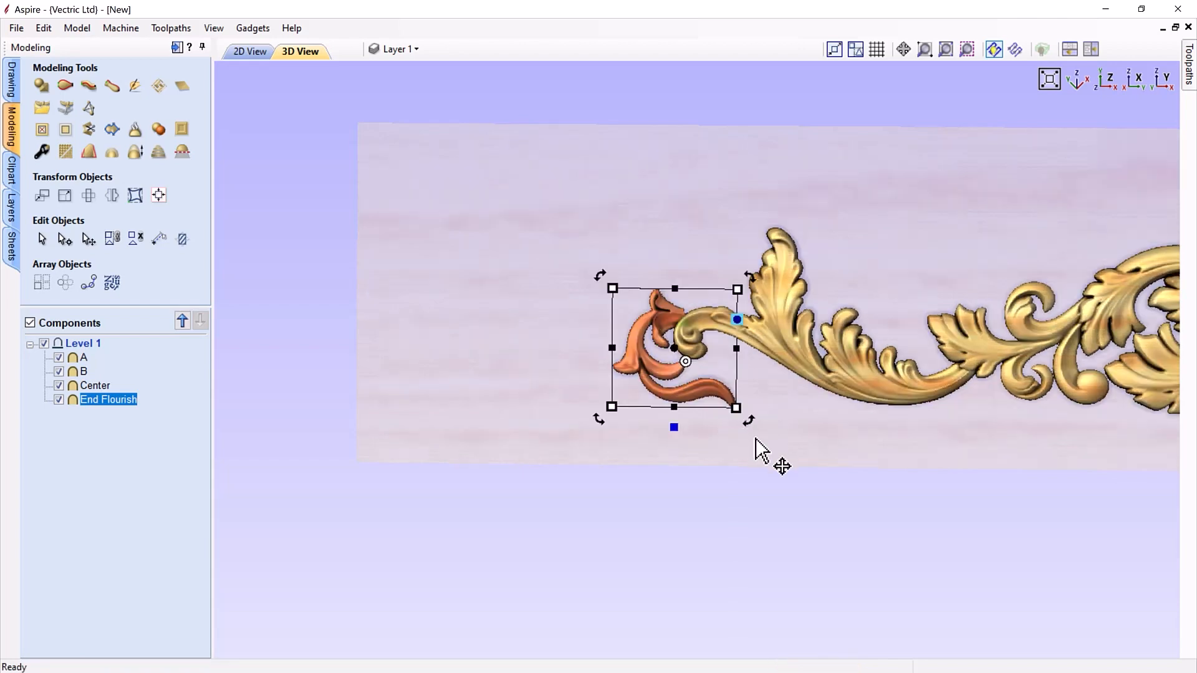
pyautogui.moveTo(743, 423); pyautogui.dragTo(706, 421)
pyautogui.click(673, 402)
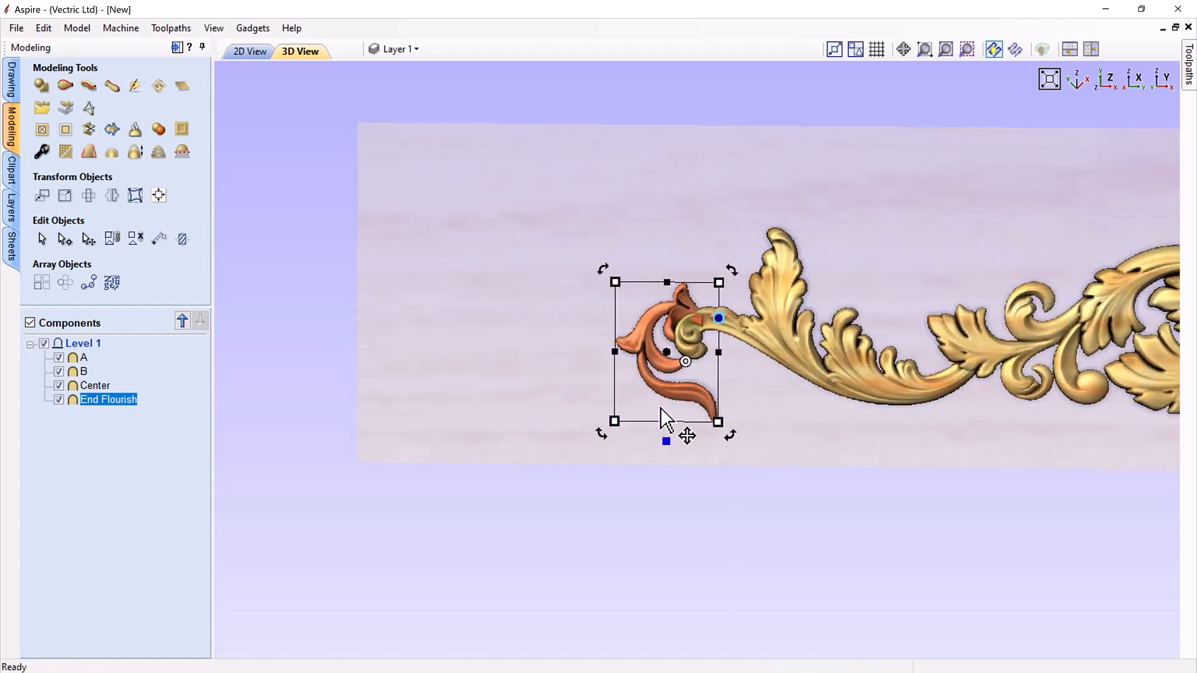
# Enlarge the End Flourish proportionally and fine-position its leafy tip over the end of component A's stem
pyautogui.moveTo(612, 422); pyautogui.dragTo(591, 436)
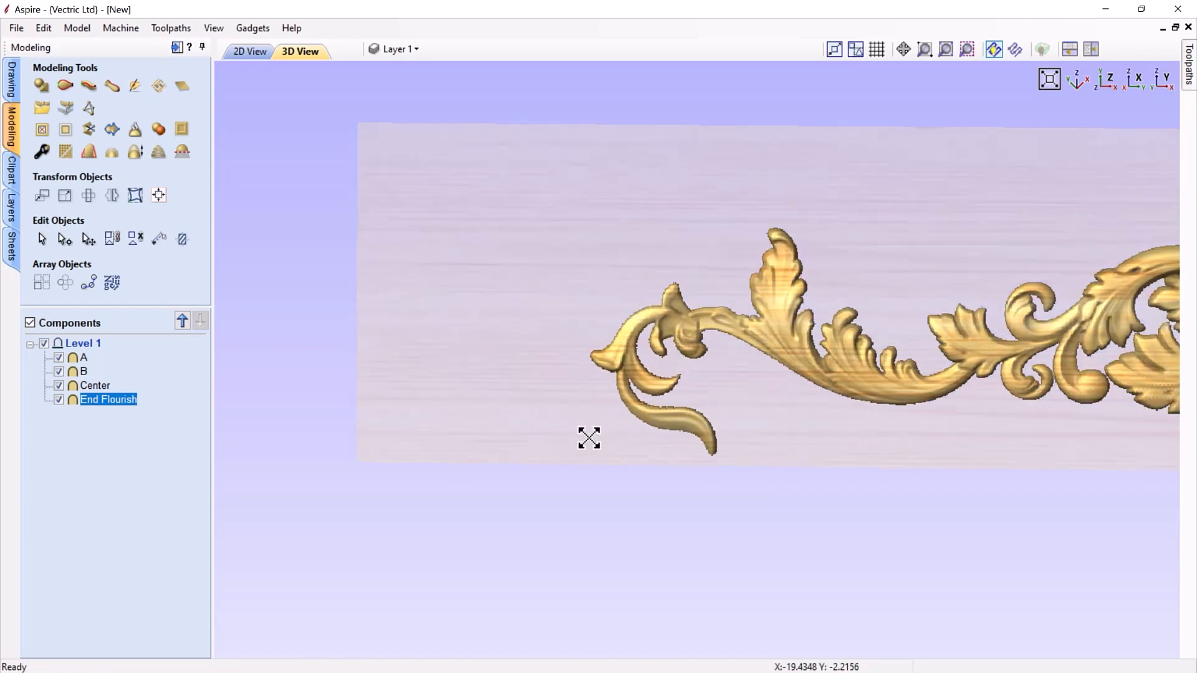
pyautogui.click(654, 393)
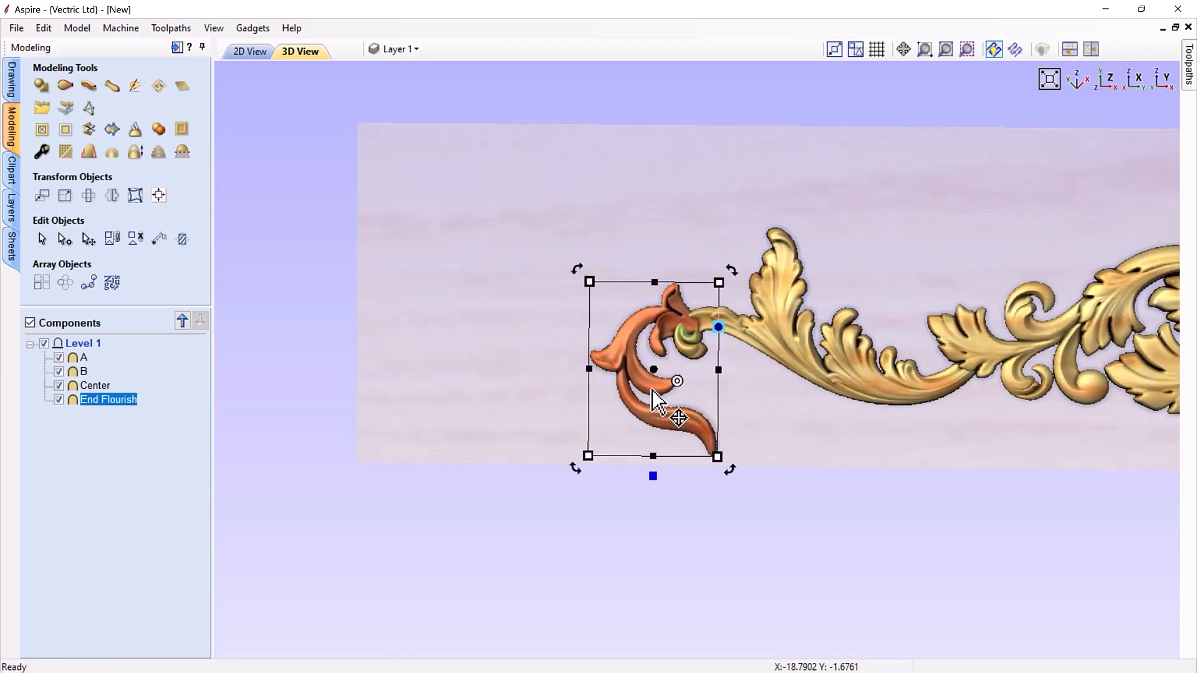
pyautogui.moveTo(654, 370); pyautogui.dragTo(657, 366)
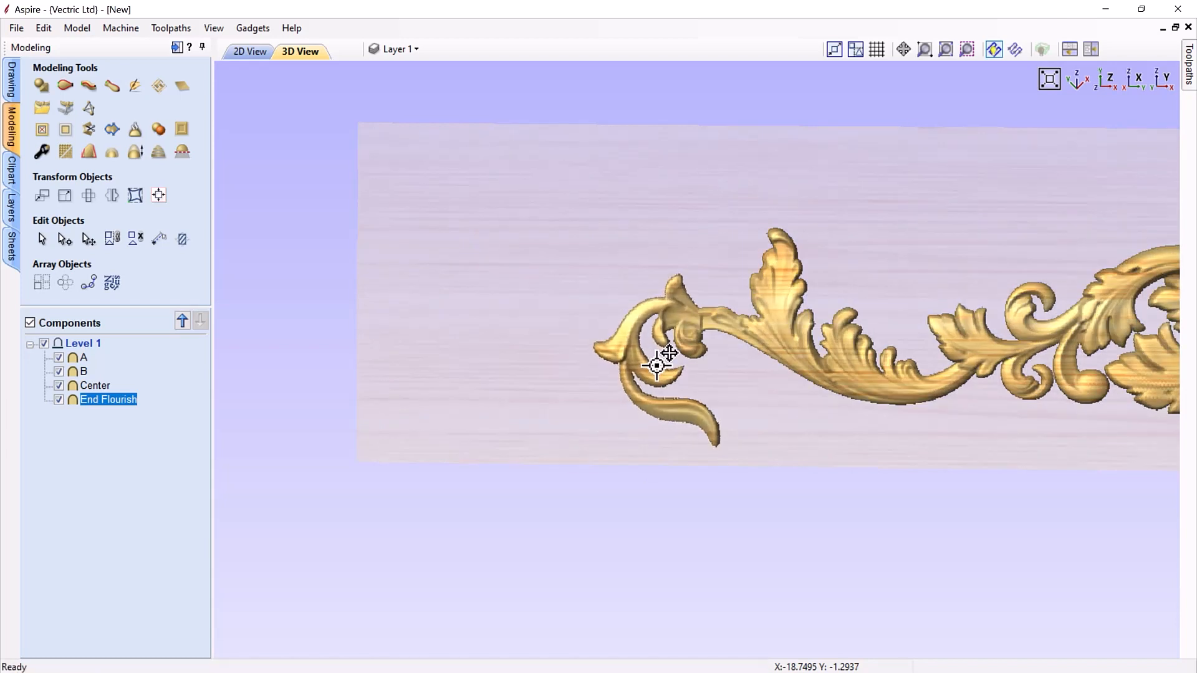
pyautogui.click(656, 366)
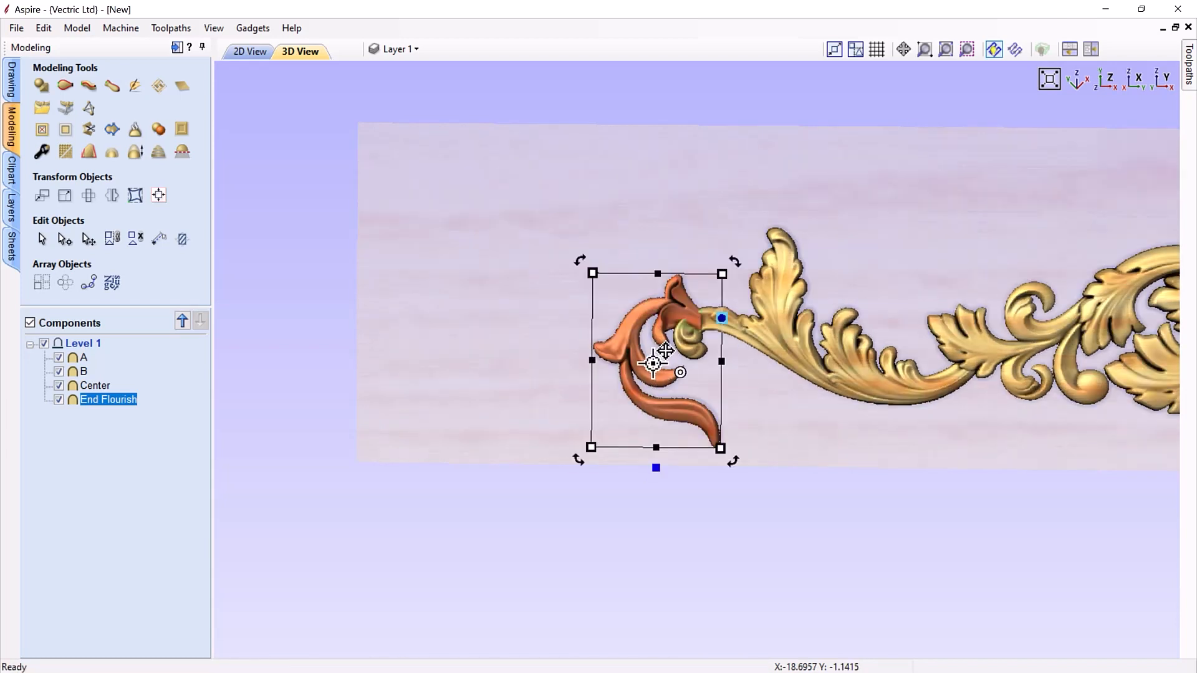
pyautogui.moveTo(657, 366); pyautogui.dragTo(659, 365)
pyautogui.moveTo(658, 364); pyautogui.dragTo(657, 362)
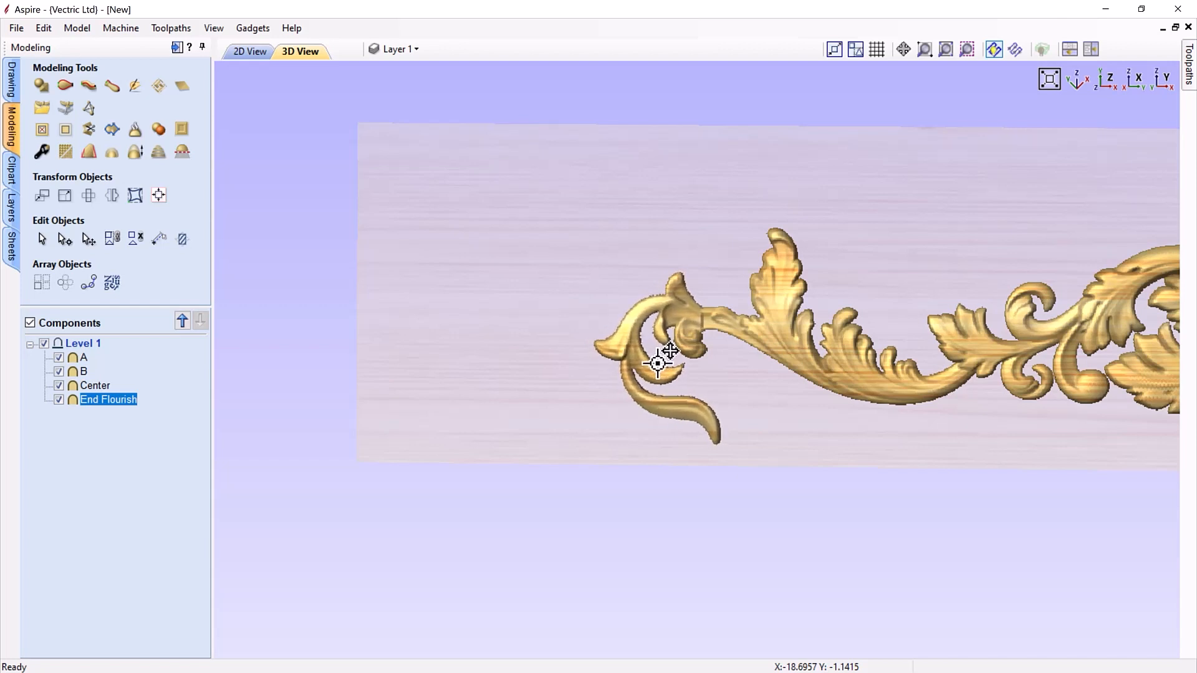
# Inspect the overlap with component A at an angle and adjust the End Flourish's height with its 3D height handle
pyautogui.click(702, 402)
pyautogui.moveTo(800, 434); pyautogui.dragTo(805, 472)
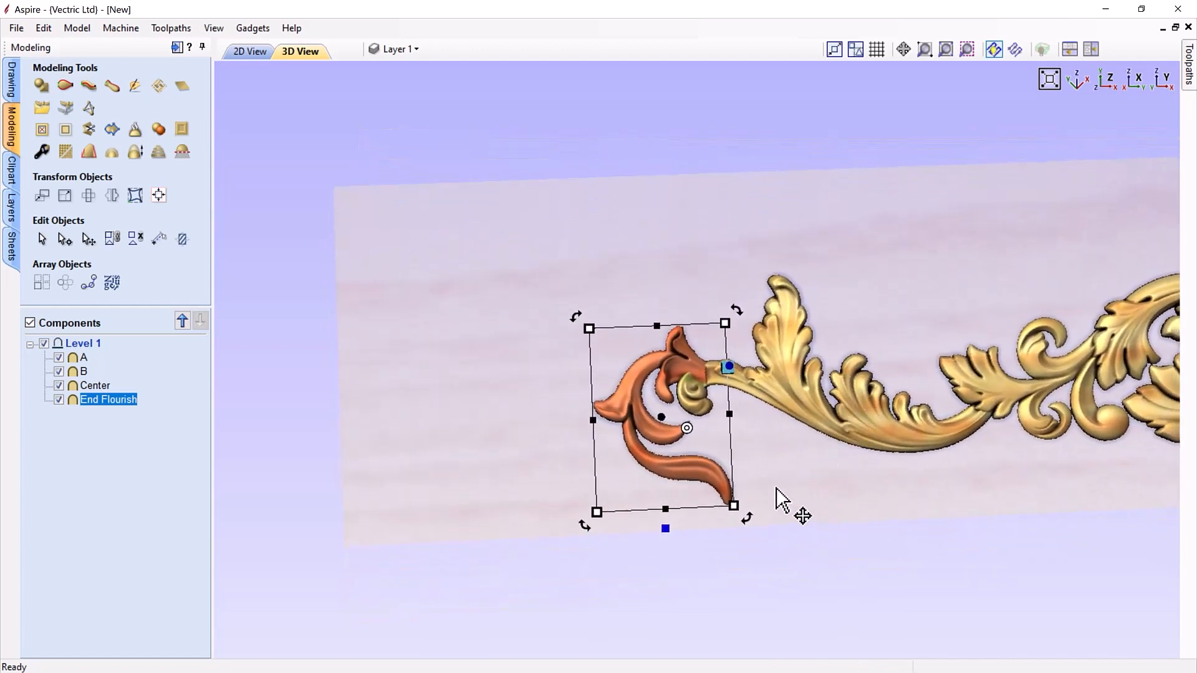
pyautogui.moveTo(524, 449); pyautogui.dragTo(642, 327)
pyautogui.moveTo(815, 441); pyautogui.dragTo(828, 406)
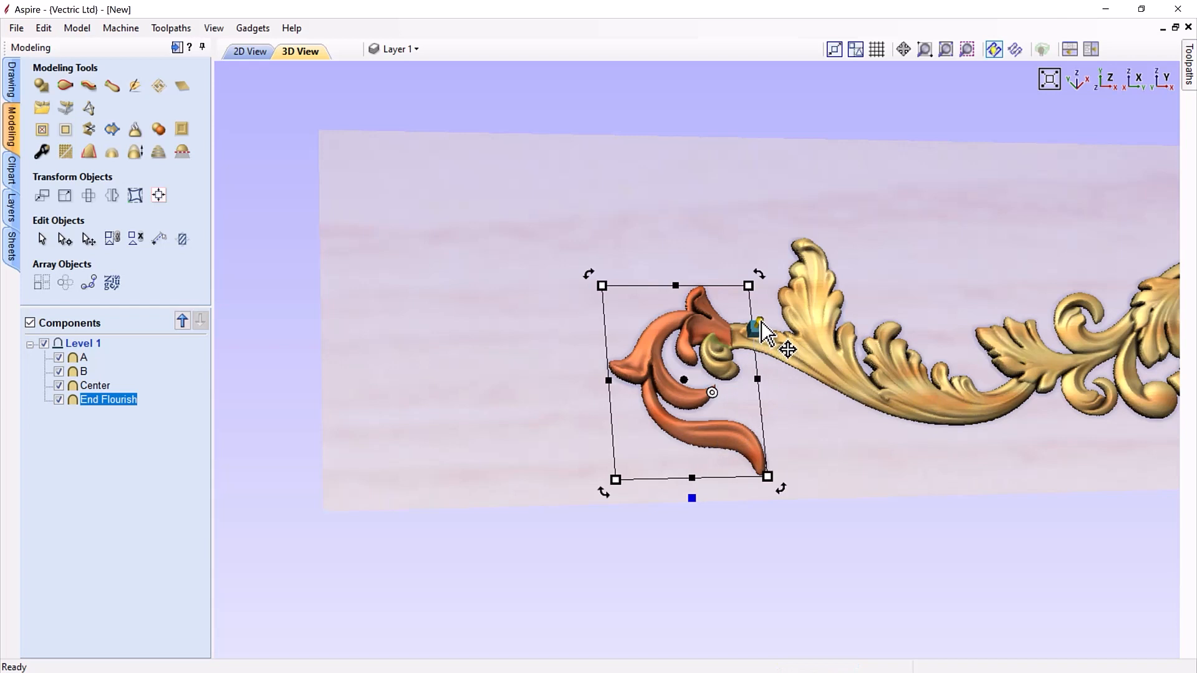
pyautogui.moveTo(761, 321); pyautogui.dragTo(760, 321)
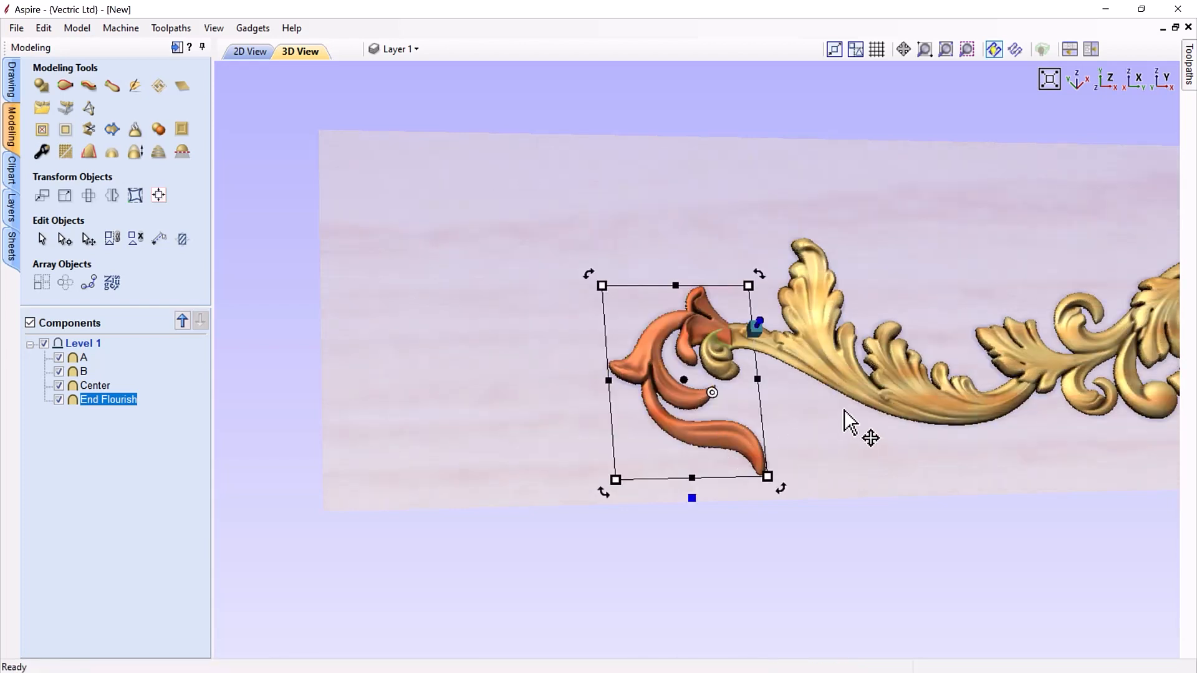
# Tilt component A by 0.2 degrees, with the tilt anchor set at its curled outer end
pyautogui.click(920, 399)
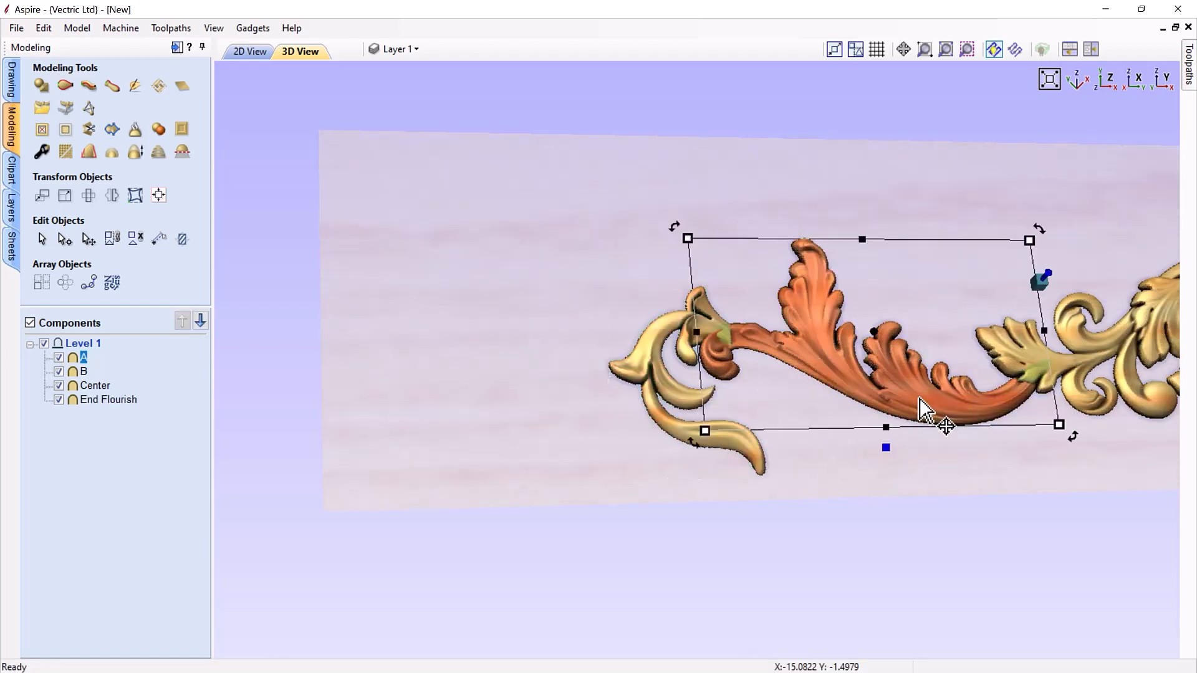
pyautogui.click(888, 448)
pyautogui.moveTo(811, 477); pyautogui.dragTo(410, 198)
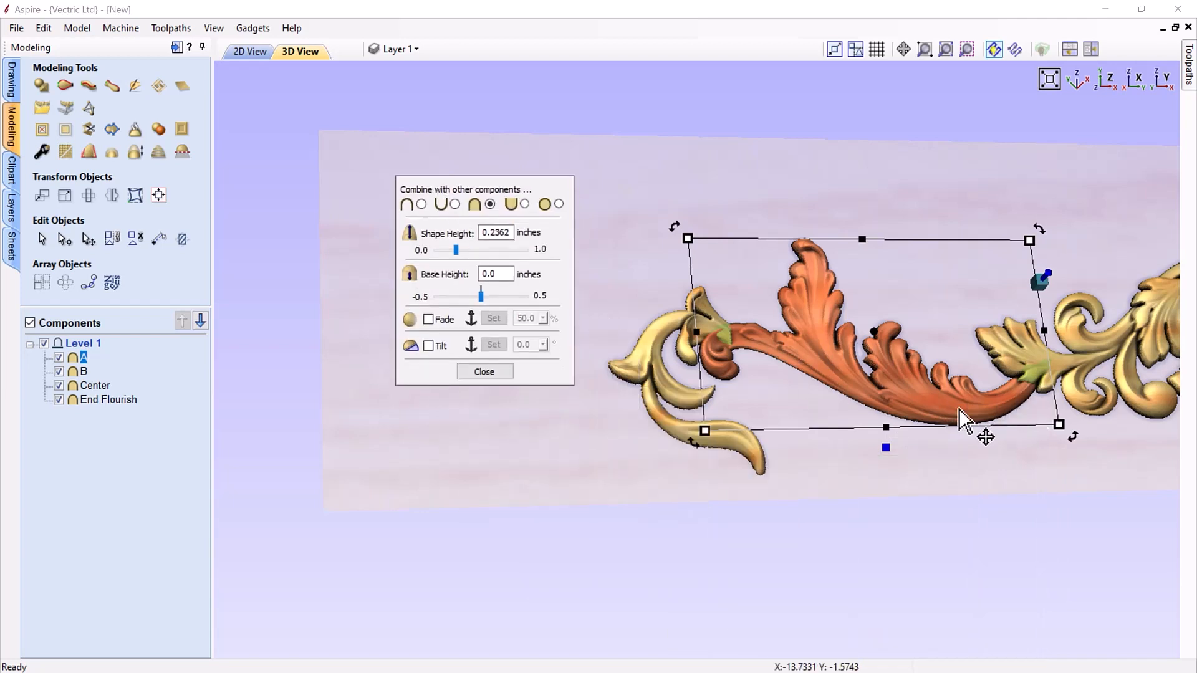
pyautogui.click(429, 346)
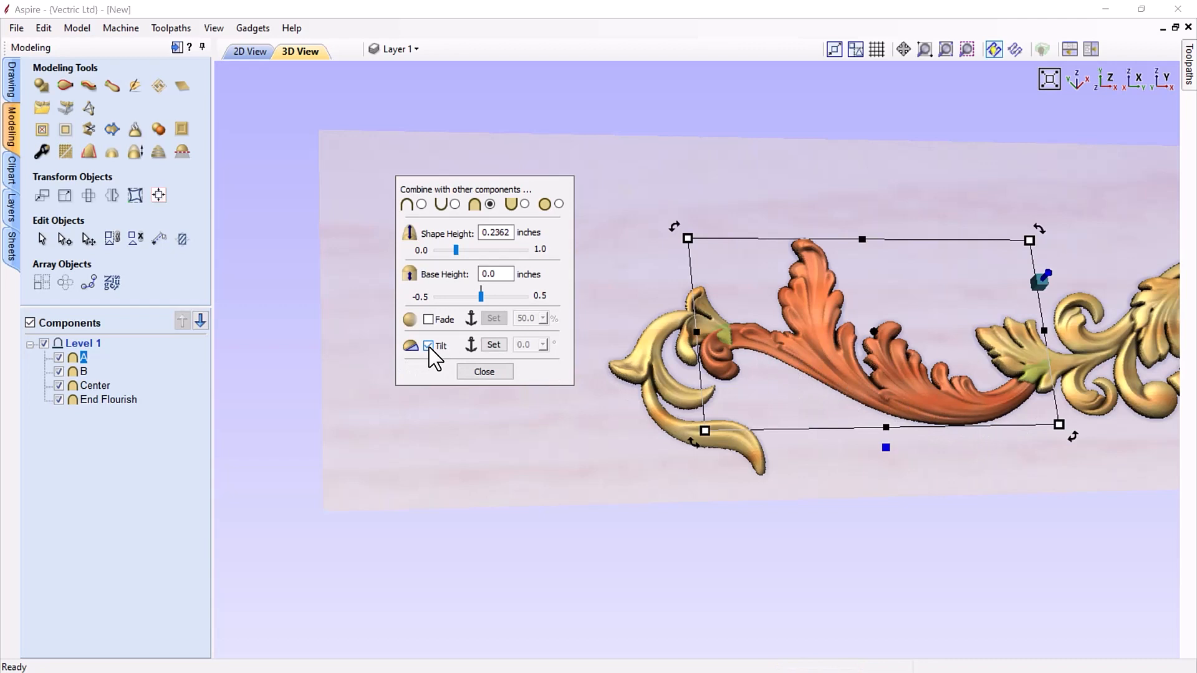
pyautogui.click(494, 345)
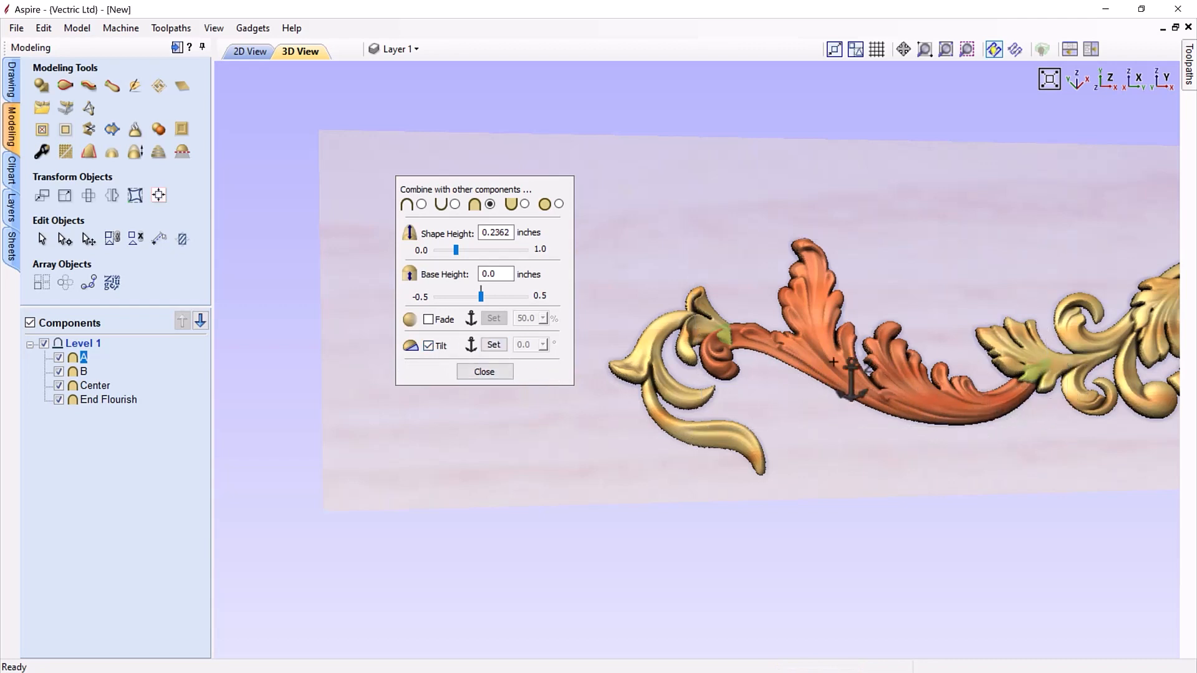
pyautogui.click(704, 331)
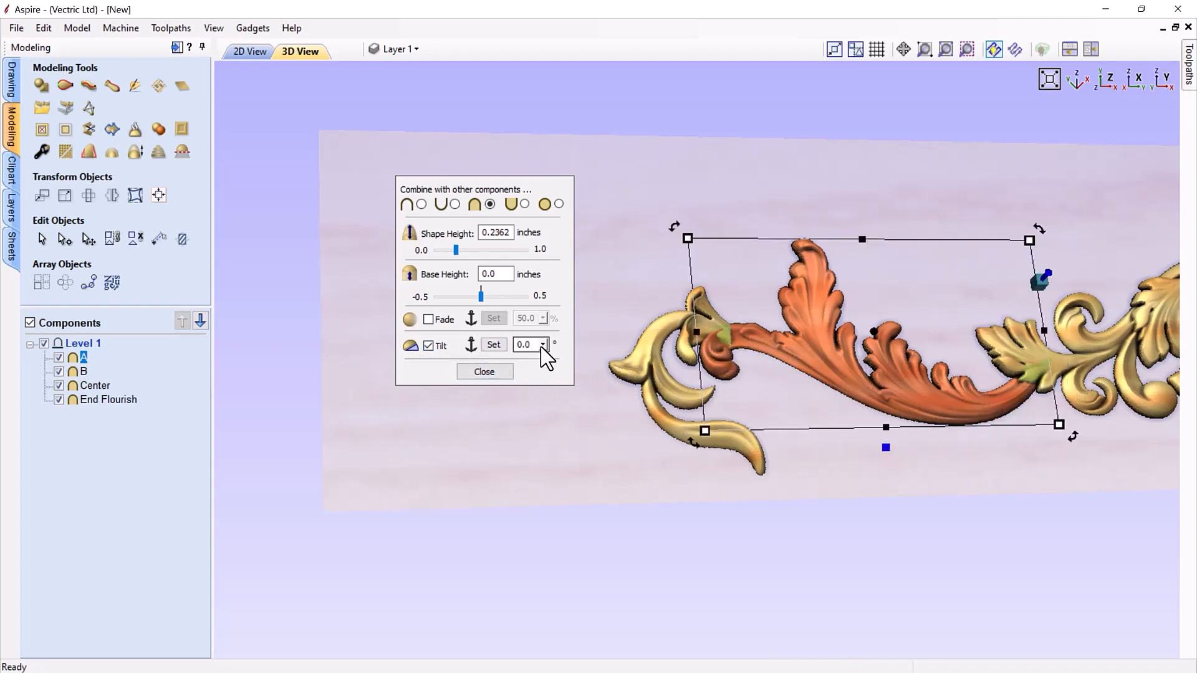
pyautogui.click(542, 348)
pyautogui.moveTo(543, 360); pyautogui.dragTo(545, 364)
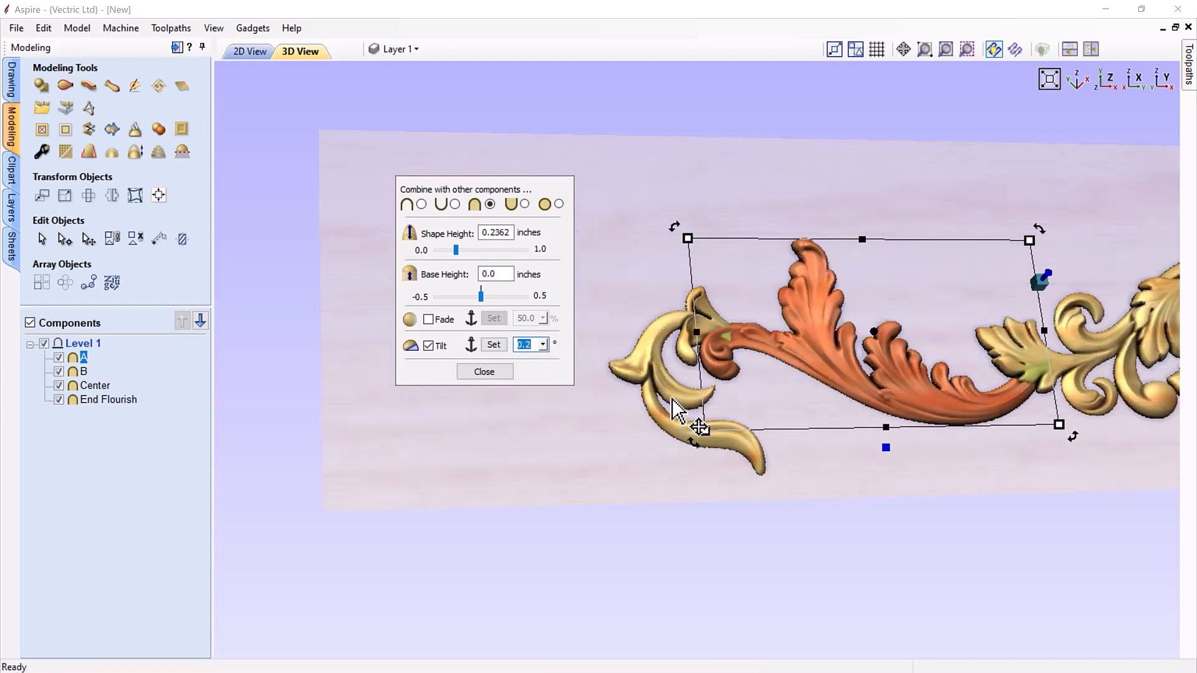
pyautogui.click(504, 374)
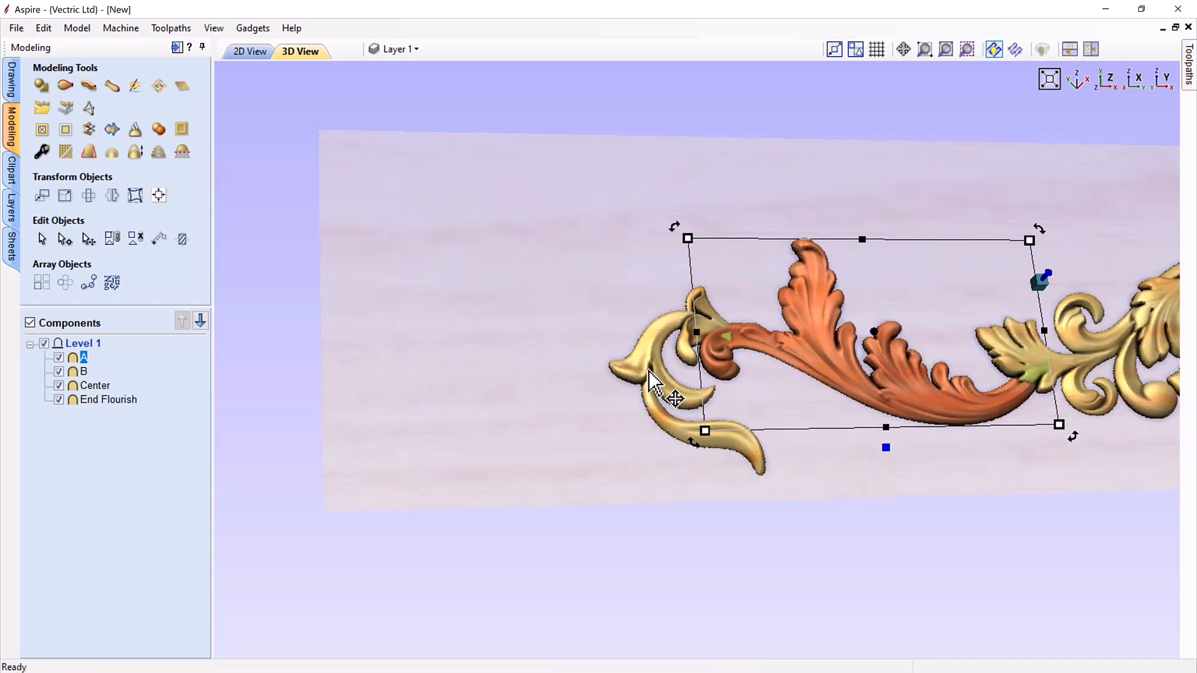
# Nudge the End Flourish slightly outward from component A's curled end
pyautogui.click(649, 372)
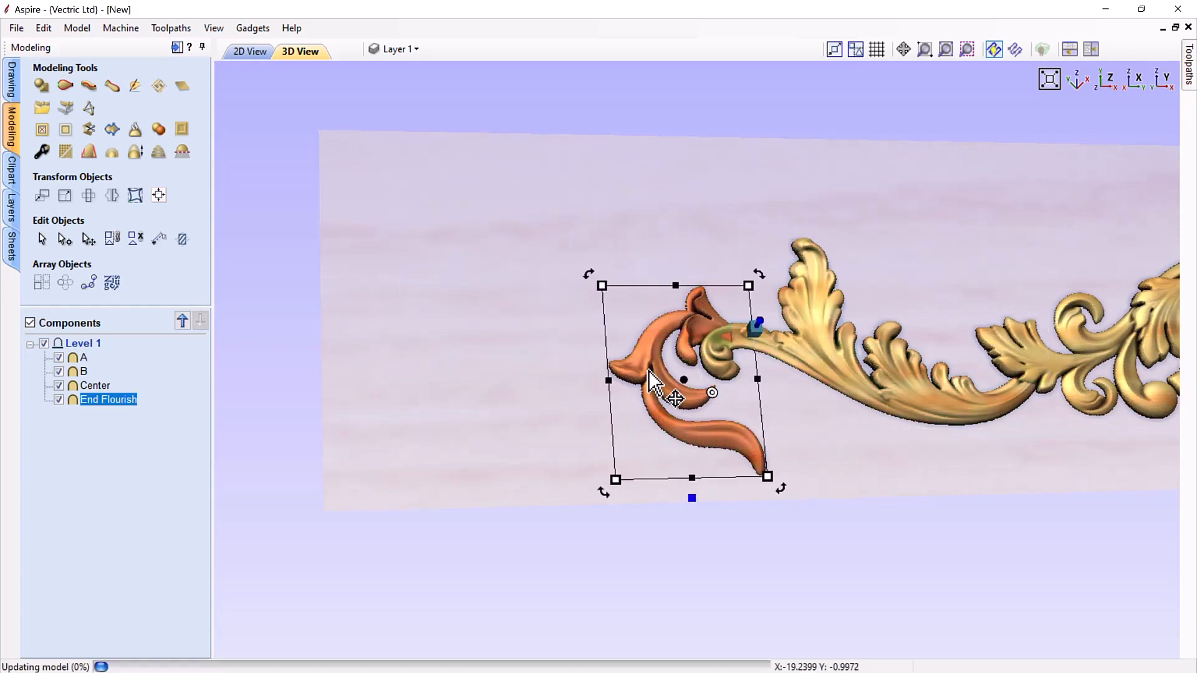
pyautogui.press('Left')
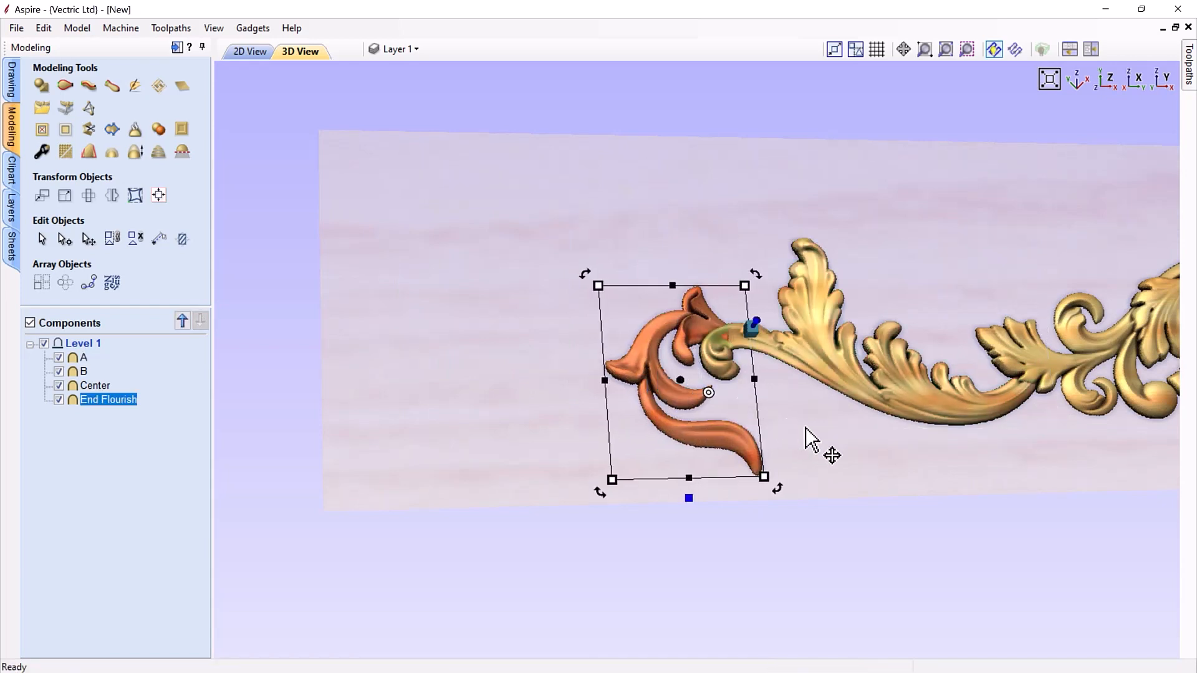
# Rotate the End Flourish slightly clockwise at component A's curled outer end, working in the top-down view
pyautogui.click(945, 470)
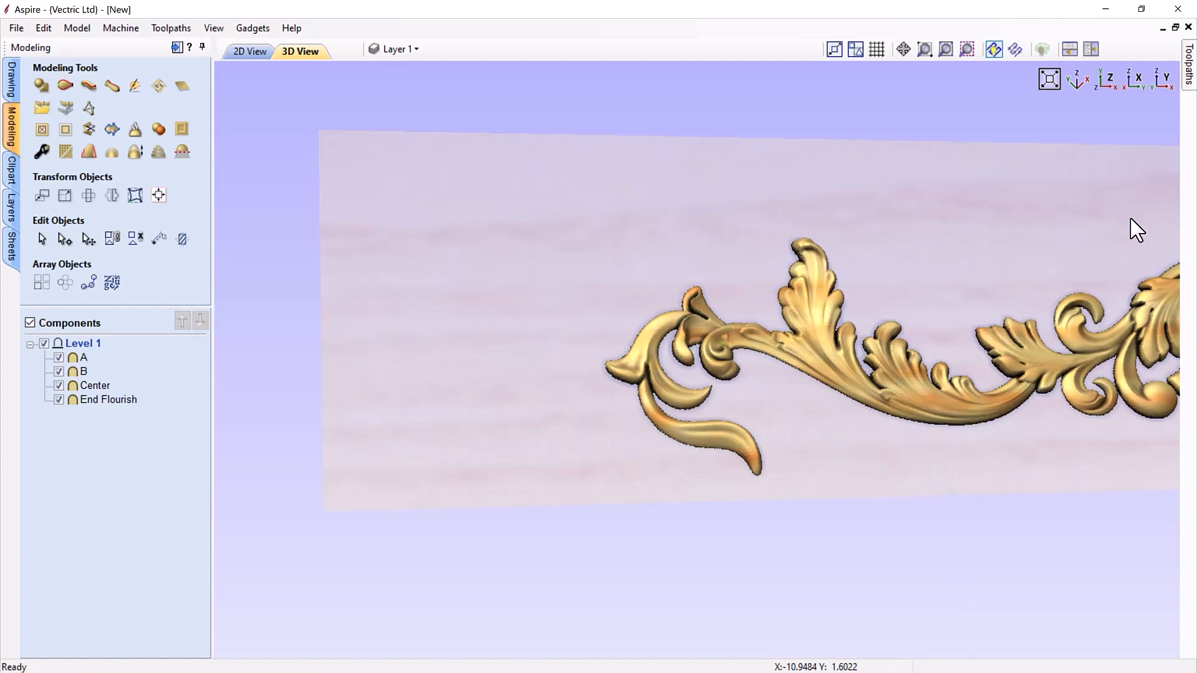
pyautogui.click(1109, 80)
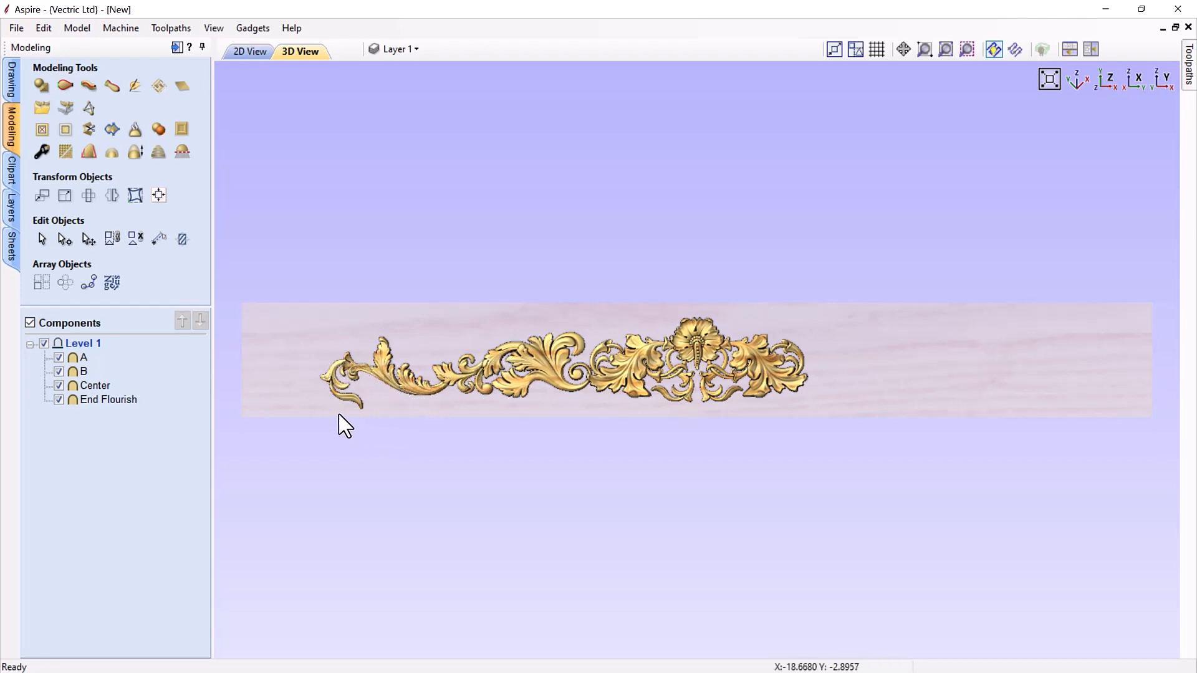
pyautogui.scroll(2, 330, 414)
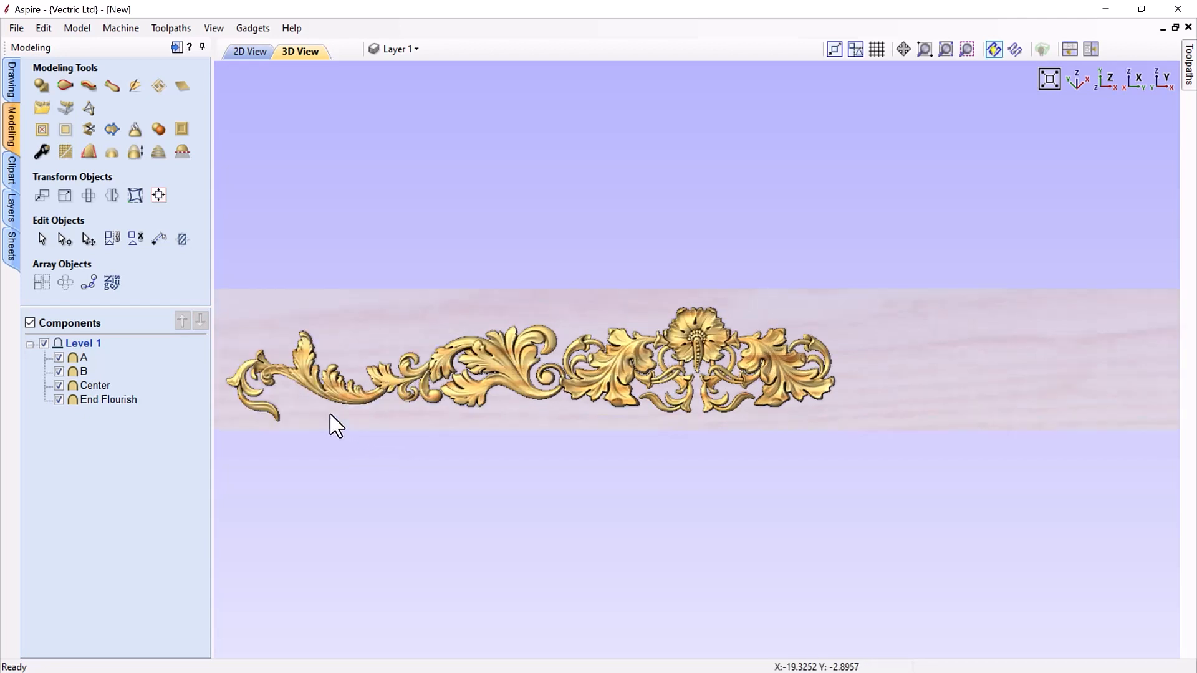
pyautogui.moveTo(400, 507); pyautogui.dragTo(480, 472, button='middle')
pyautogui.scroll(2, 461, 481)
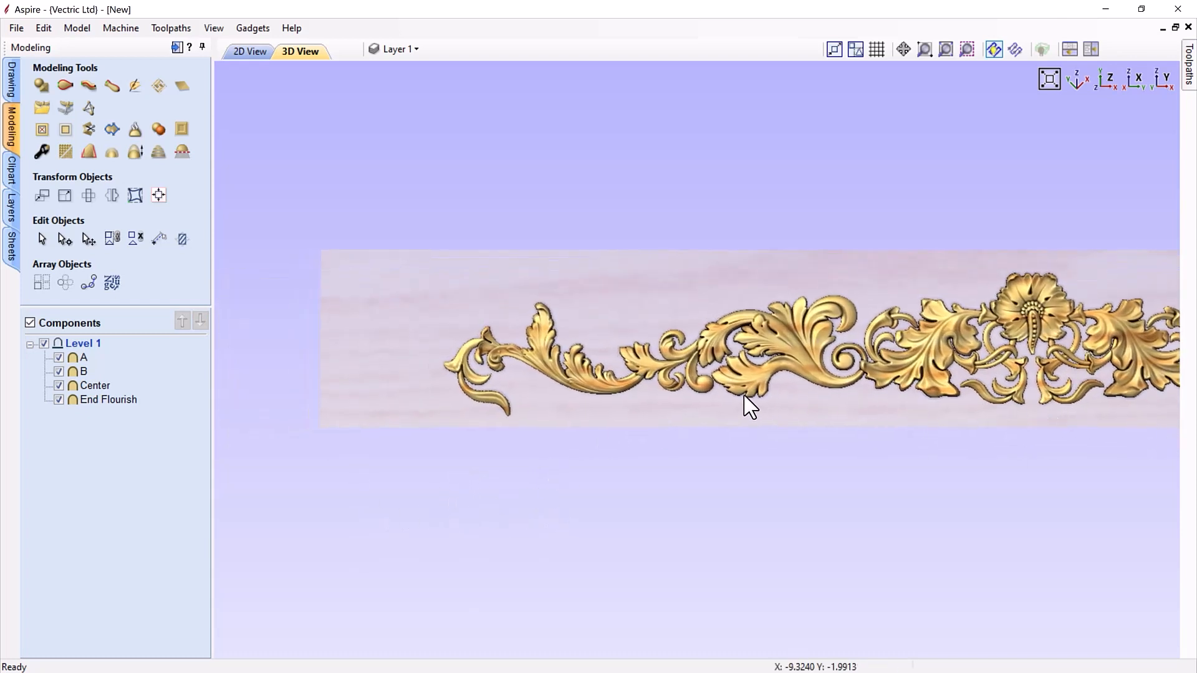
pyautogui.click(461, 368)
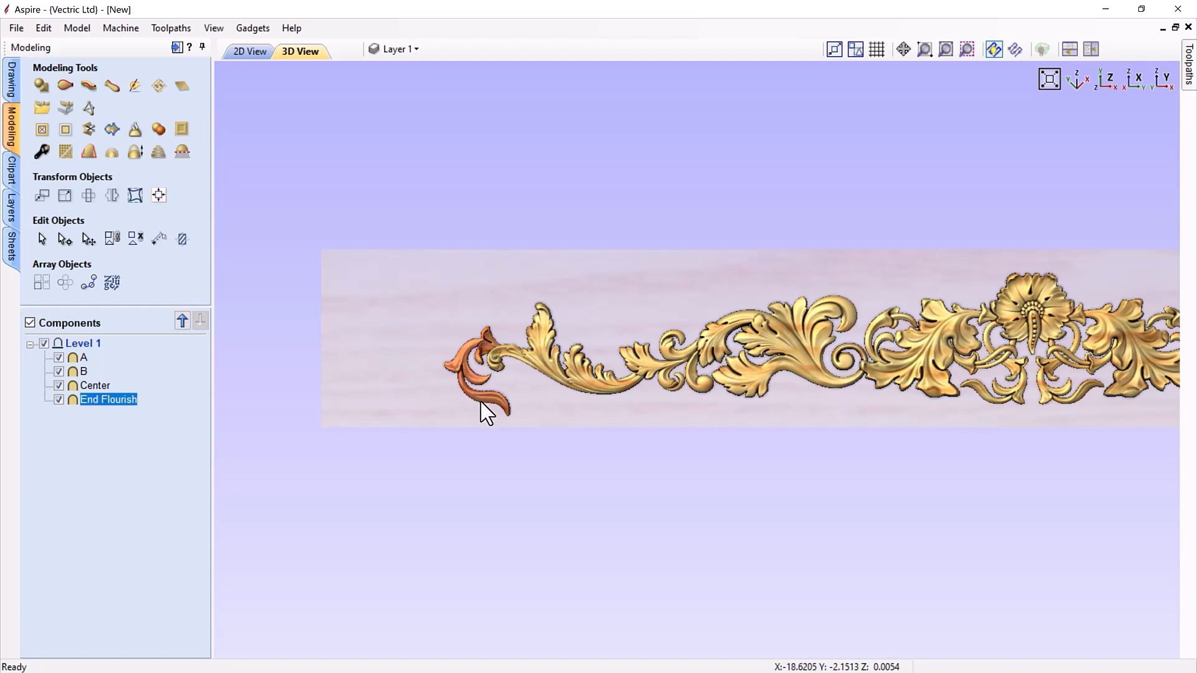
pyautogui.scroll(2, 484, 409)
pyautogui.click(364, 365)
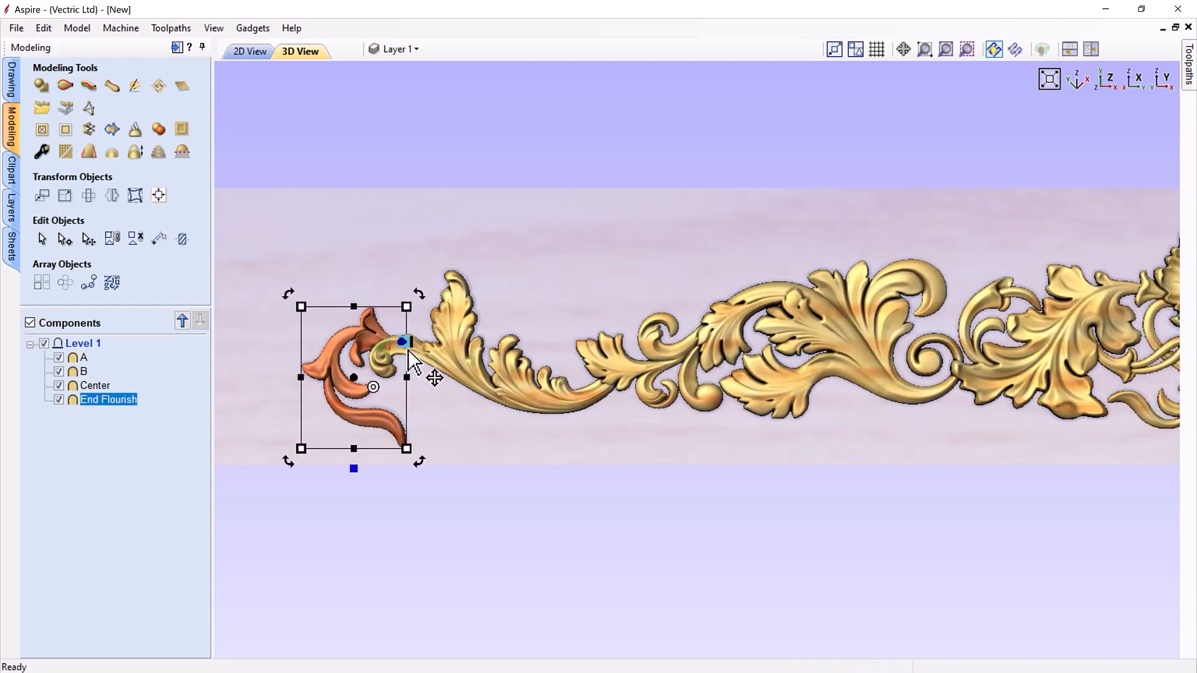
pyautogui.click(425, 303)
pyautogui.moveTo(425, 302); pyautogui.dragTo(427, 307)
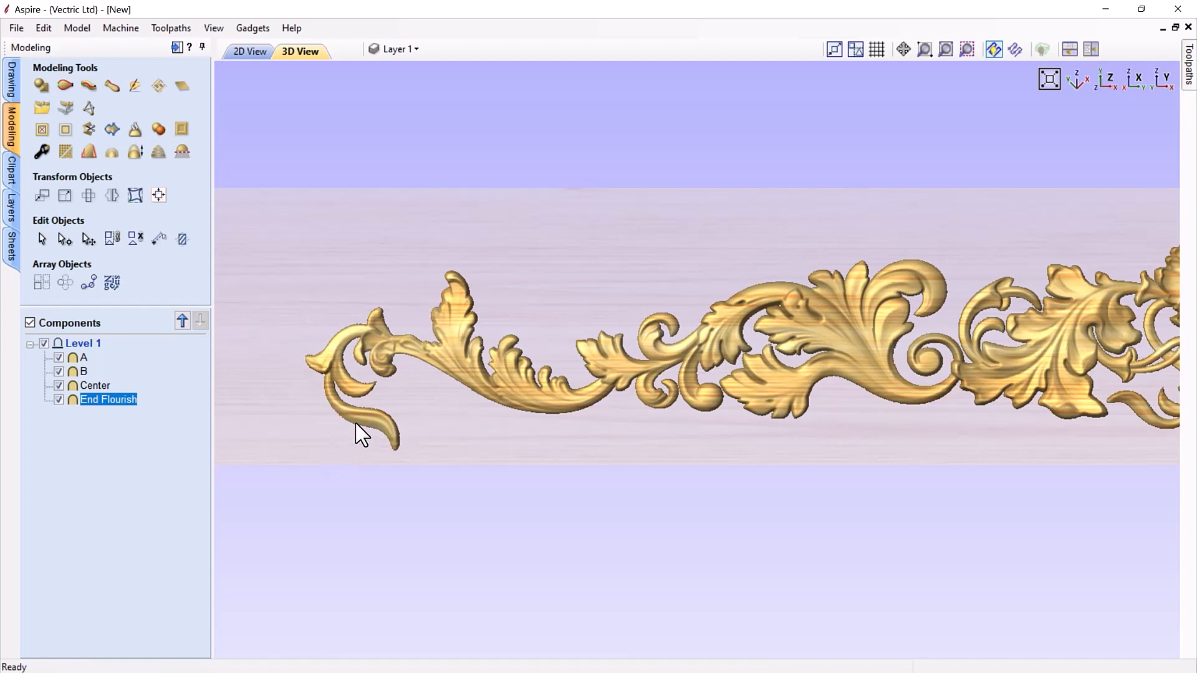
# Scale the End Flourish down slightly and reposition its leafy tip against the end of component A's stem
pyautogui.moveTo(354, 418); pyautogui.dragTo(347, 420)
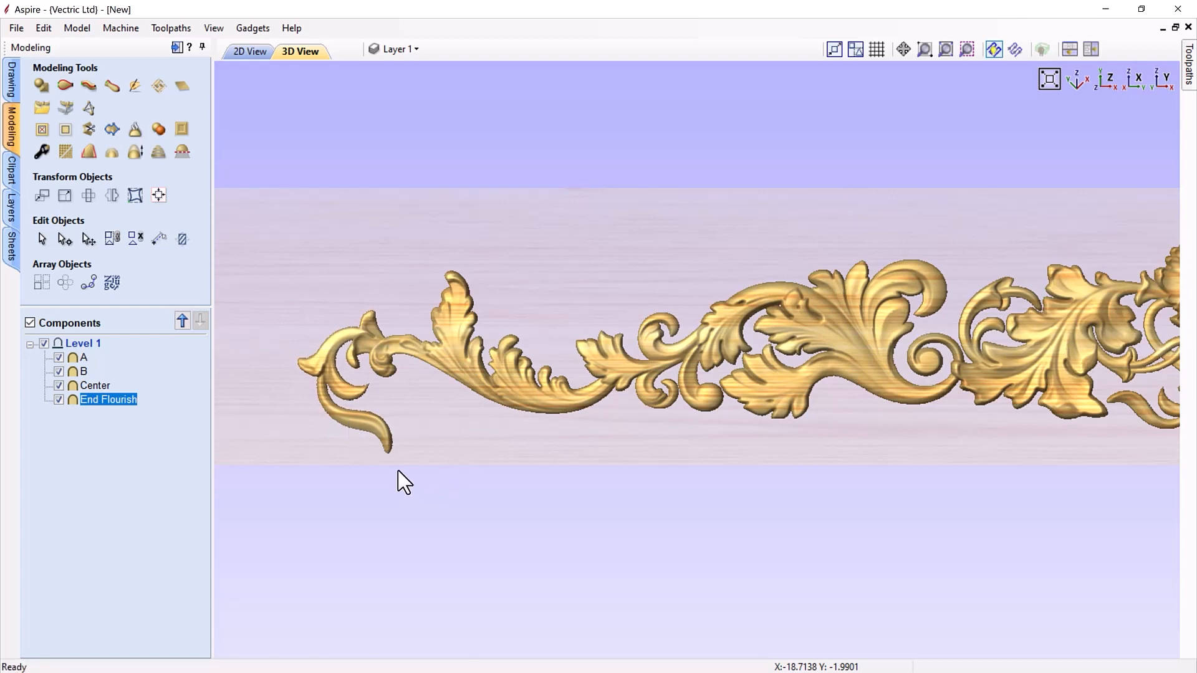
pyautogui.moveTo(395, 458); pyautogui.dragTo(385, 437)
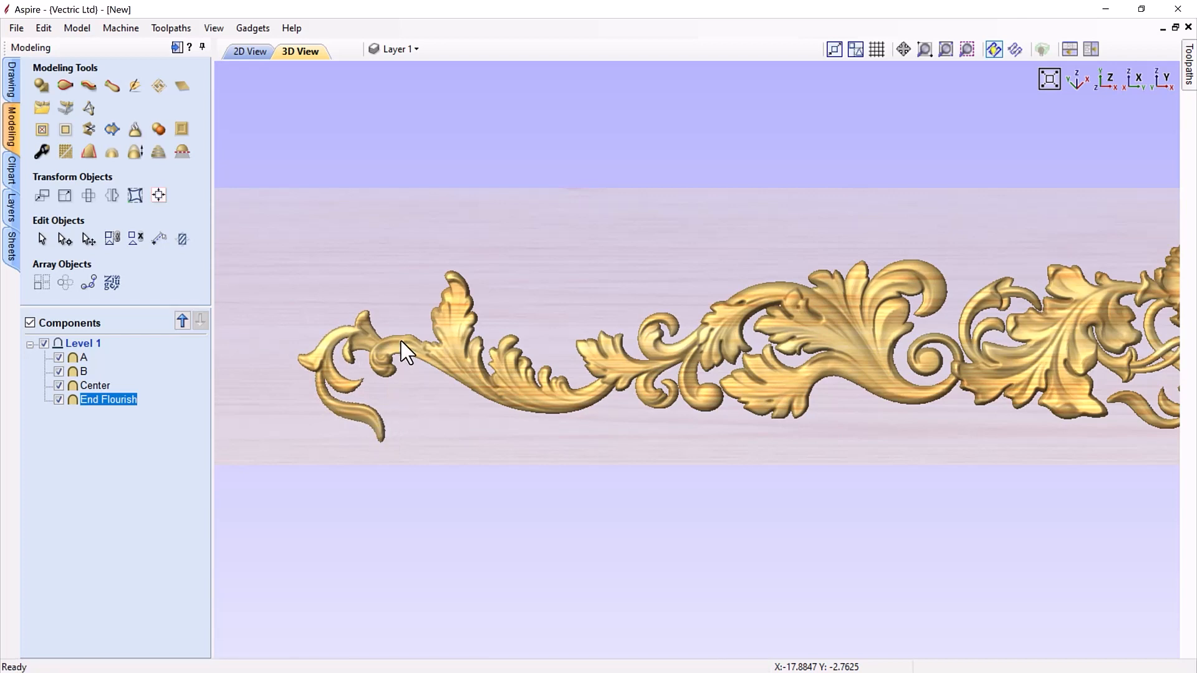
pyautogui.moveTo(334, 333); pyautogui.dragTo(342, 335)
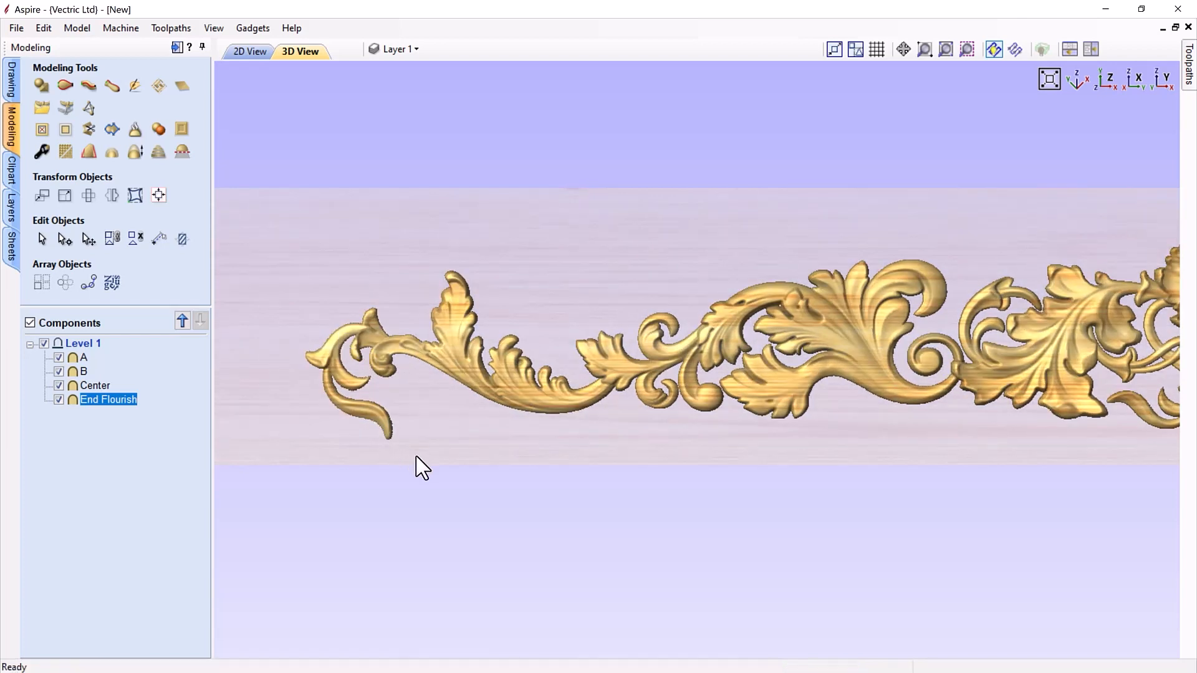
pyautogui.click(441, 431)
pyautogui.moveTo(677, 476); pyautogui.dragTo(711, 481)
pyautogui.click(1107, 81)
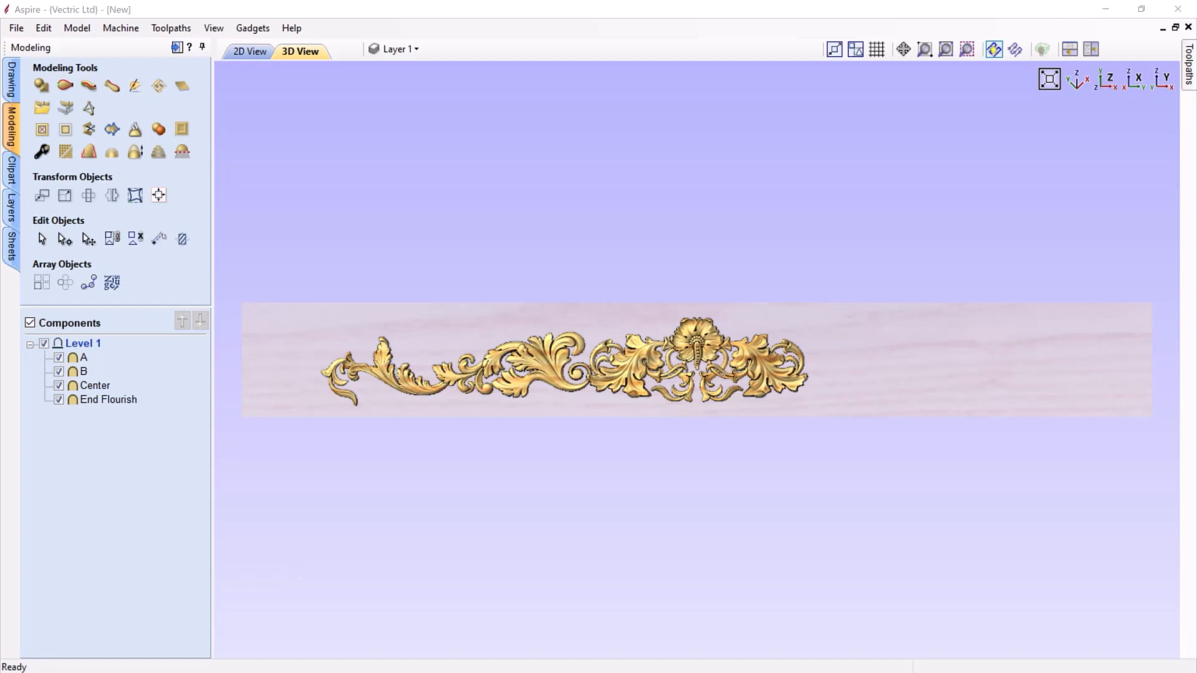
# Hide the Center component and group components A, B and End Flourish
pyautogui.click(60, 387)
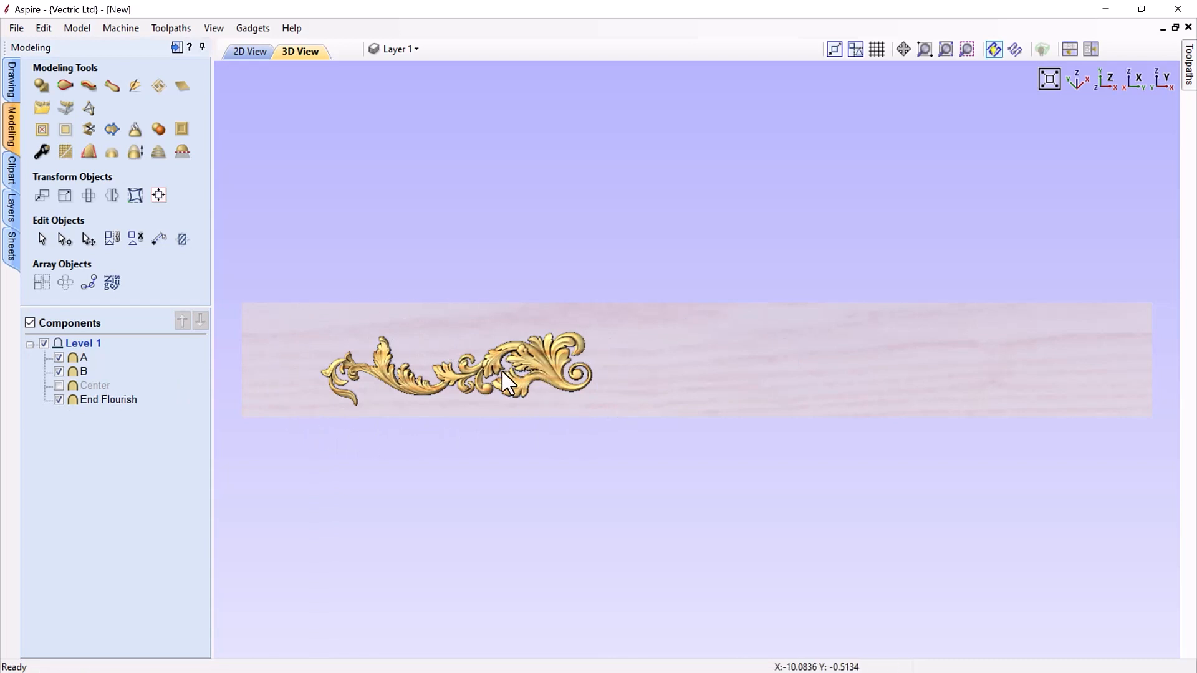
pyautogui.click(77, 359)
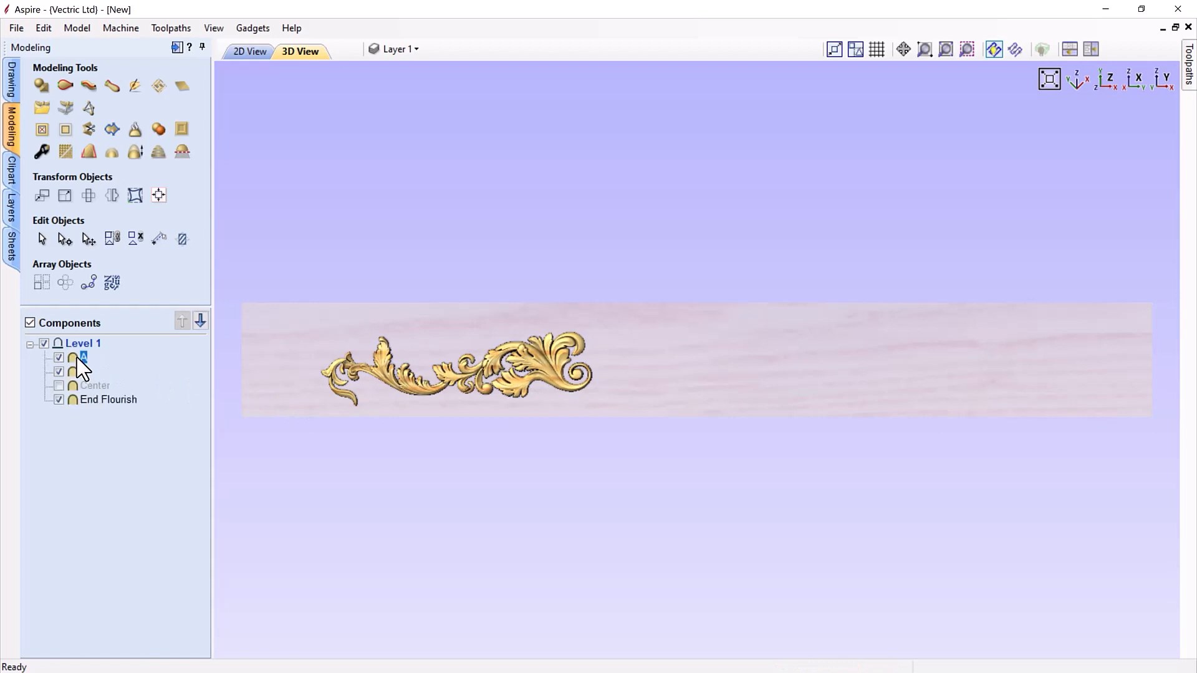
pyautogui.keyDown('ctrl'); pyautogui.click(76, 372); pyautogui.keyUp('ctrl')
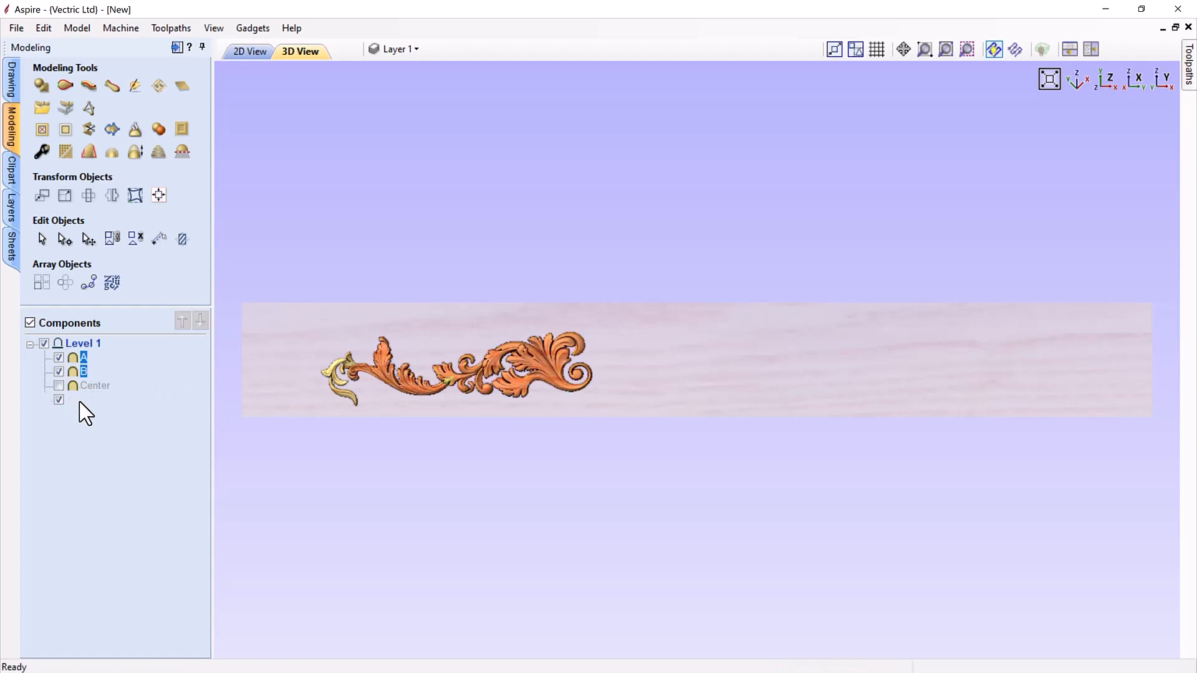
pyautogui.keyDown('ctrl'); pyautogui.click(81, 402); pyautogui.keyUp('ctrl')
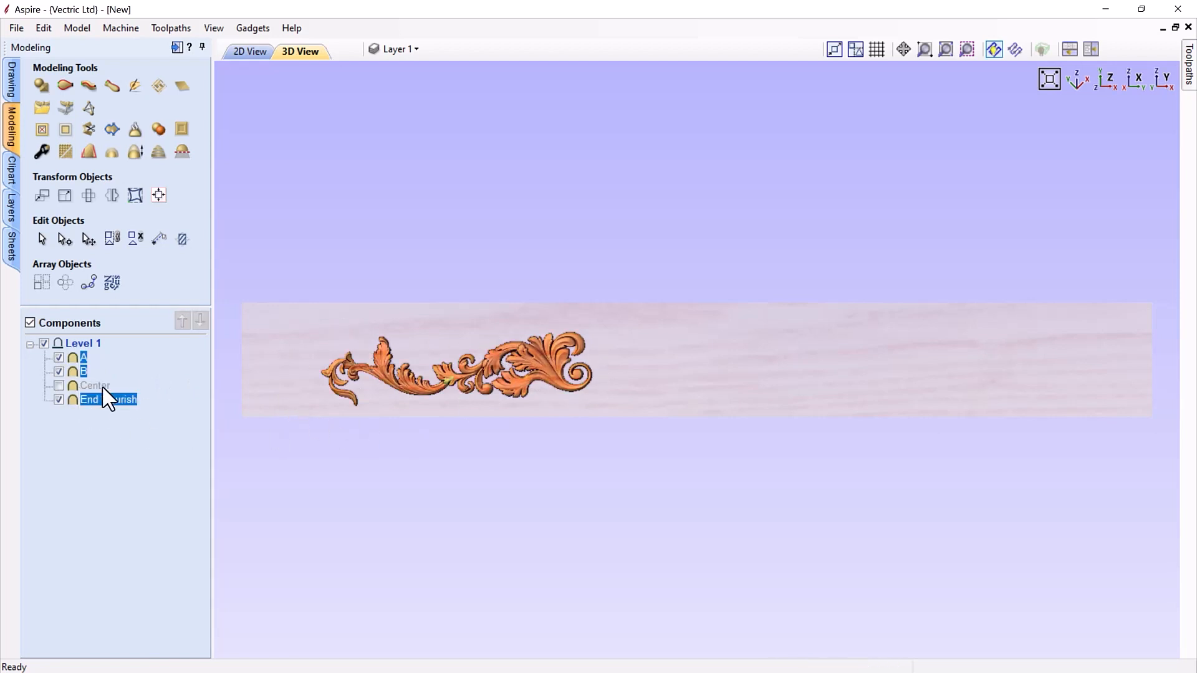
pyautogui.rightClick(74, 361)
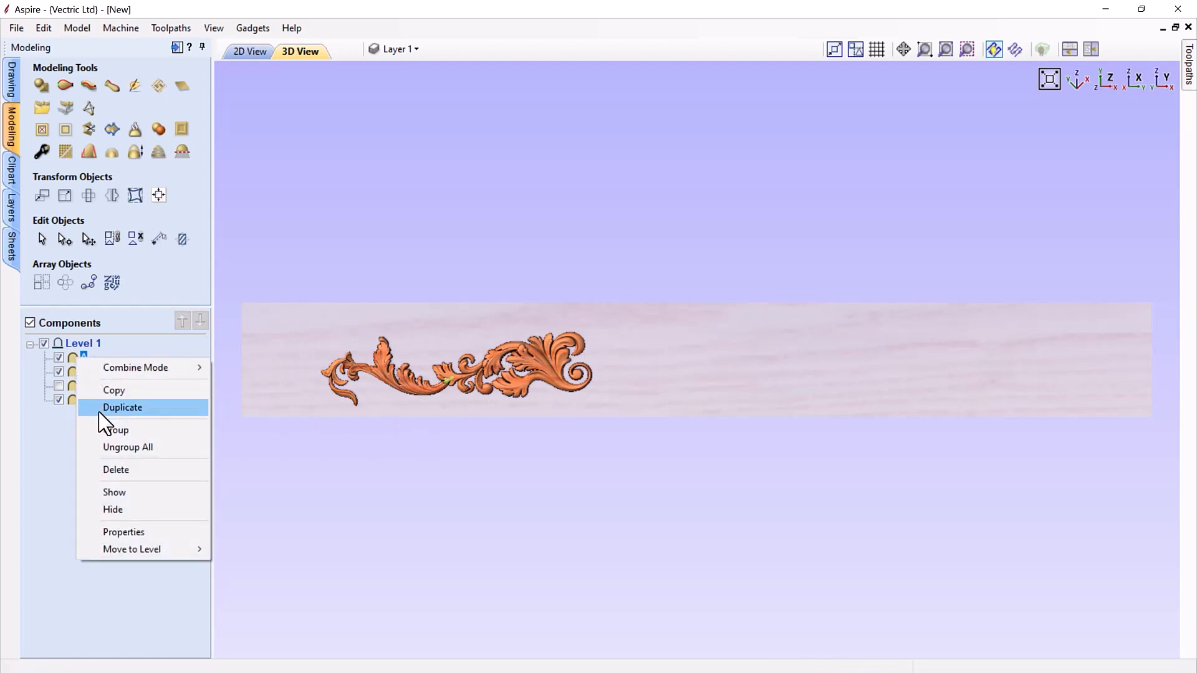
pyautogui.click(112, 430)
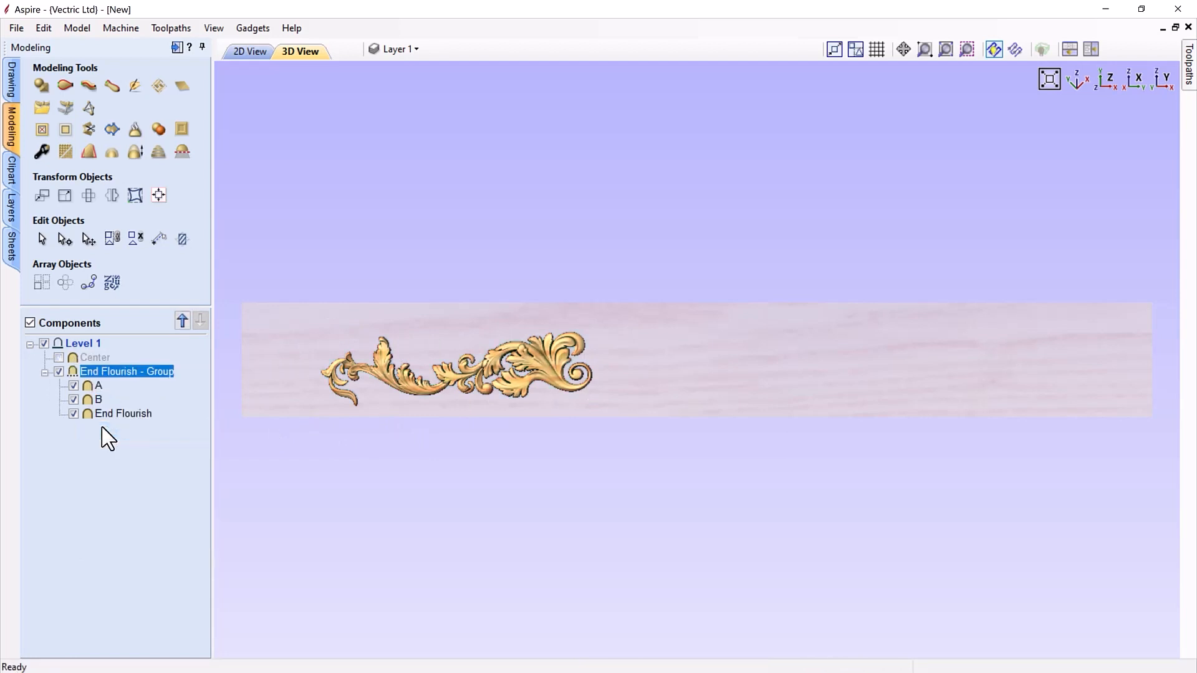
# Rename the new component group to End Flourish
pyautogui.rightClick(105, 373)
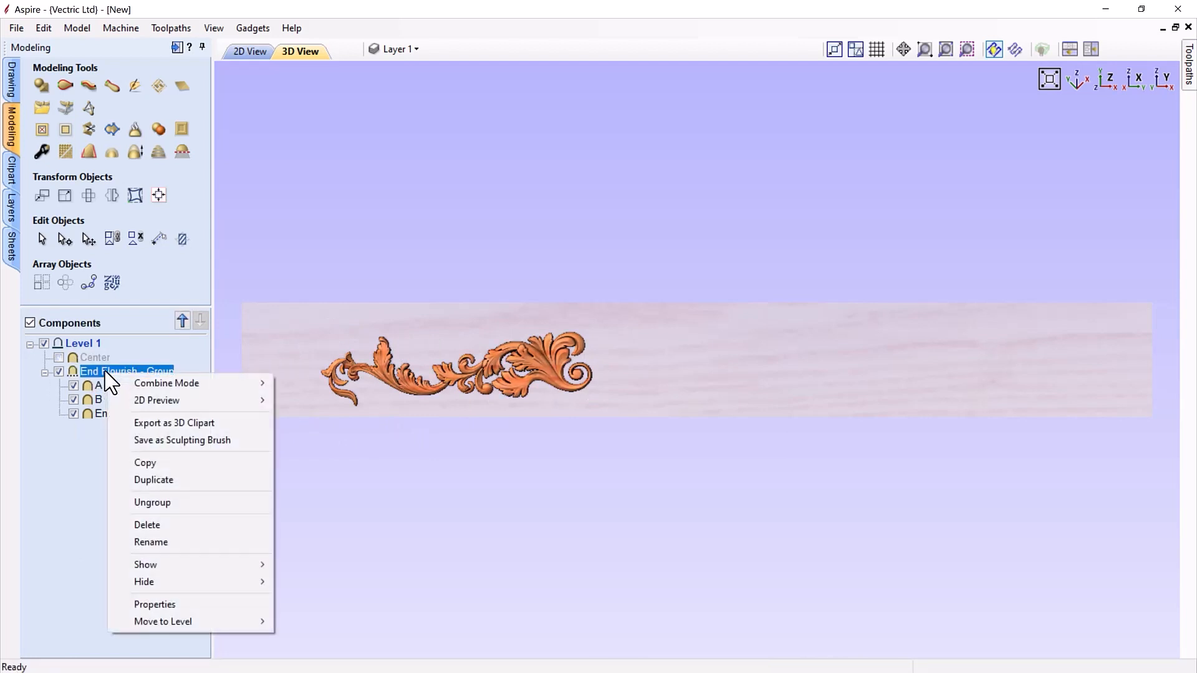
pyautogui.click(134, 543)
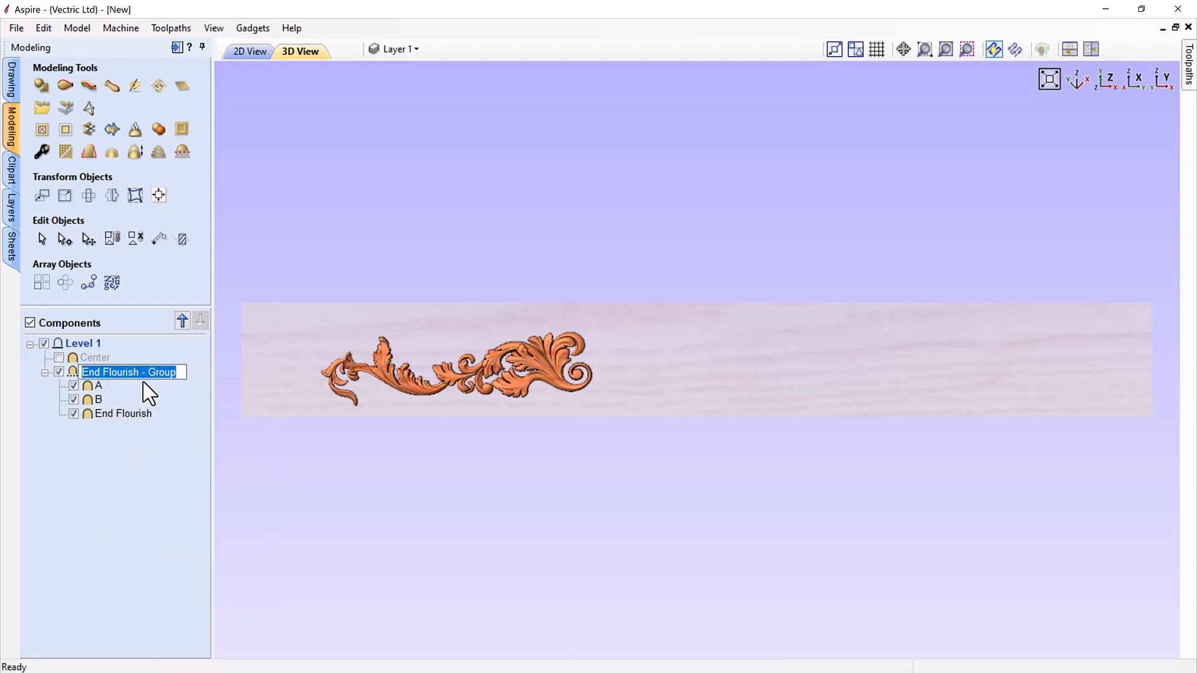
pyautogui.moveTo(143, 377); pyautogui.dragTo(208, 379)
pyautogui.press('BackSpace')
pyautogui.click(173, 447)
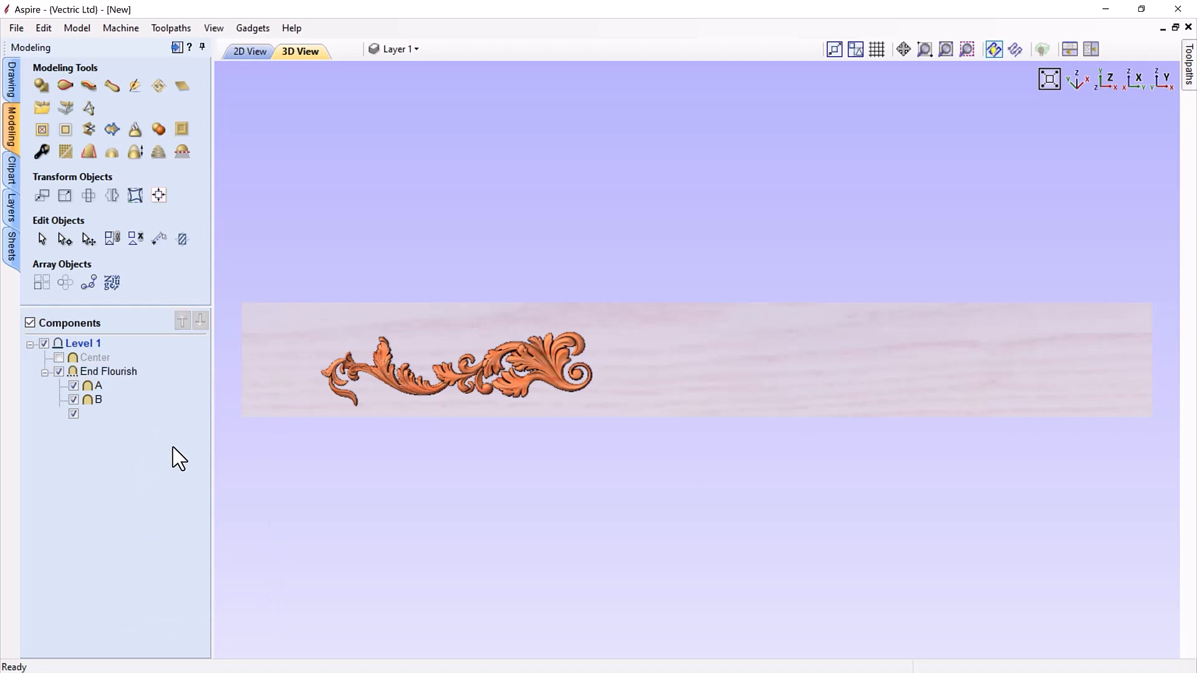
# Export the End Flourish group as 3D clipart named End Flourish.3dClip in the mantel-assembly folder
pyautogui.click(115, 372)
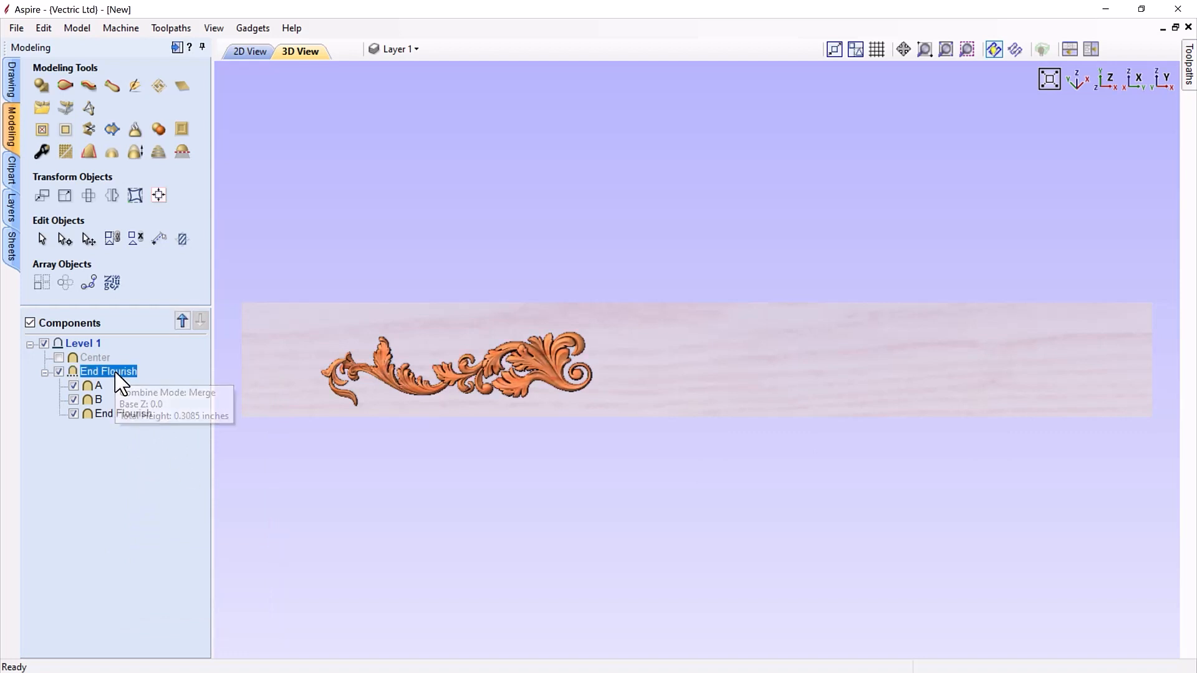
pyautogui.rightClick(115, 372)
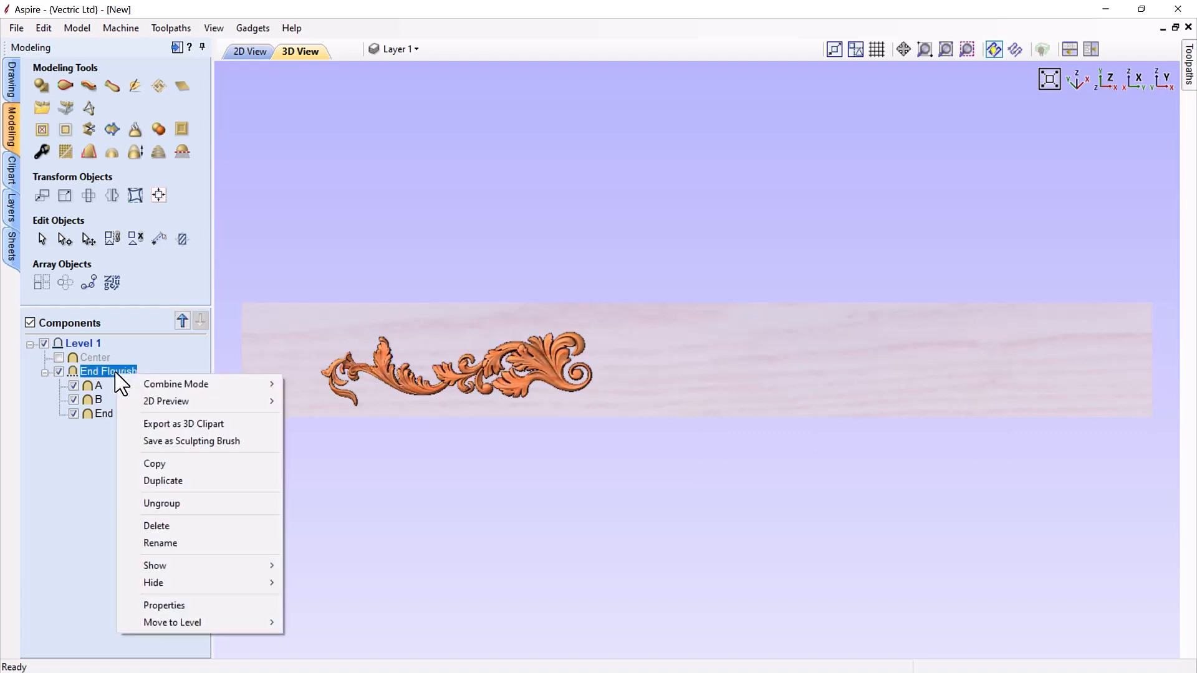
pyautogui.click(156, 430)
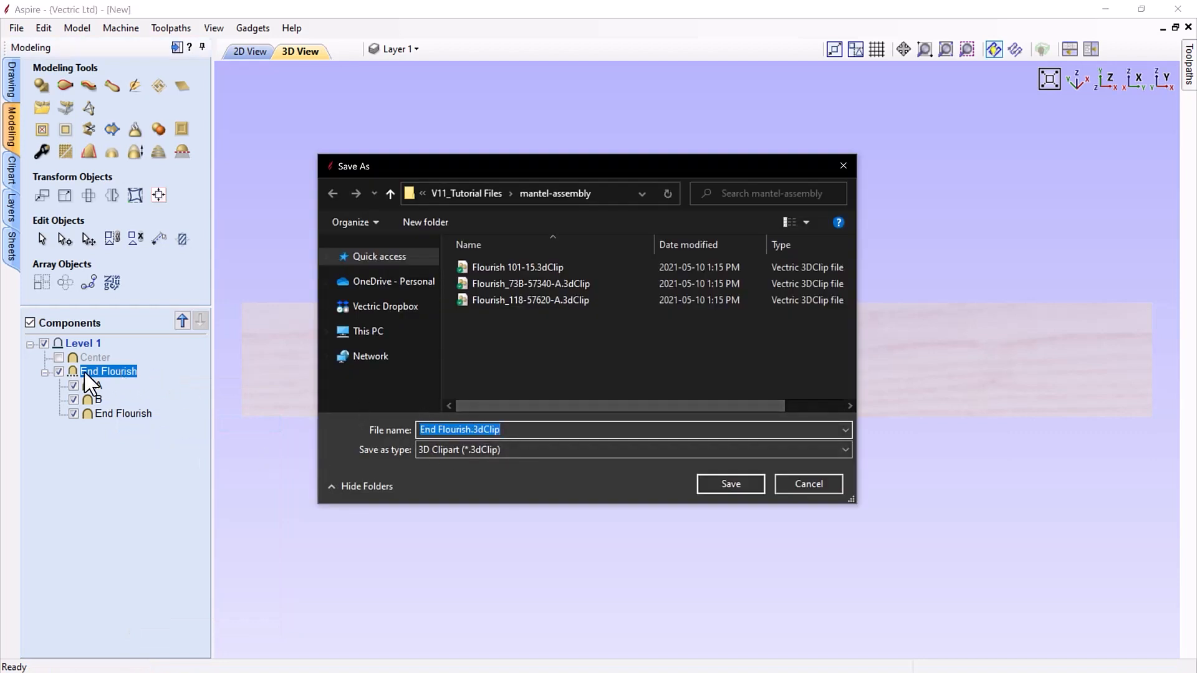
pyautogui.click(731, 484)
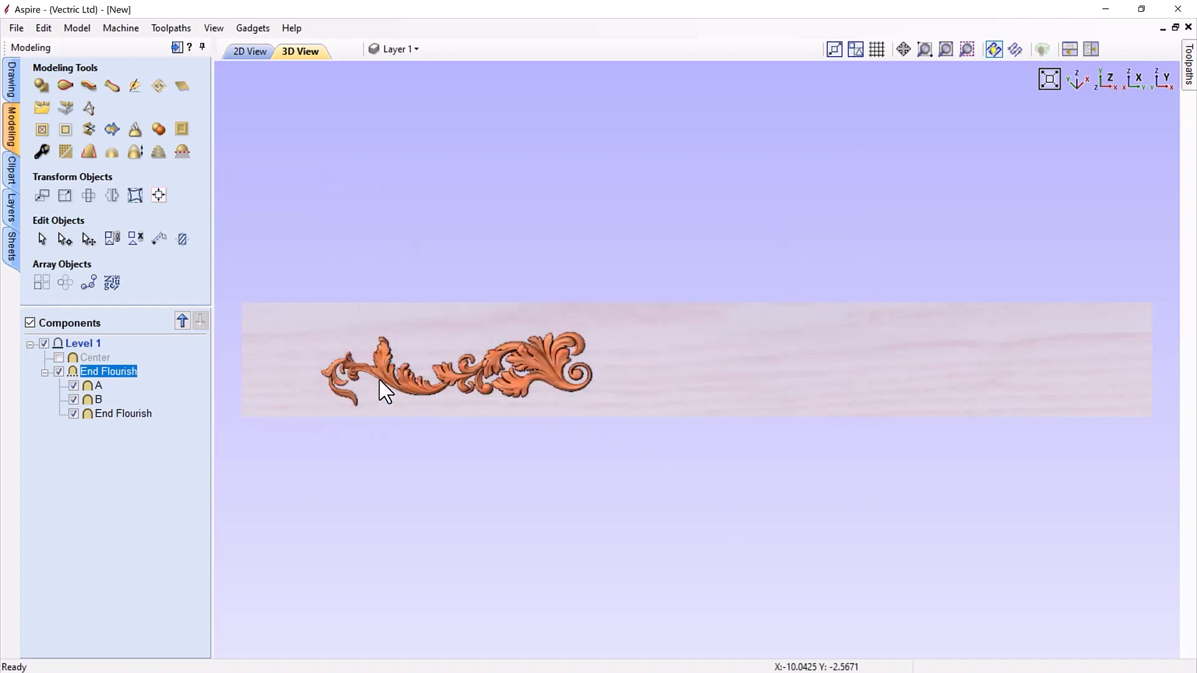
# Show the Center component again and create a horizontally mirrored copy of the End Flourish group about the job center
pyautogui.click(59, 359)
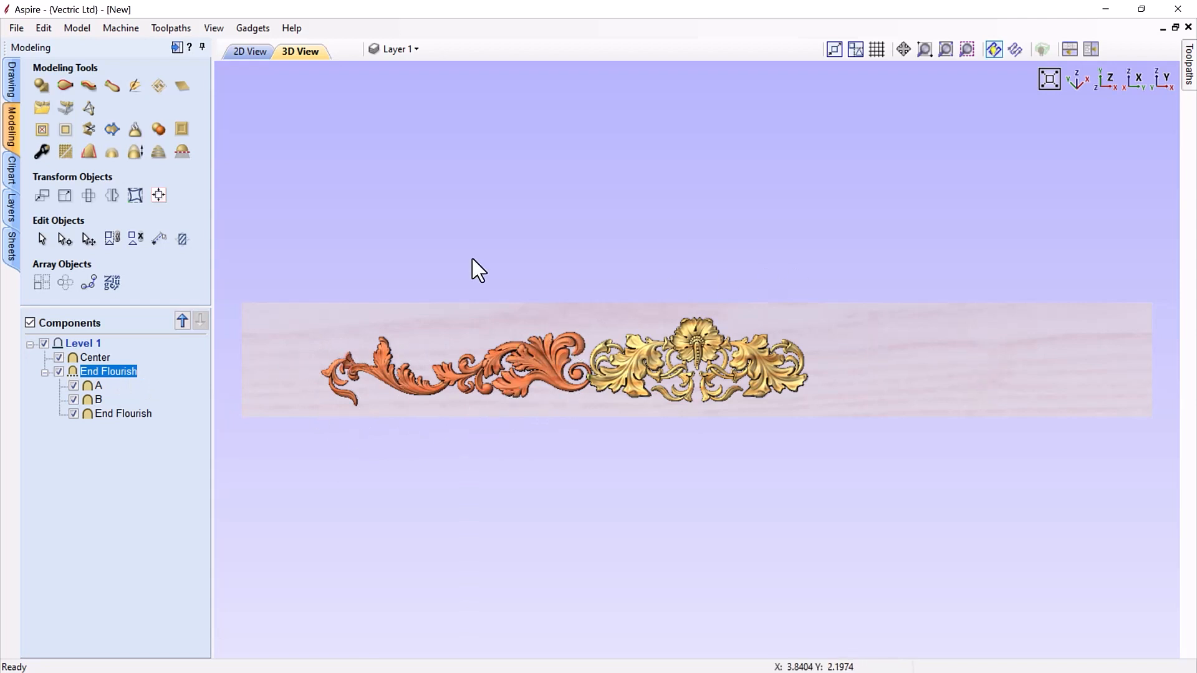
pyautogui.click(113, 197)
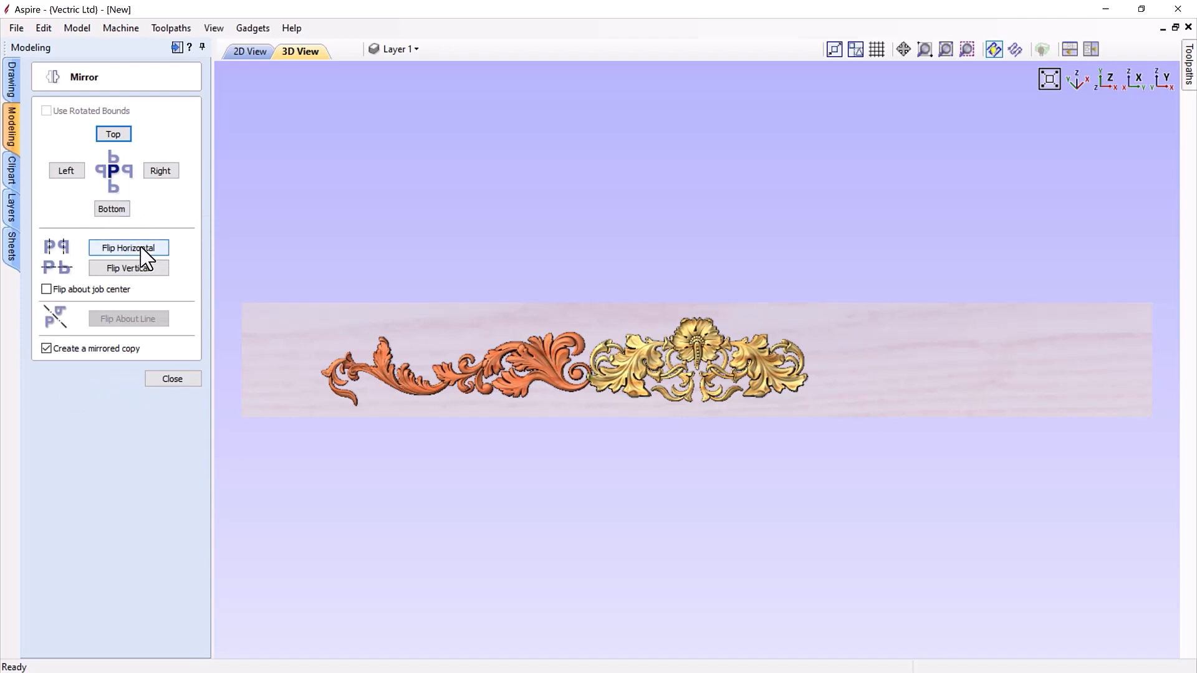
pyautogui.click(47, 290)
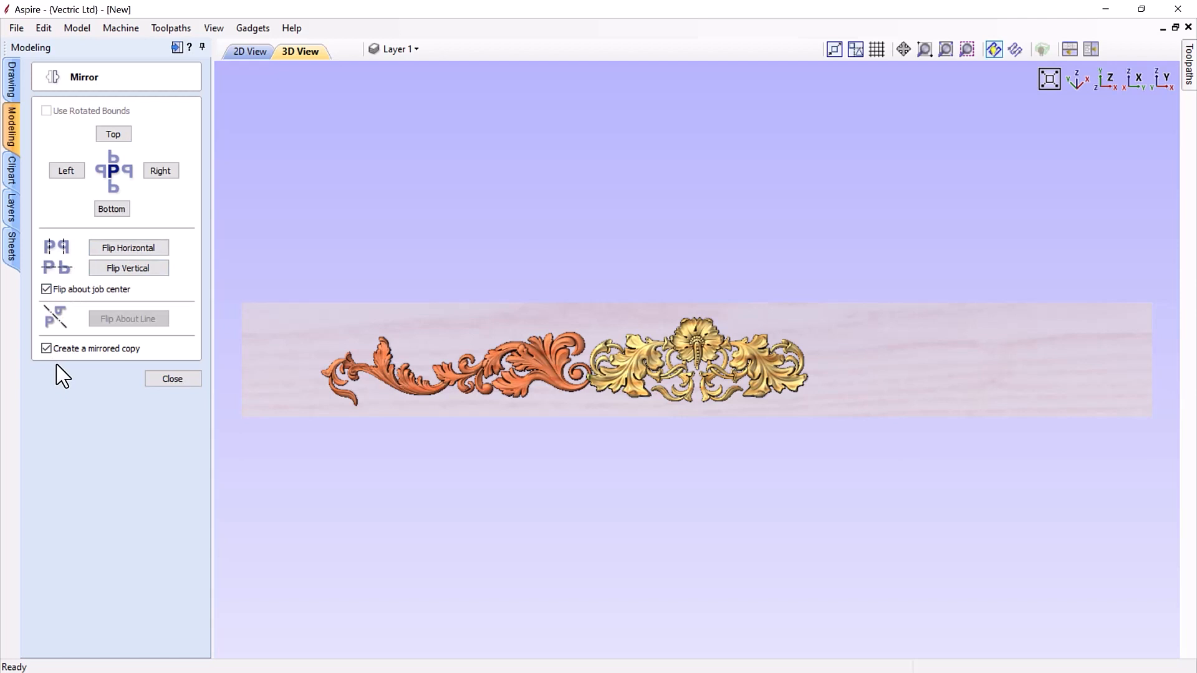
pyautogui.click(123, 252)
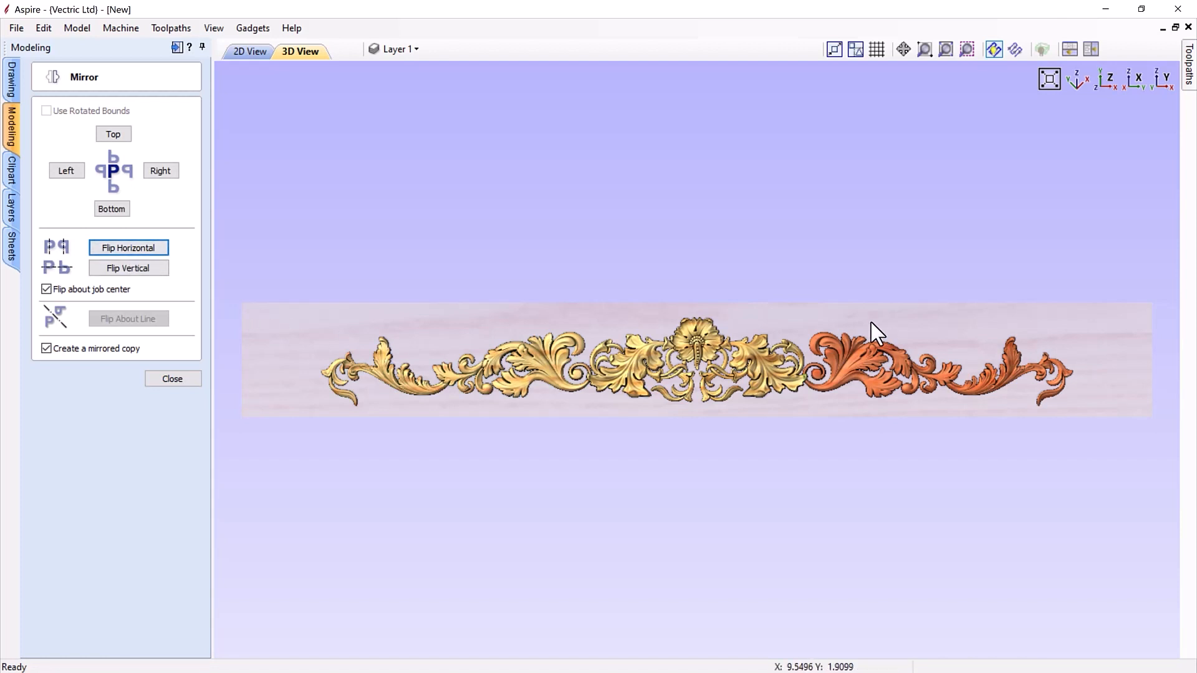
pyautogui.click(174, 379)
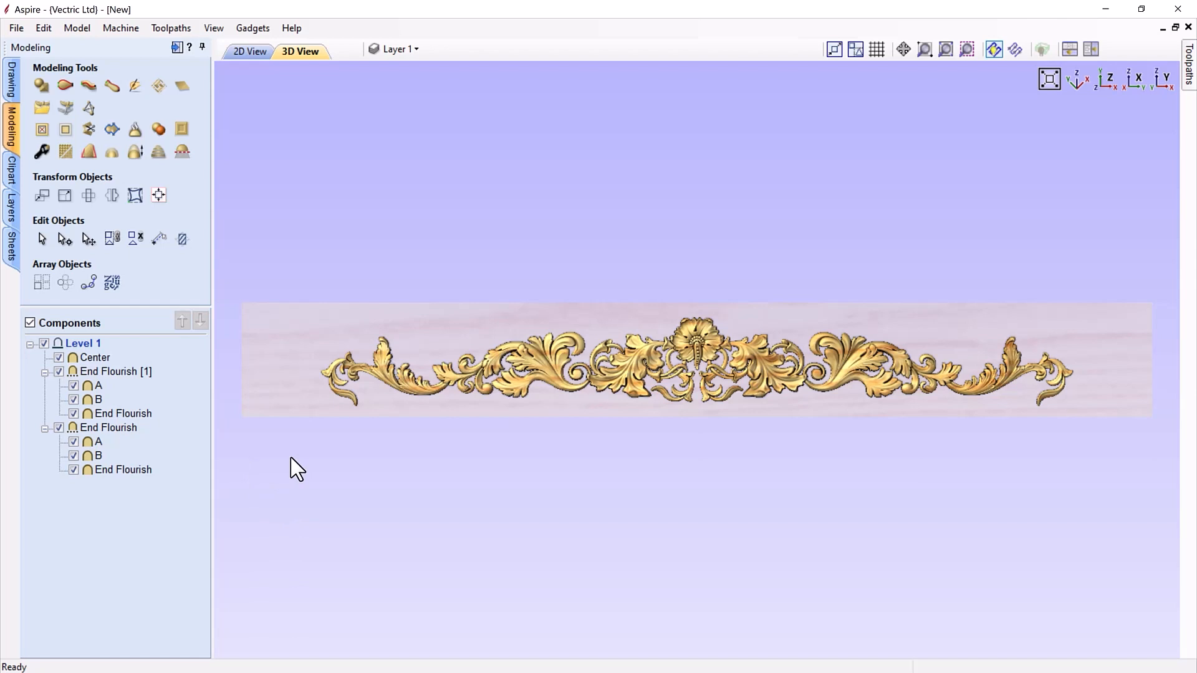
# Insert a new level above Level 1 and create a component from the visible model on it
pyautogui.doubleClick(70, 345)
pyautogui.rightClick(71, 347)
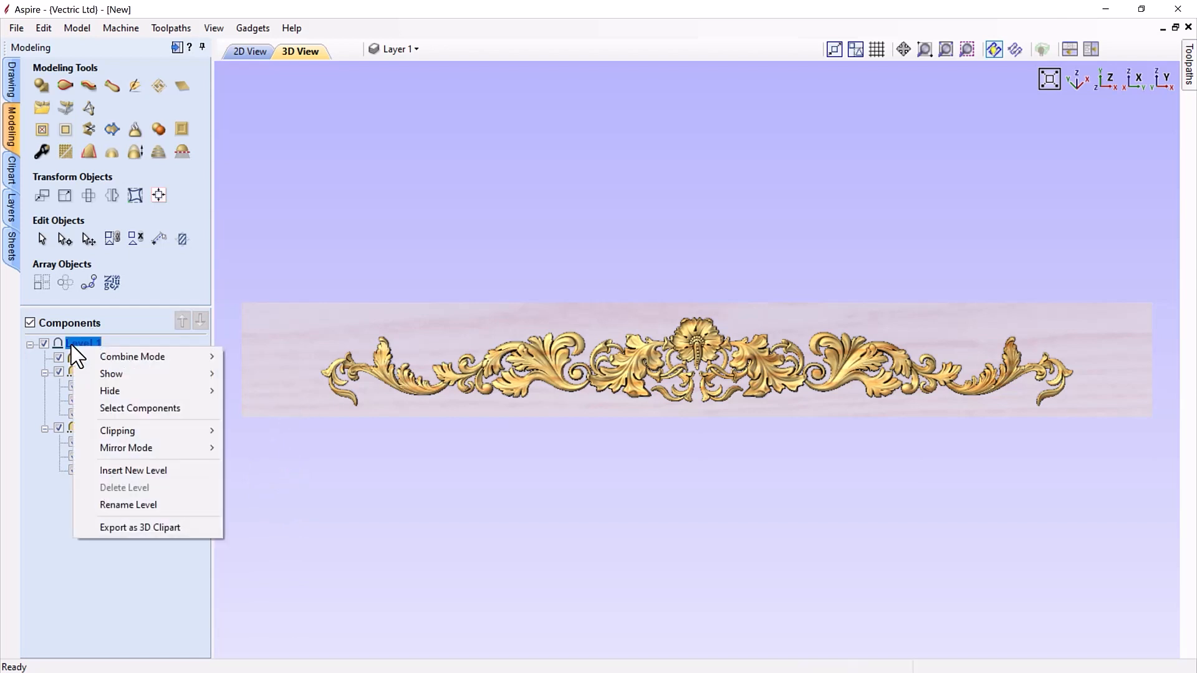
pyautogui.click(102, 470)
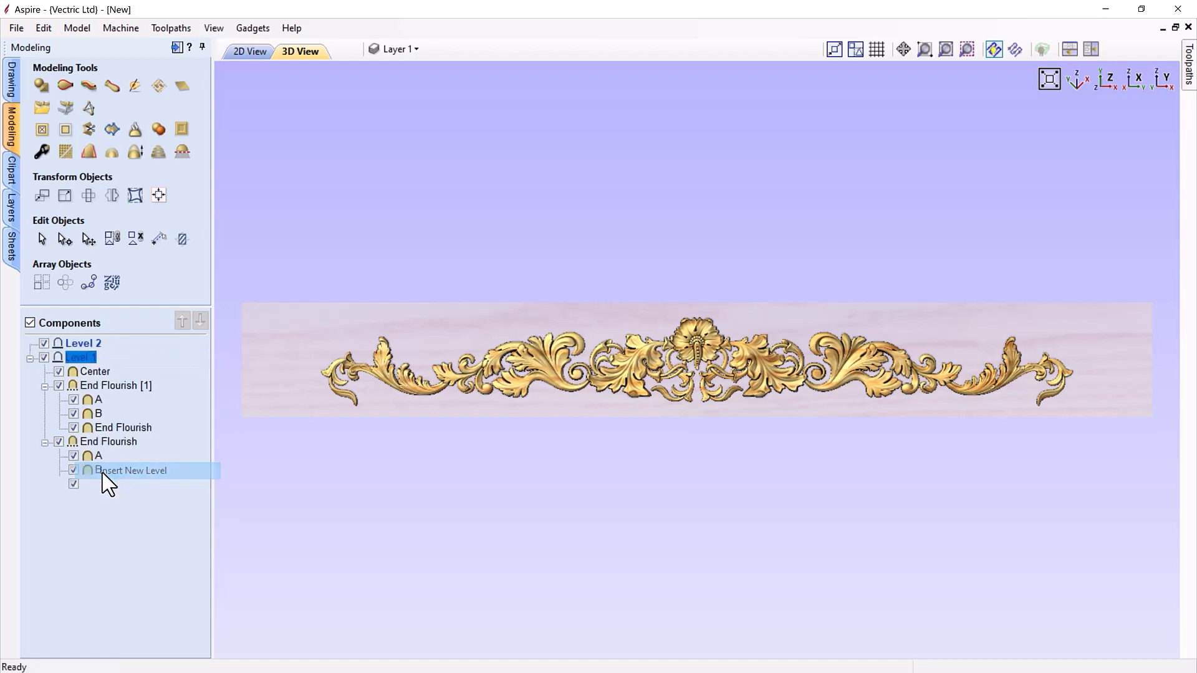
pyautogui.click(80, 345)
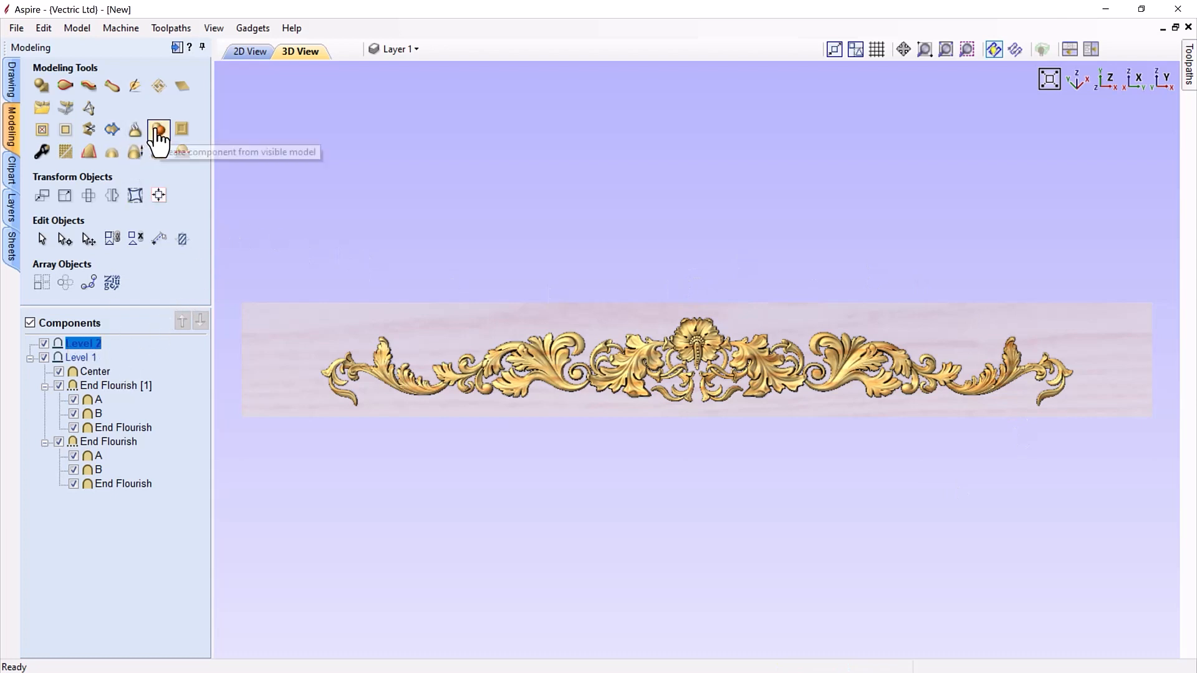
pyautogui.click(157, 131)
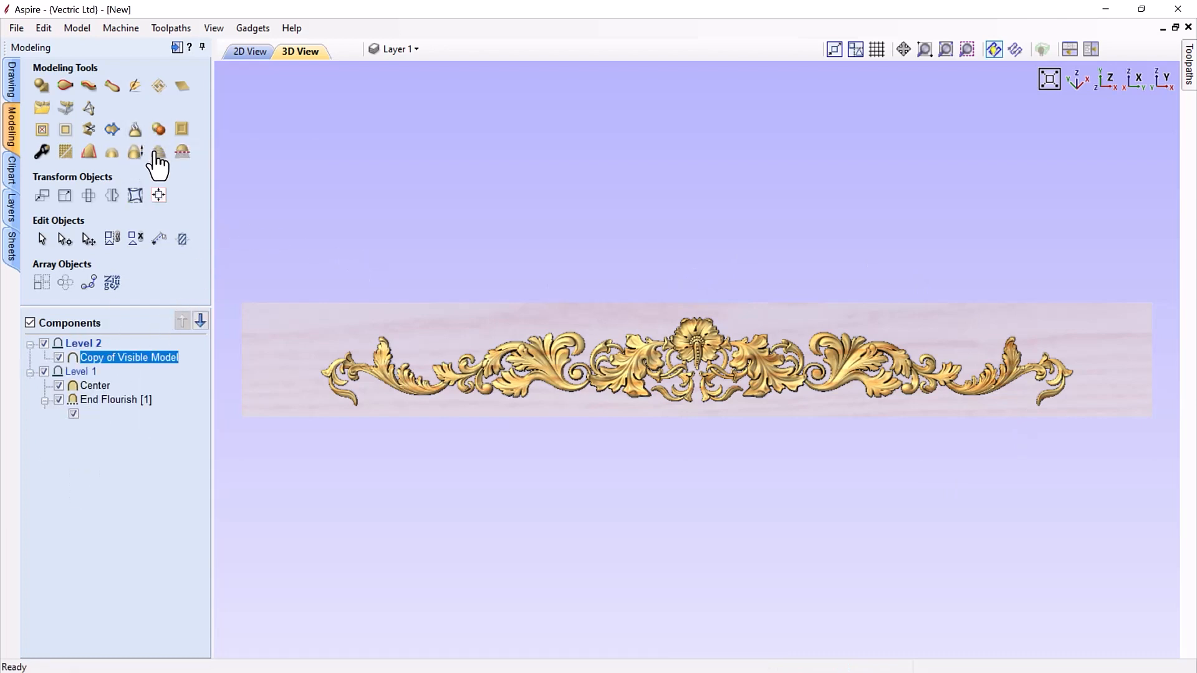
# Show only the Copy of Visible Model component on Level 2 and collapse Level 1 in the component tree
pyautogui.rightClick(128, 358)
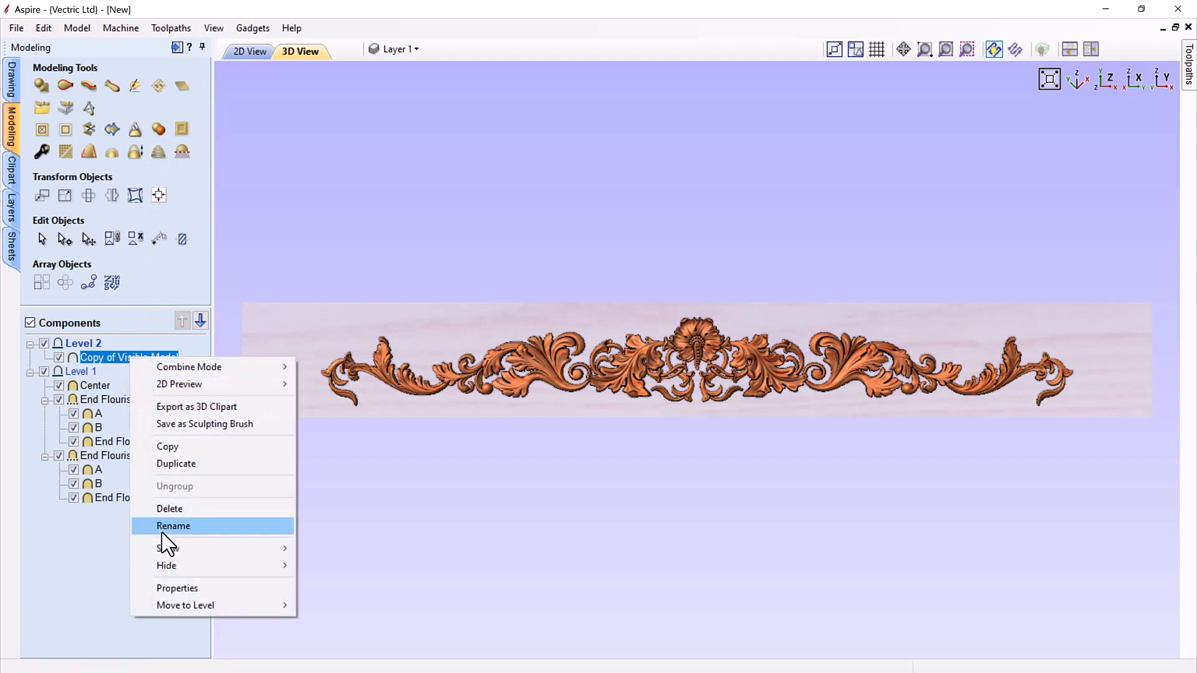
pyautogui.moveTo(257, 550)
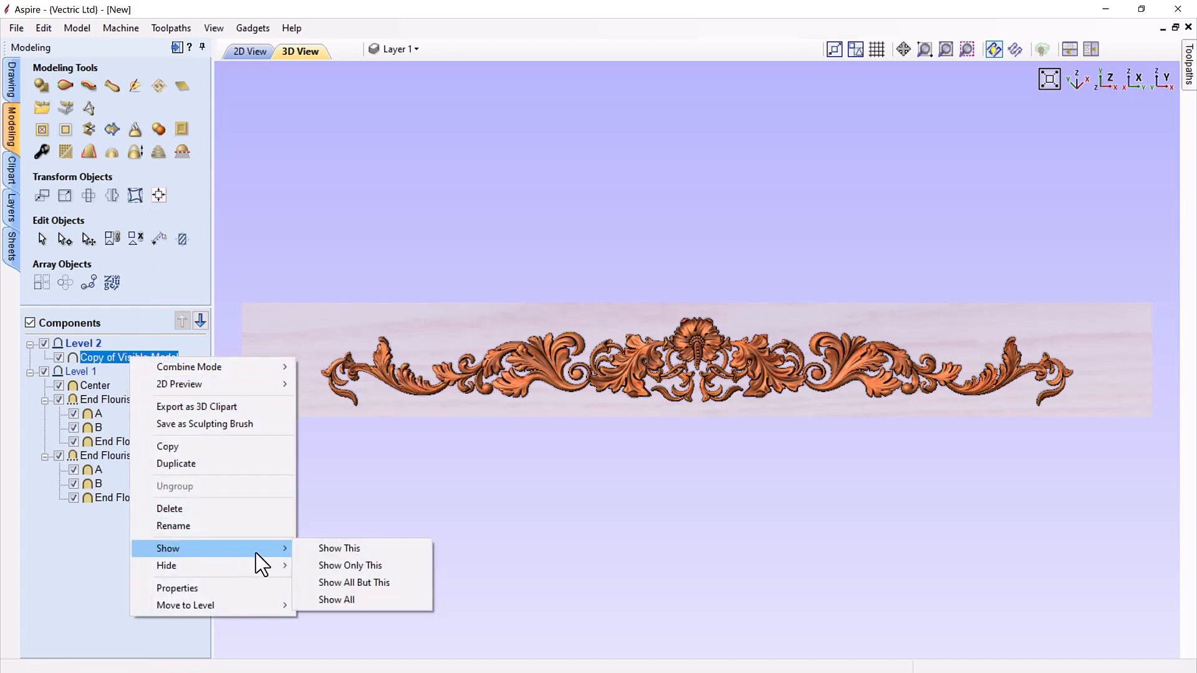
pyautogui.click(333, 566)
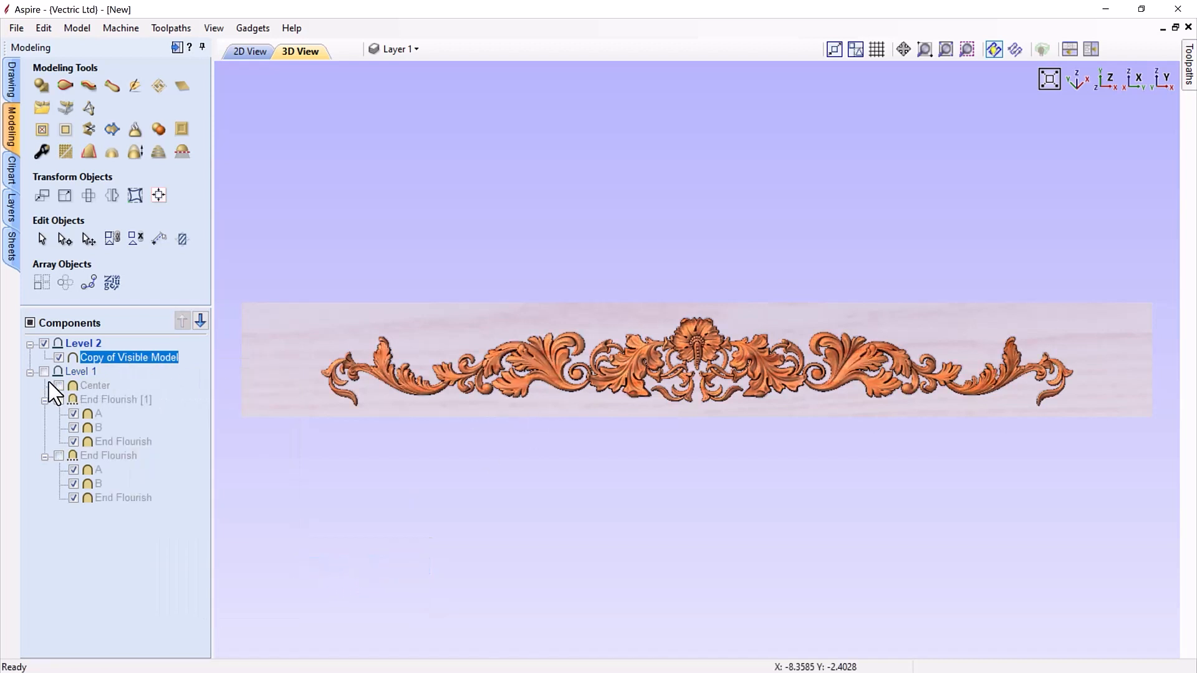
pyautogui.click(30, 372)
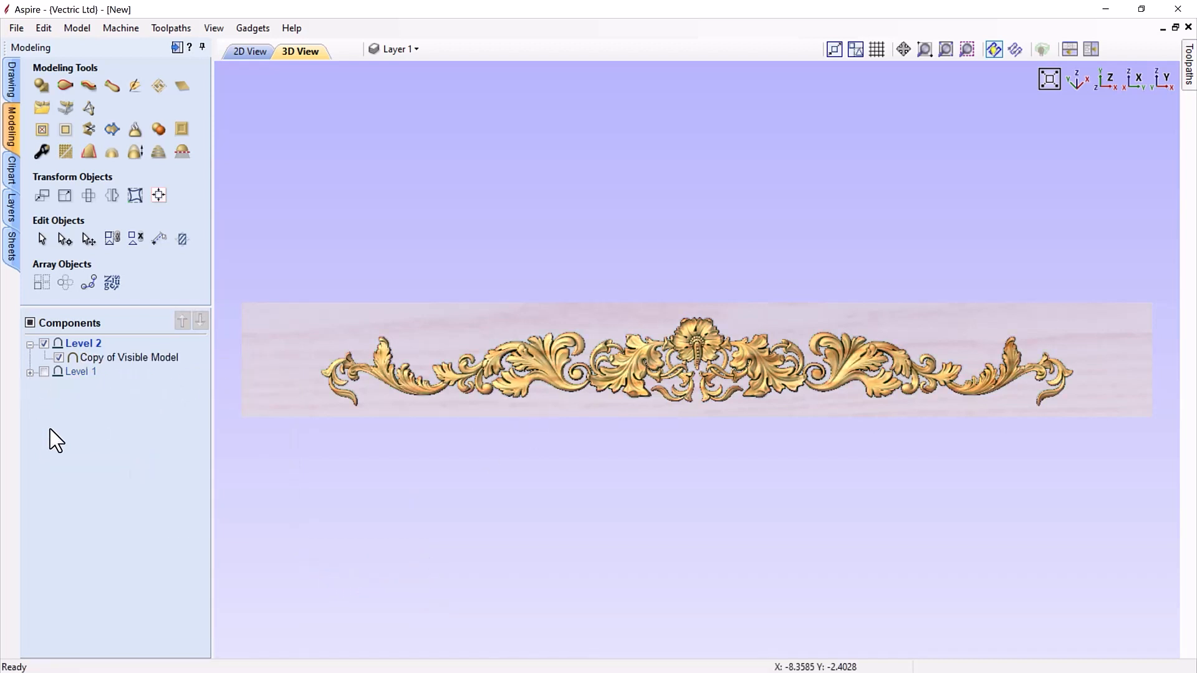
# Rename the Copy of Visible Model component to Mantel Flourish
pyautogui.click(111, 357)
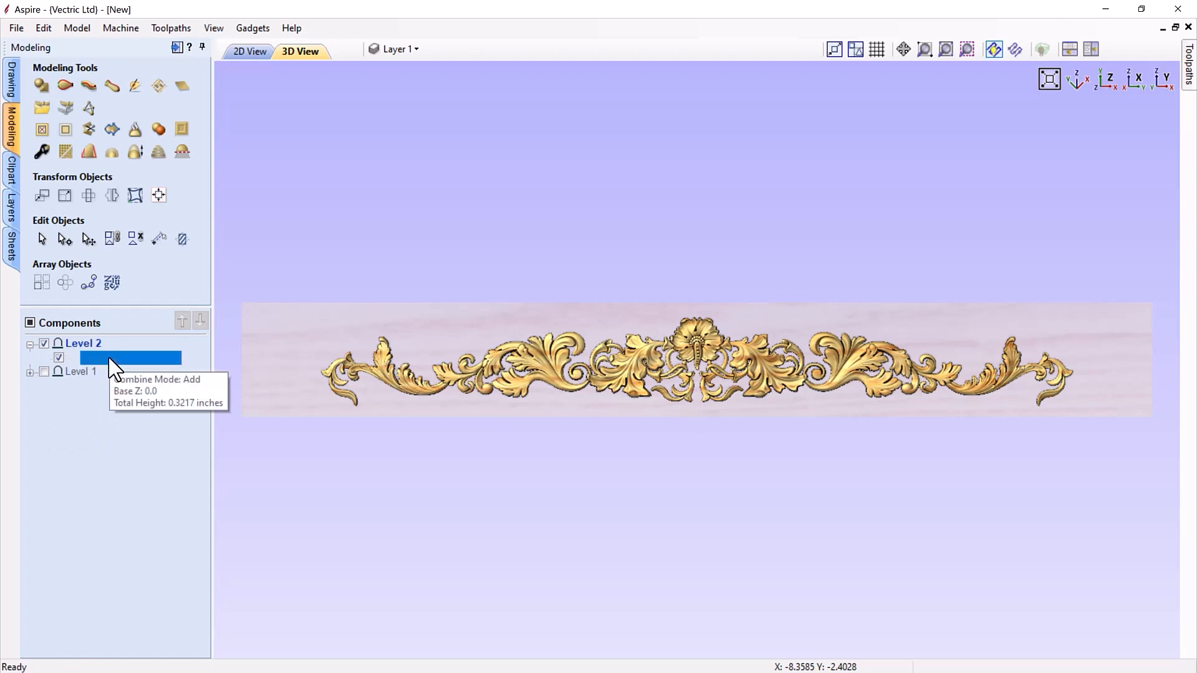
pyautogui.rightClick(110, 359)
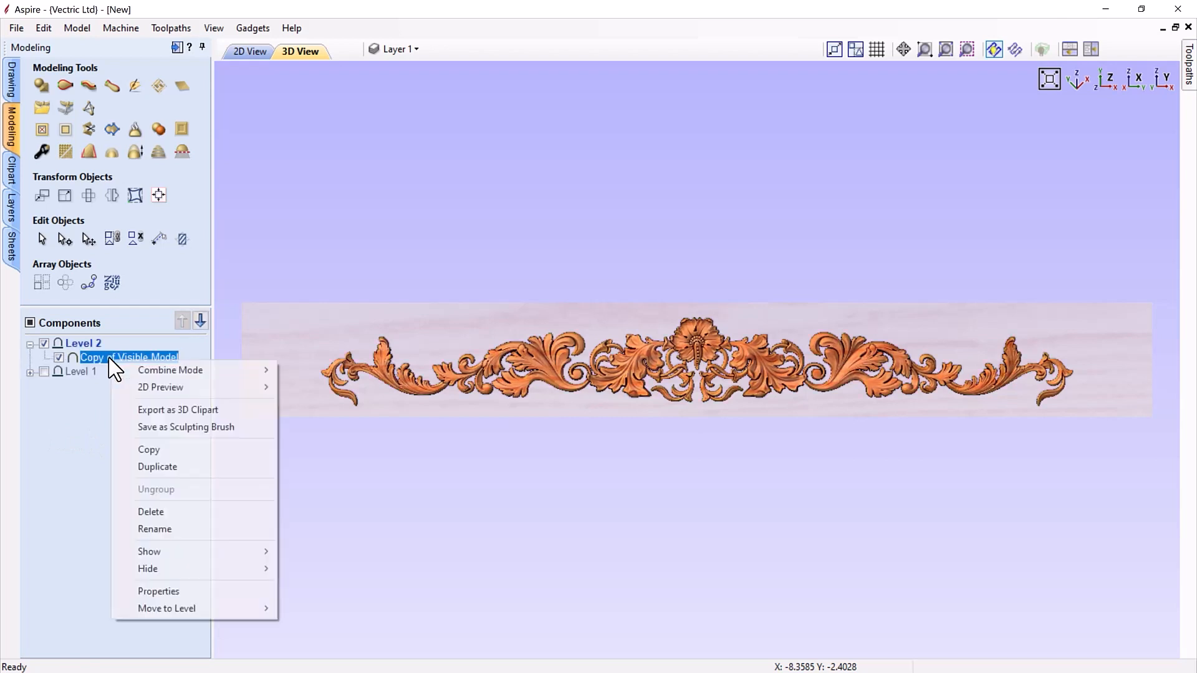
pyautogui.click(152, 529)
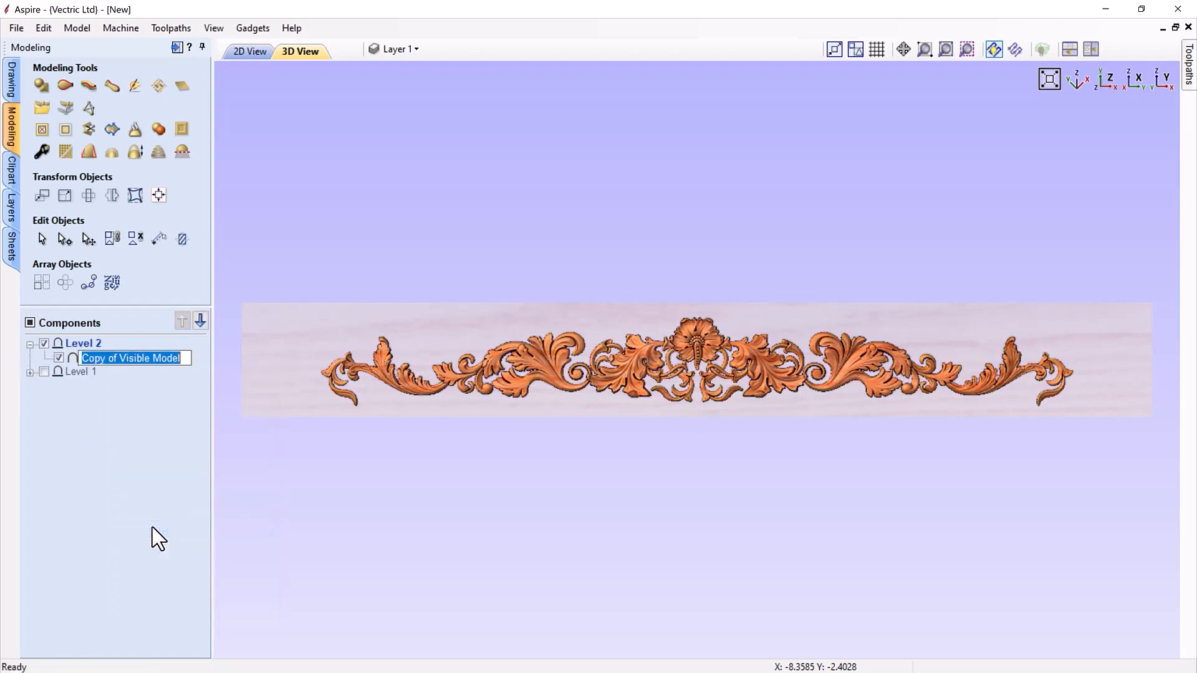
pyautogui.write('Mante')
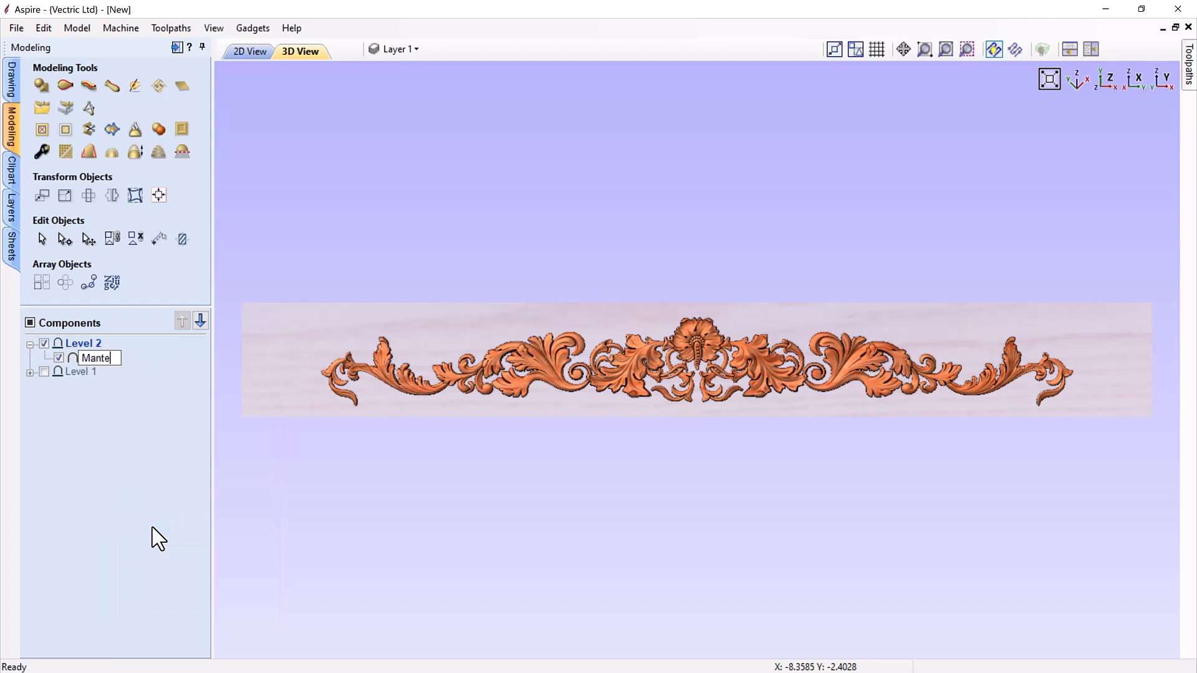
pyautogui.write('l Flourish')
pyautogui.press('Return')
# Scale the Mantel Flourish proportionally about its center to about 46.5 x 5.6 inches, nearly filling the job width
pyautogui.click(385, 381)
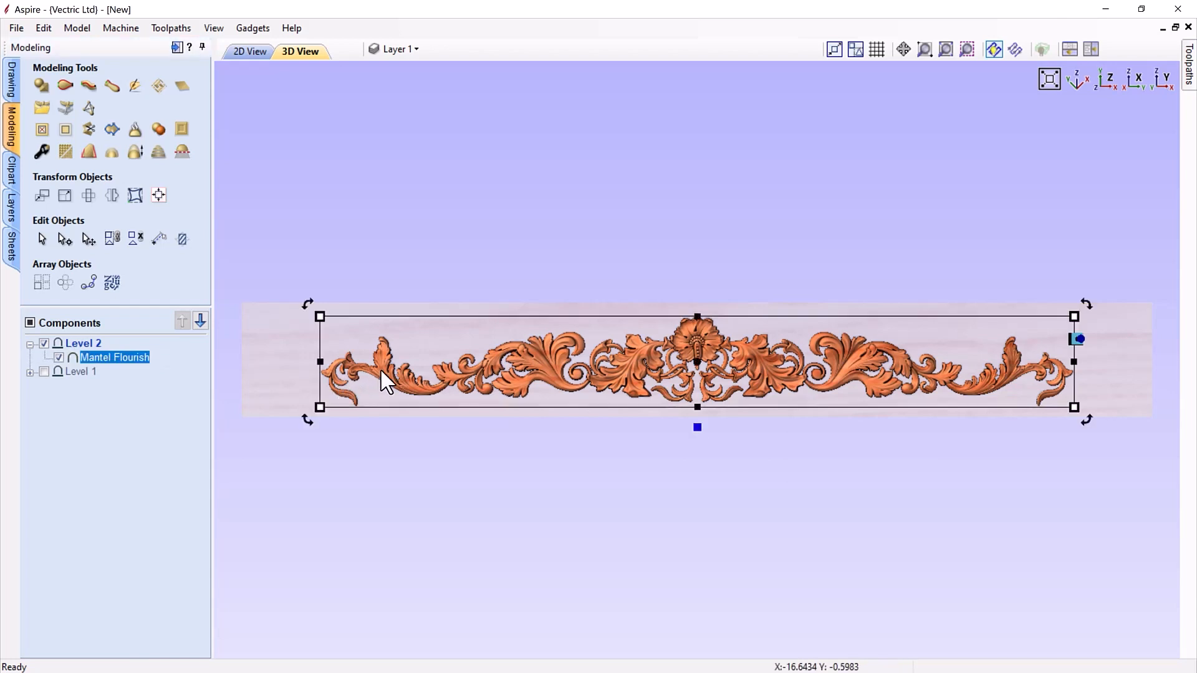
pyautogui.press('F10')
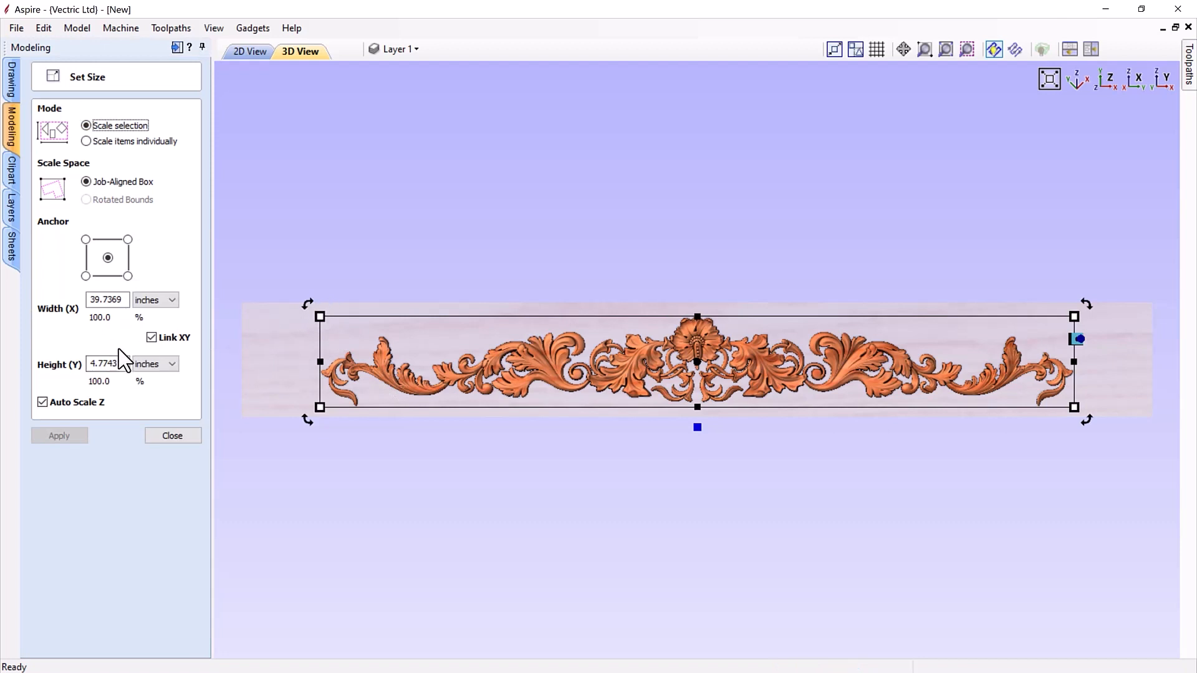
pyautogui.click(321, 318)
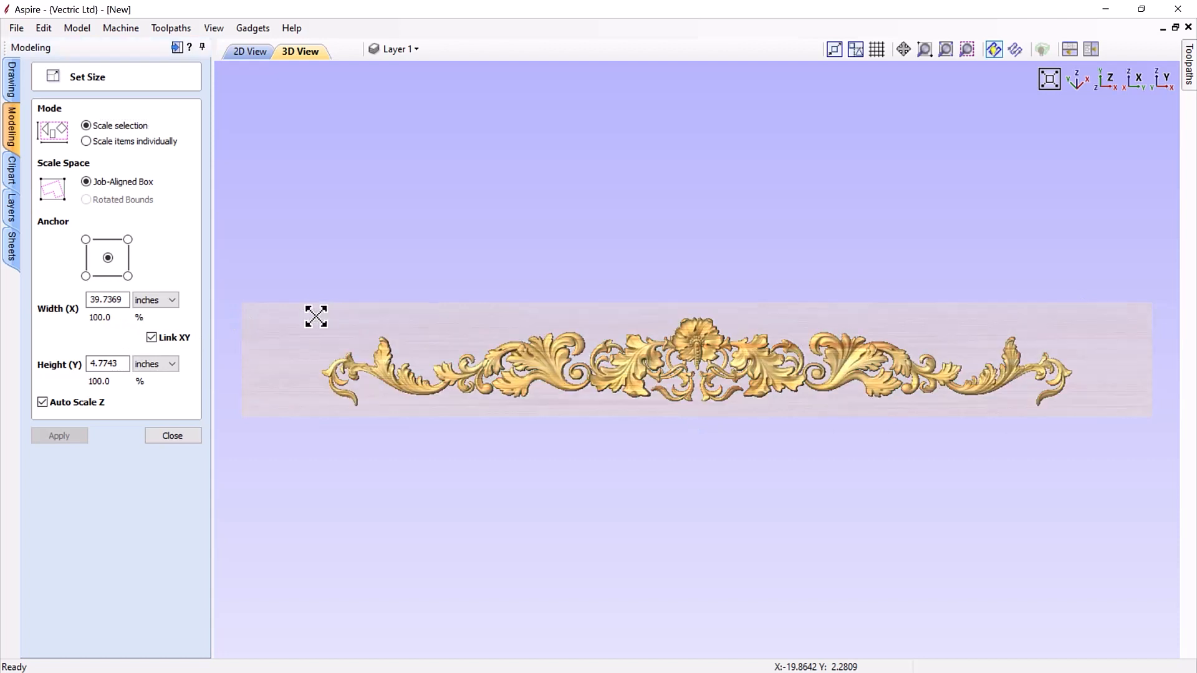
pyautogui.moveTo(300, 315); pyautogui.dragTo(279, 308)
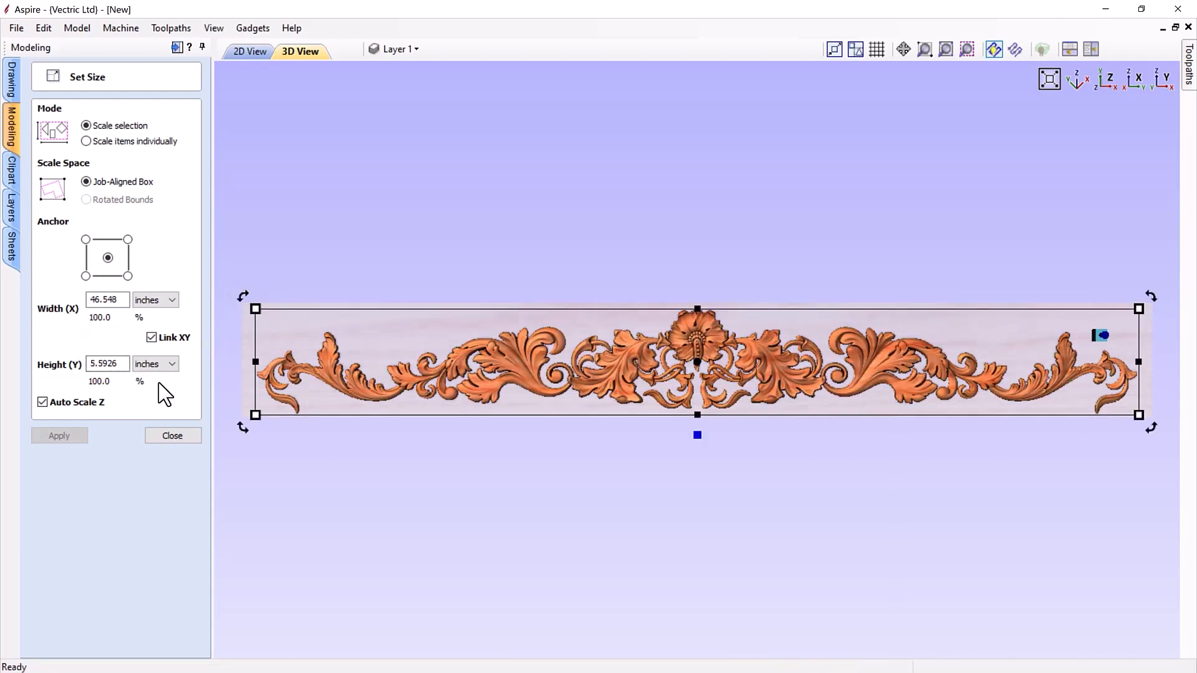
pyautogui.click(182, 438)
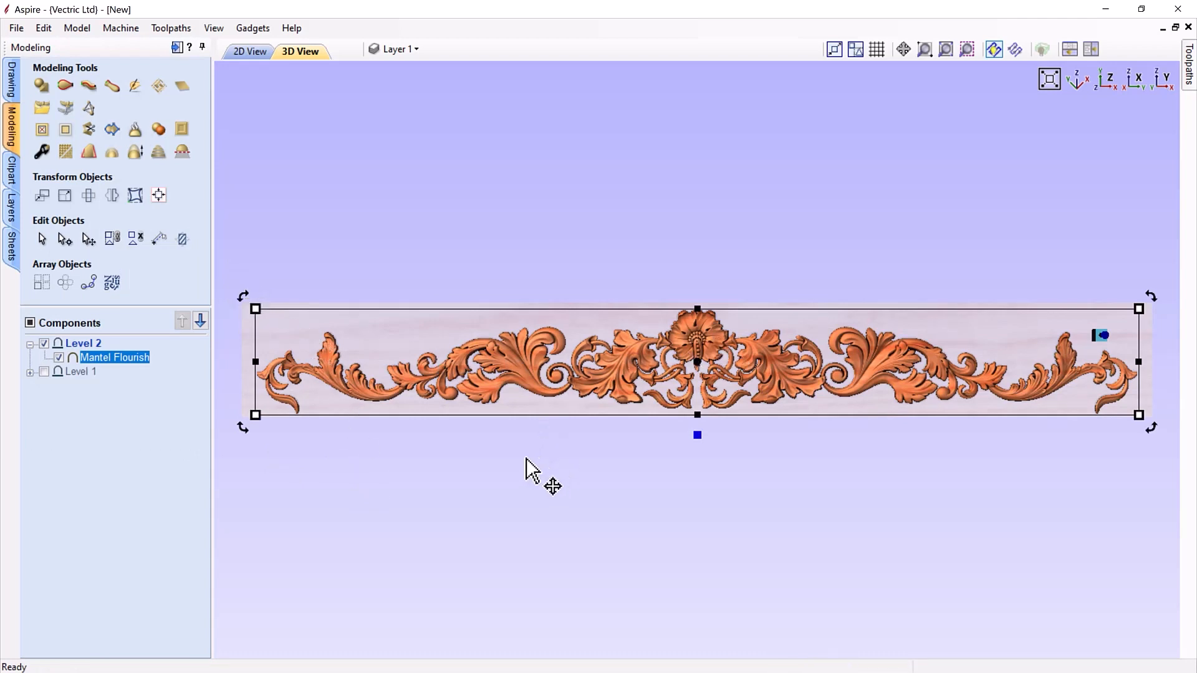
pyautogui.click(350, 475)
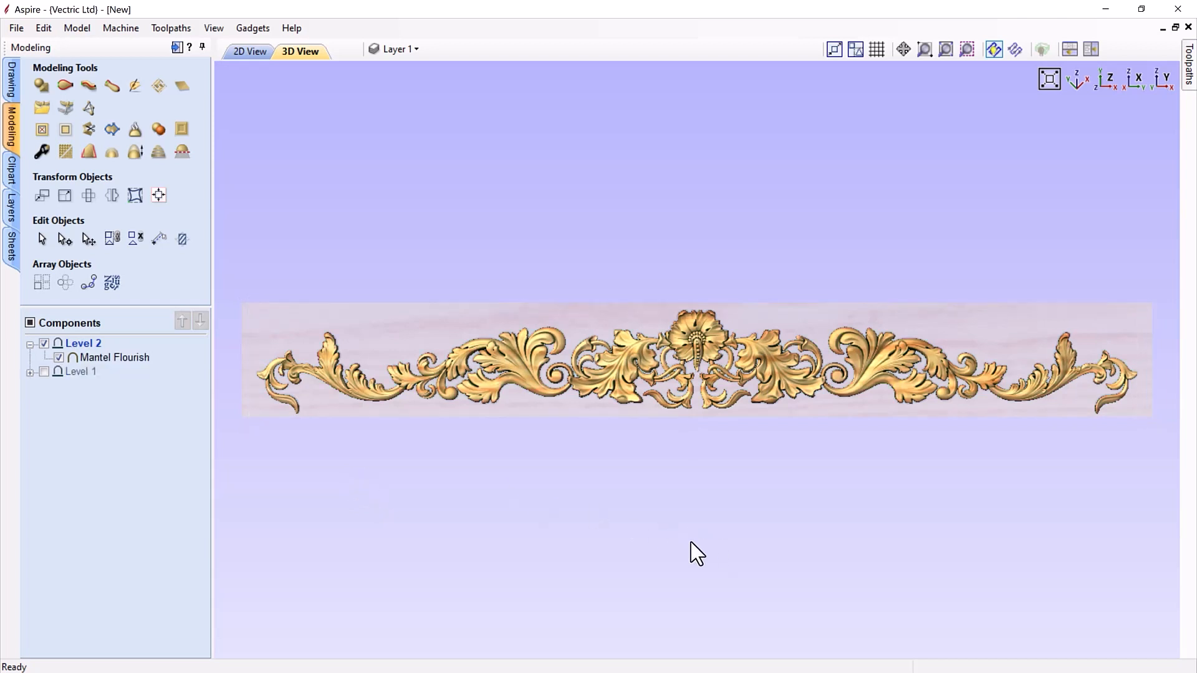
# Turn shadow shading off and back on to compare how the carving looks in the 3D view
pyautogui.moveTo(692, 553); pyautogui.dragTo(709, 524)
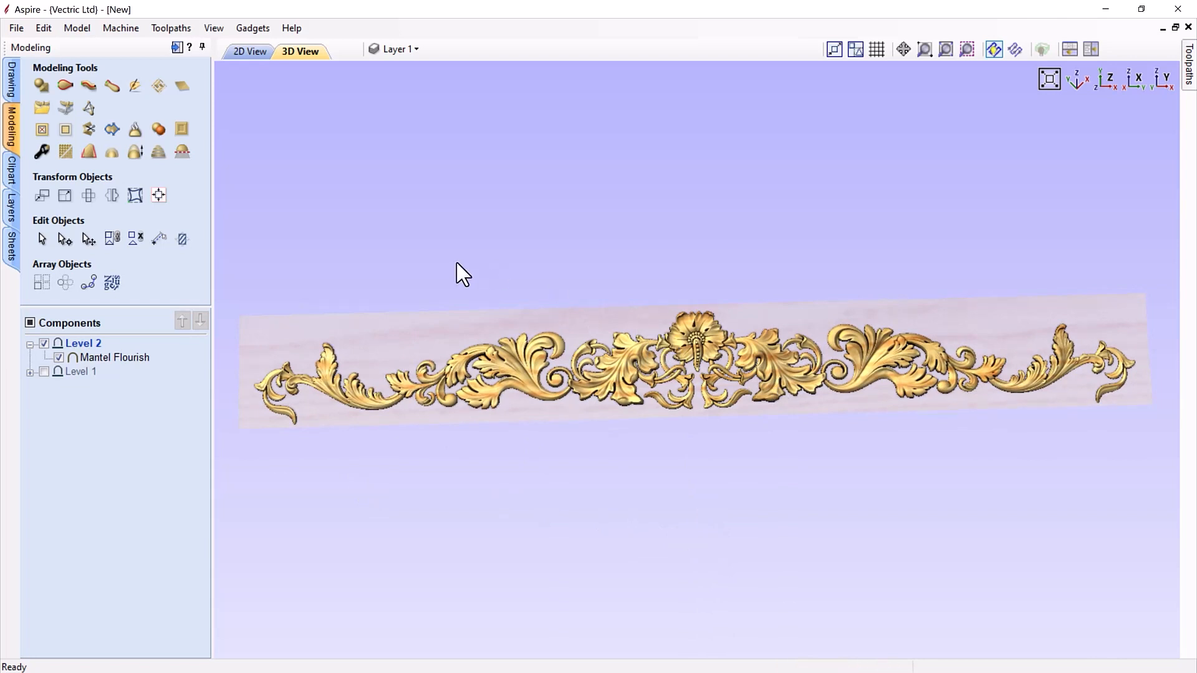
pyautogui.click(214, 28)
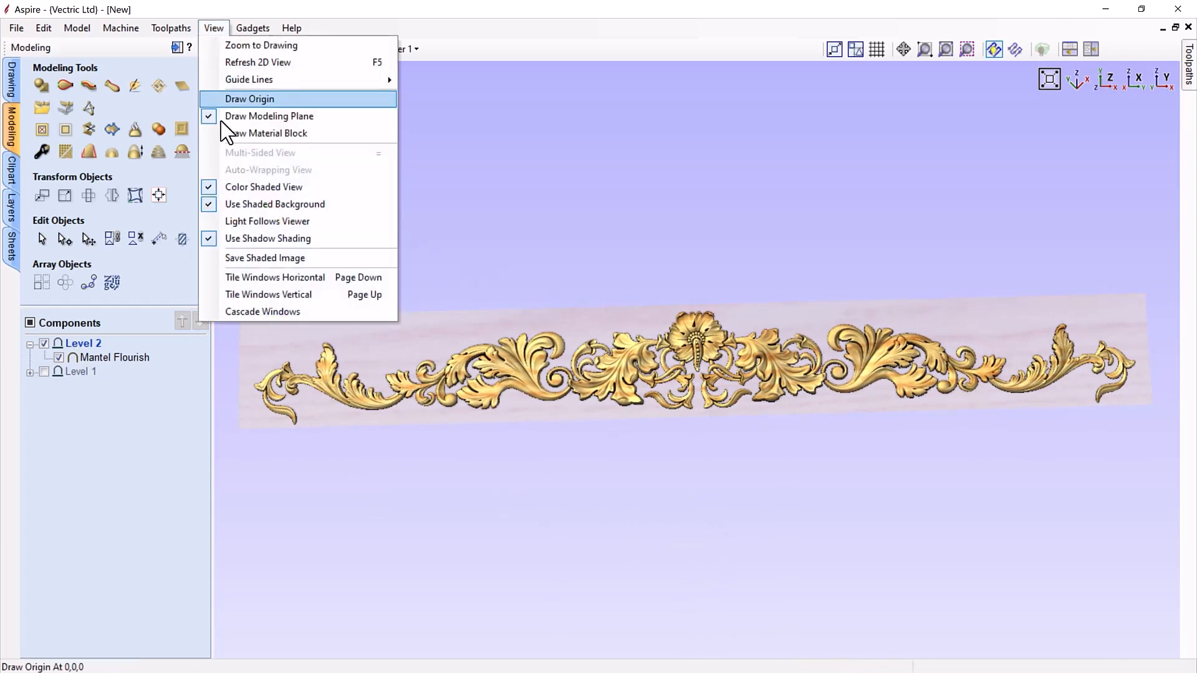
pyautogui.click(260, 238)
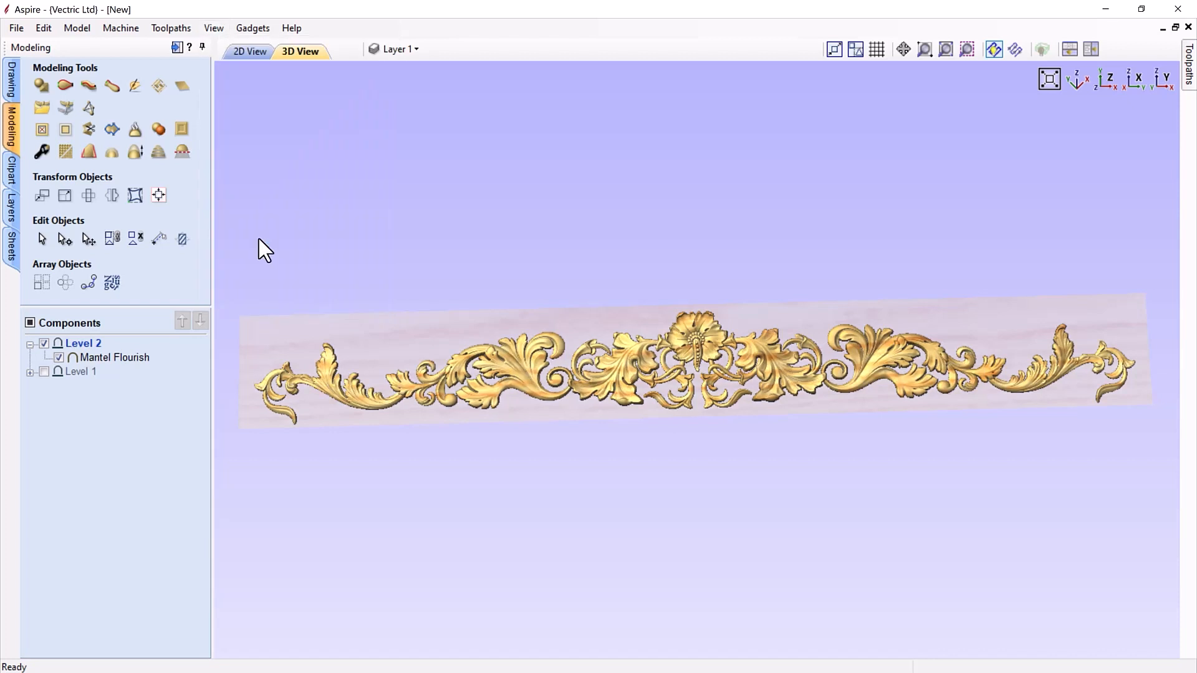
pyautogui.click(220, 30)
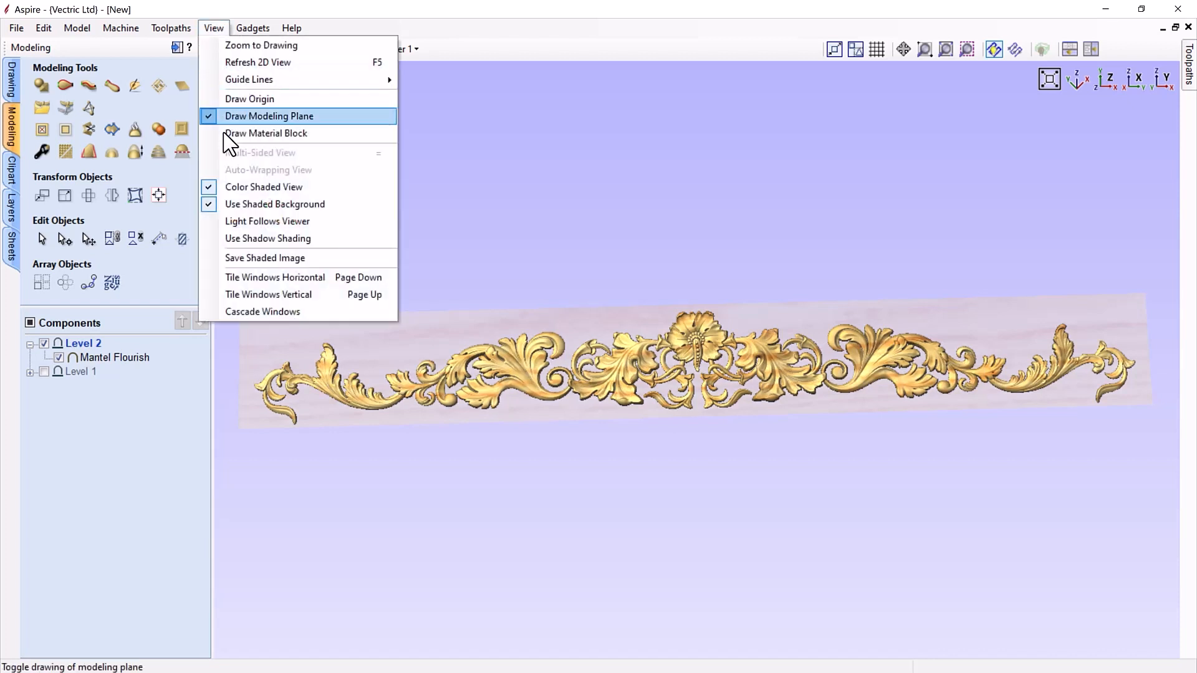
pyautogui.click(247, 240)
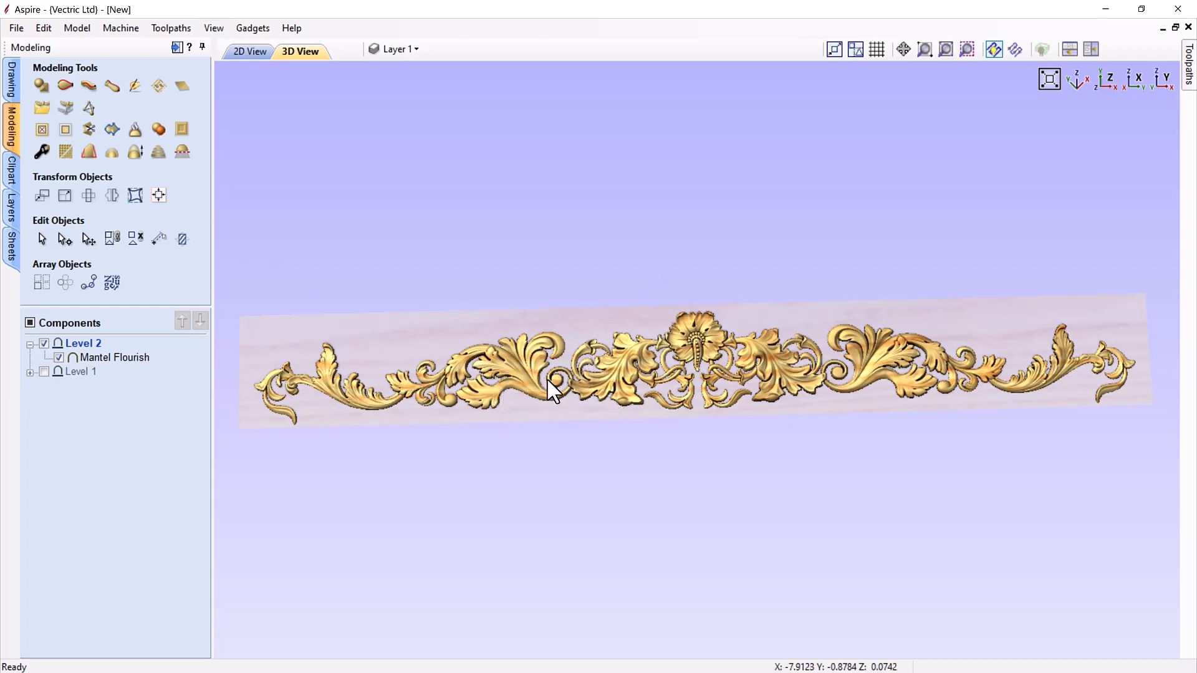
# Turn off drawing of the modeling plane so that only the carving is displayed in the 3D view
pyautogui.click(225, 34)
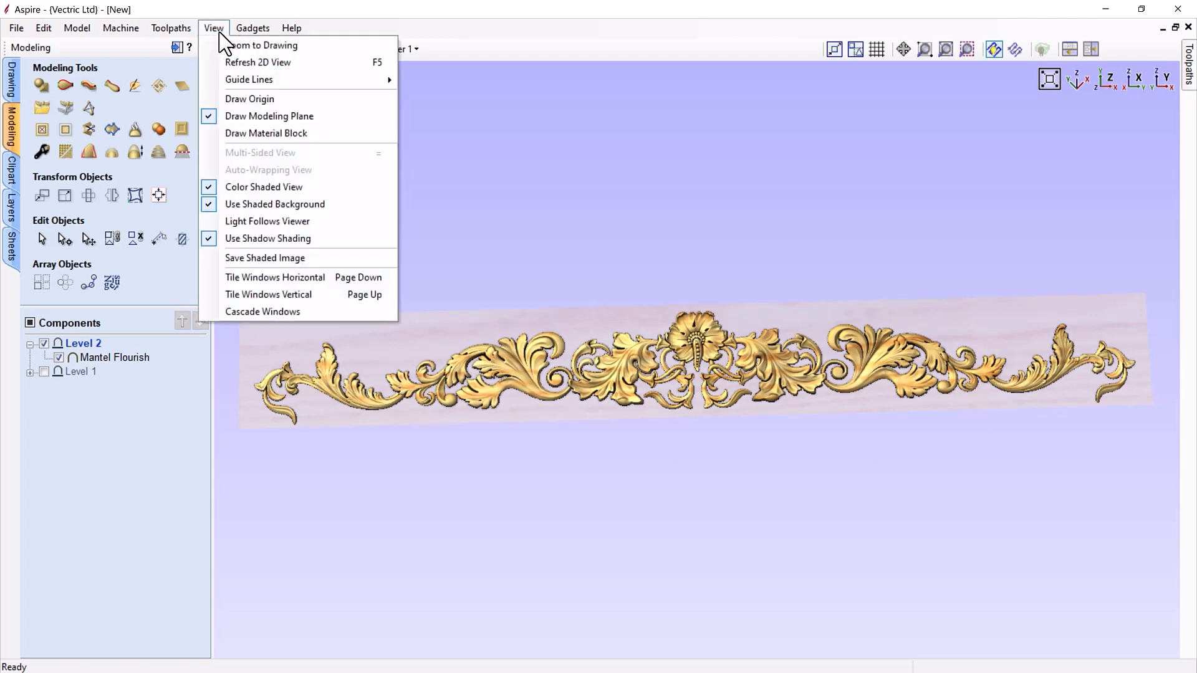
pyautogui.click(238, 117)
pyautogui.moveTo(641, 408); pyautogui.dragTo(702, 468)
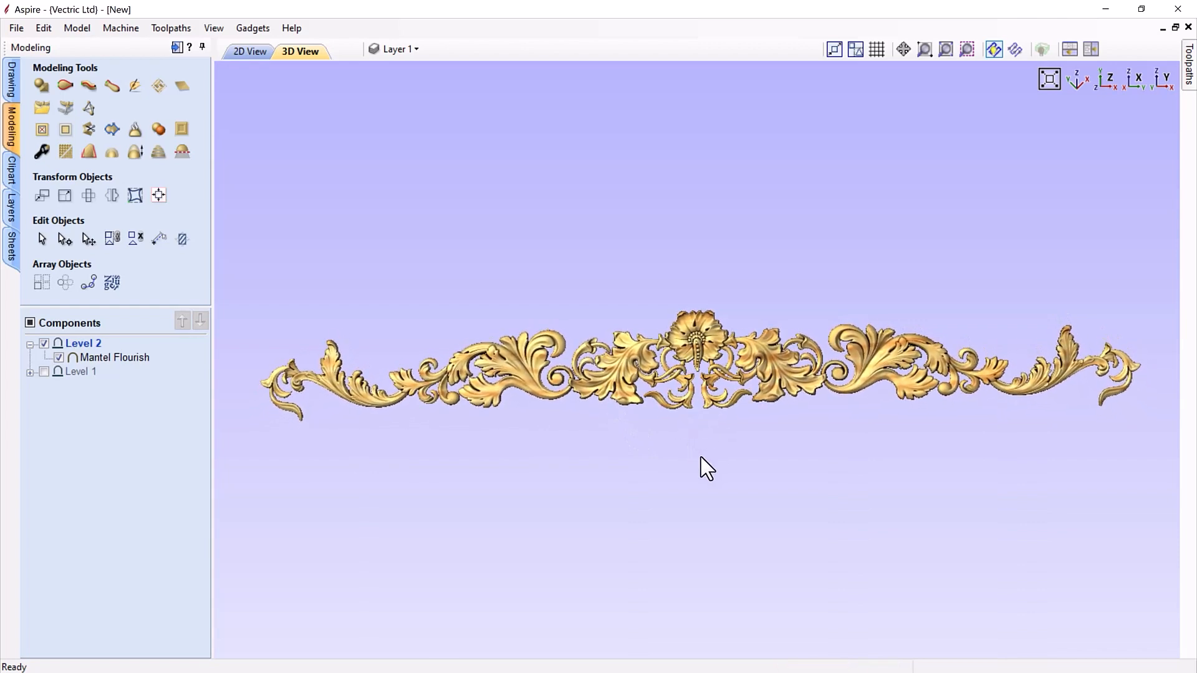
pyautogui.click(1109, 81)
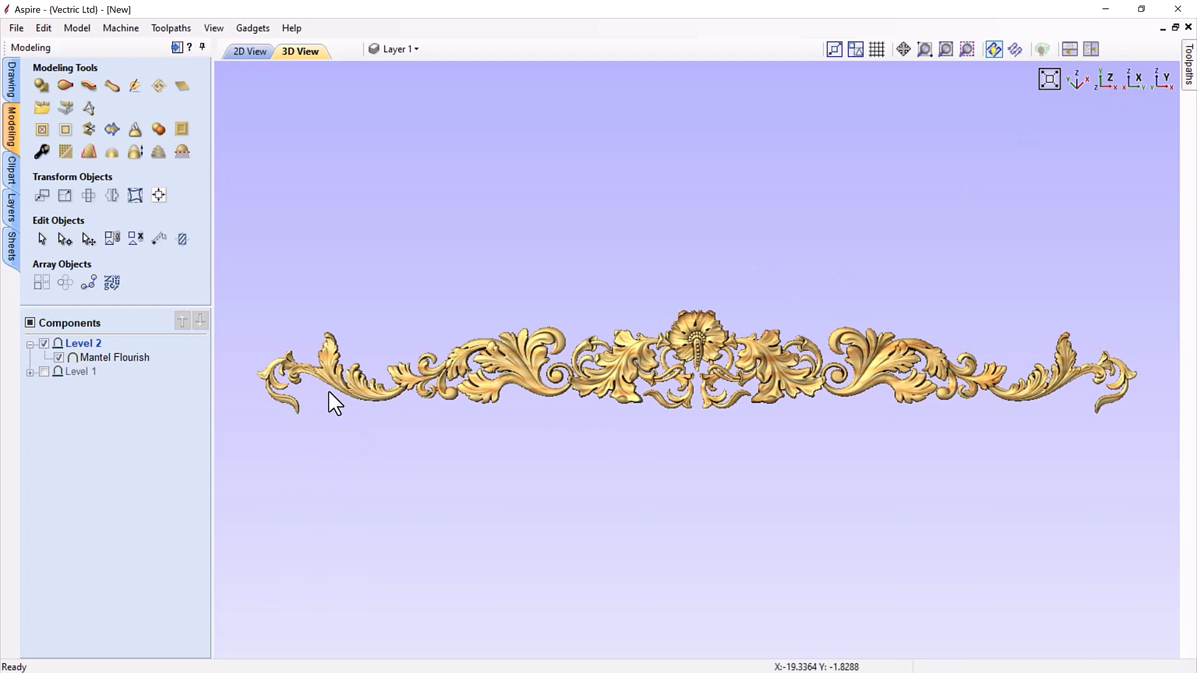
# Save the project as Mantel Flourish.crv3d in the mantel-assembly folder
pyautogui.click(17, 28)
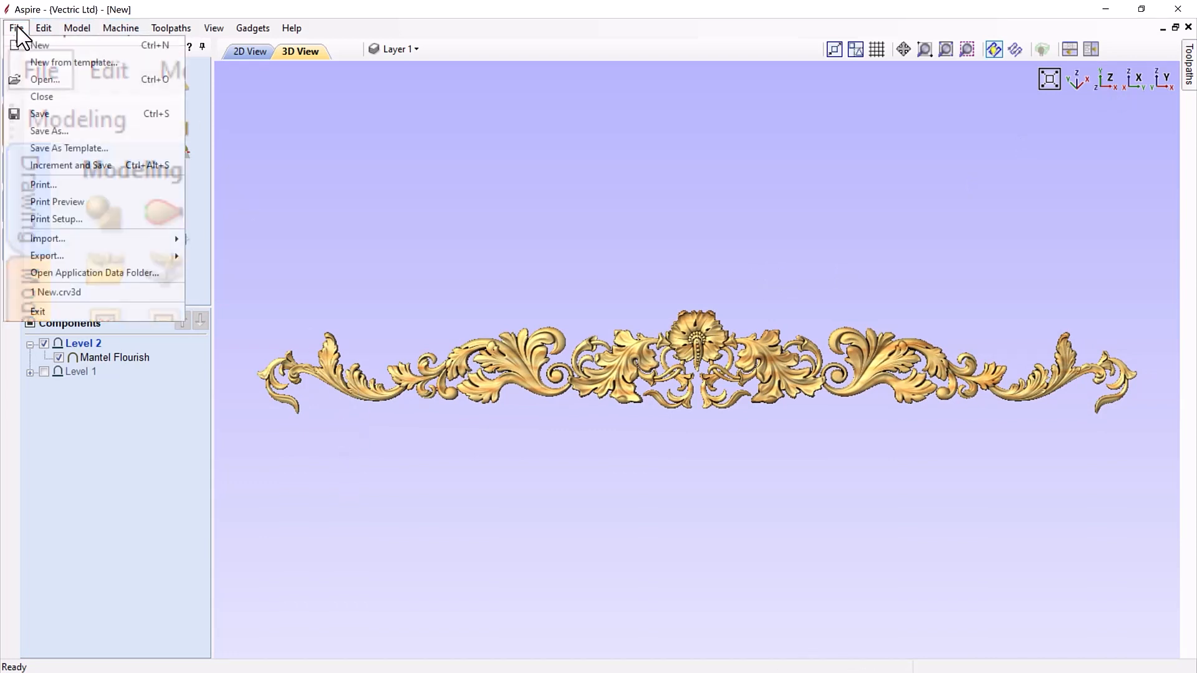
pyautogui.click(28, 133)
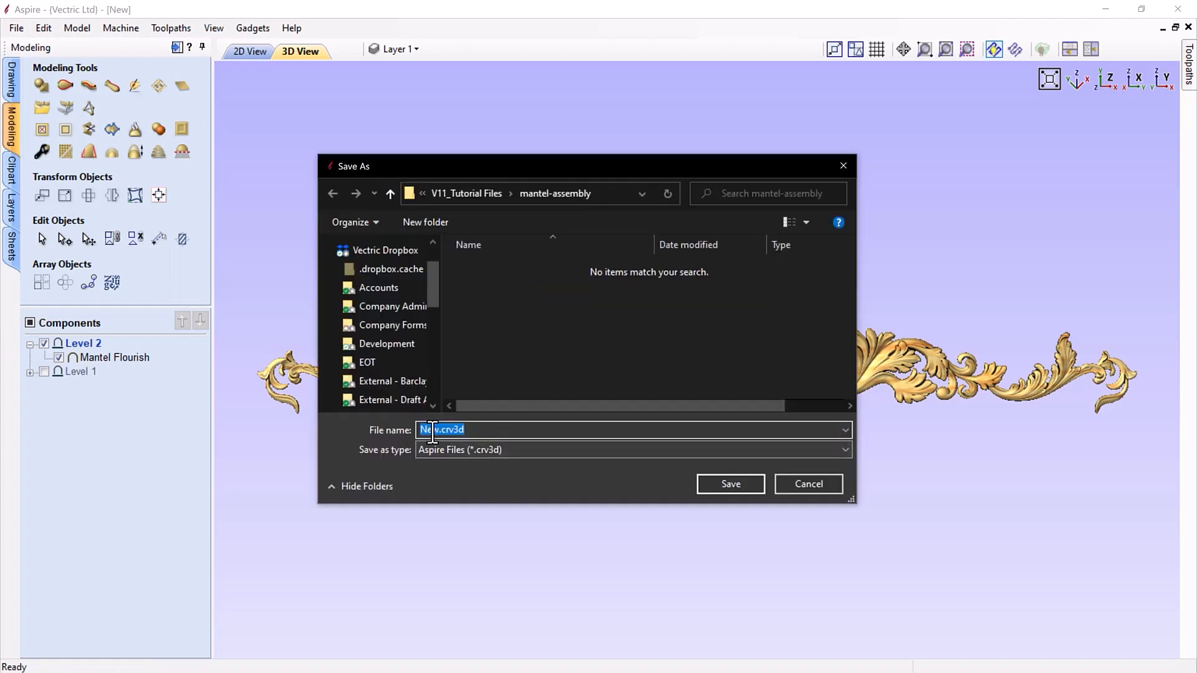
pyautogui.moveTo(440, 430); pyautogui.dragTo(412, 430)
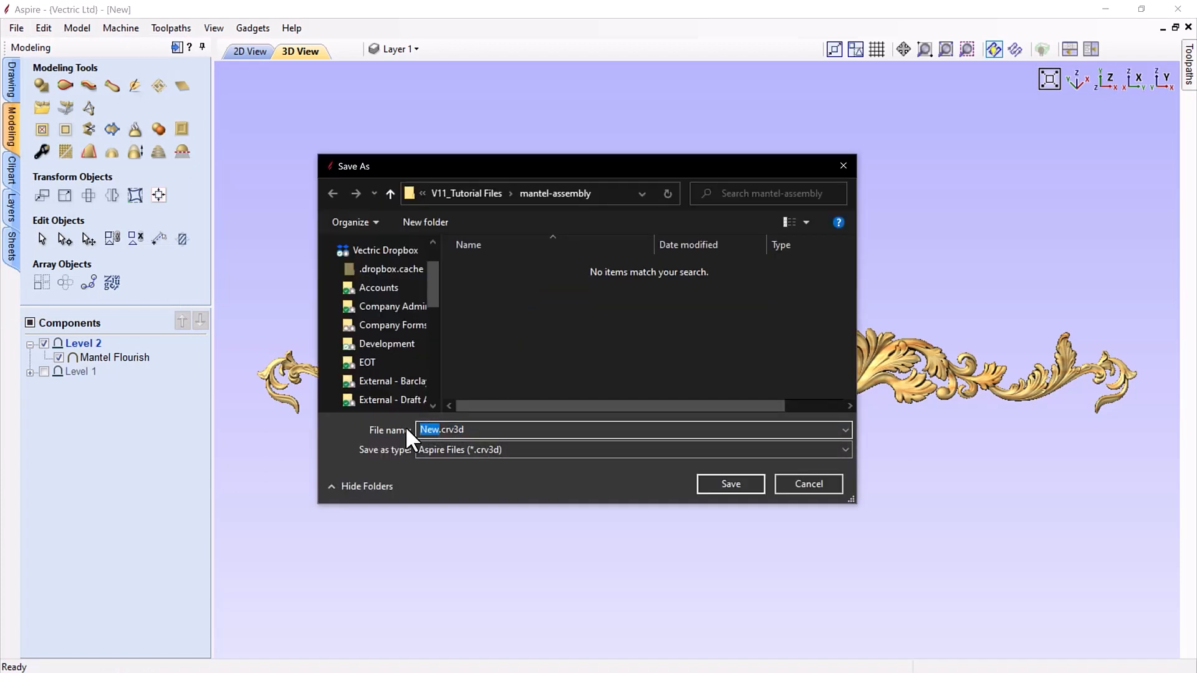
pyautogui.write('Mantel Flourish')
pyautogui.click(734, 482)
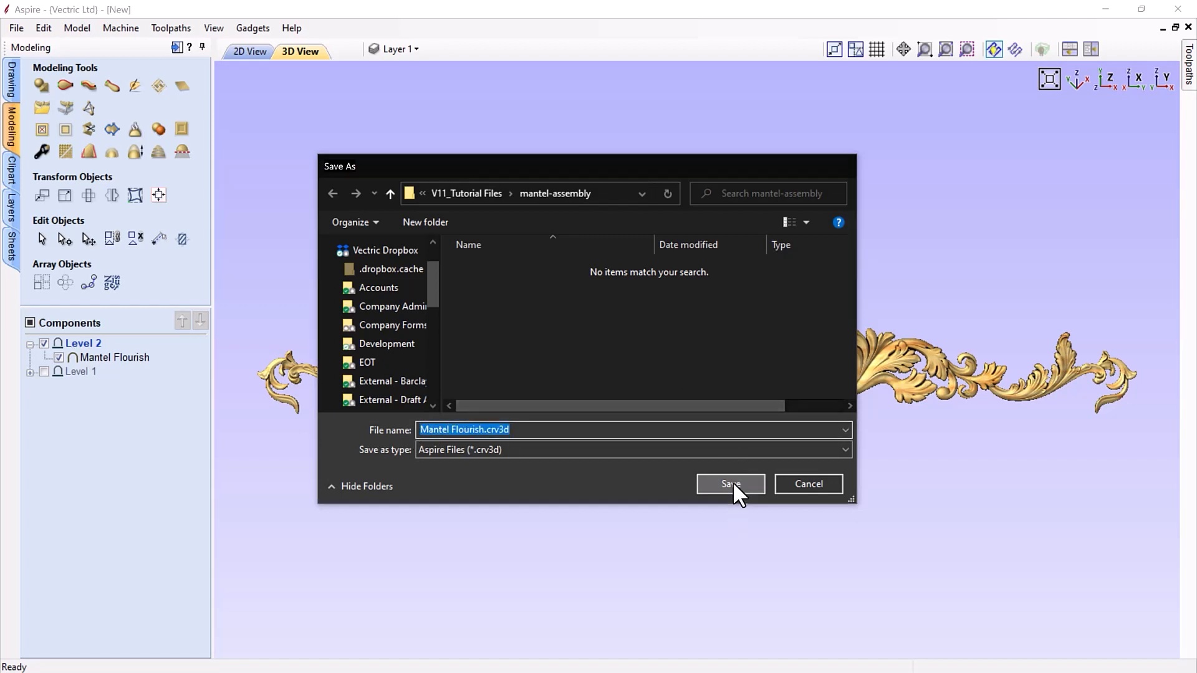